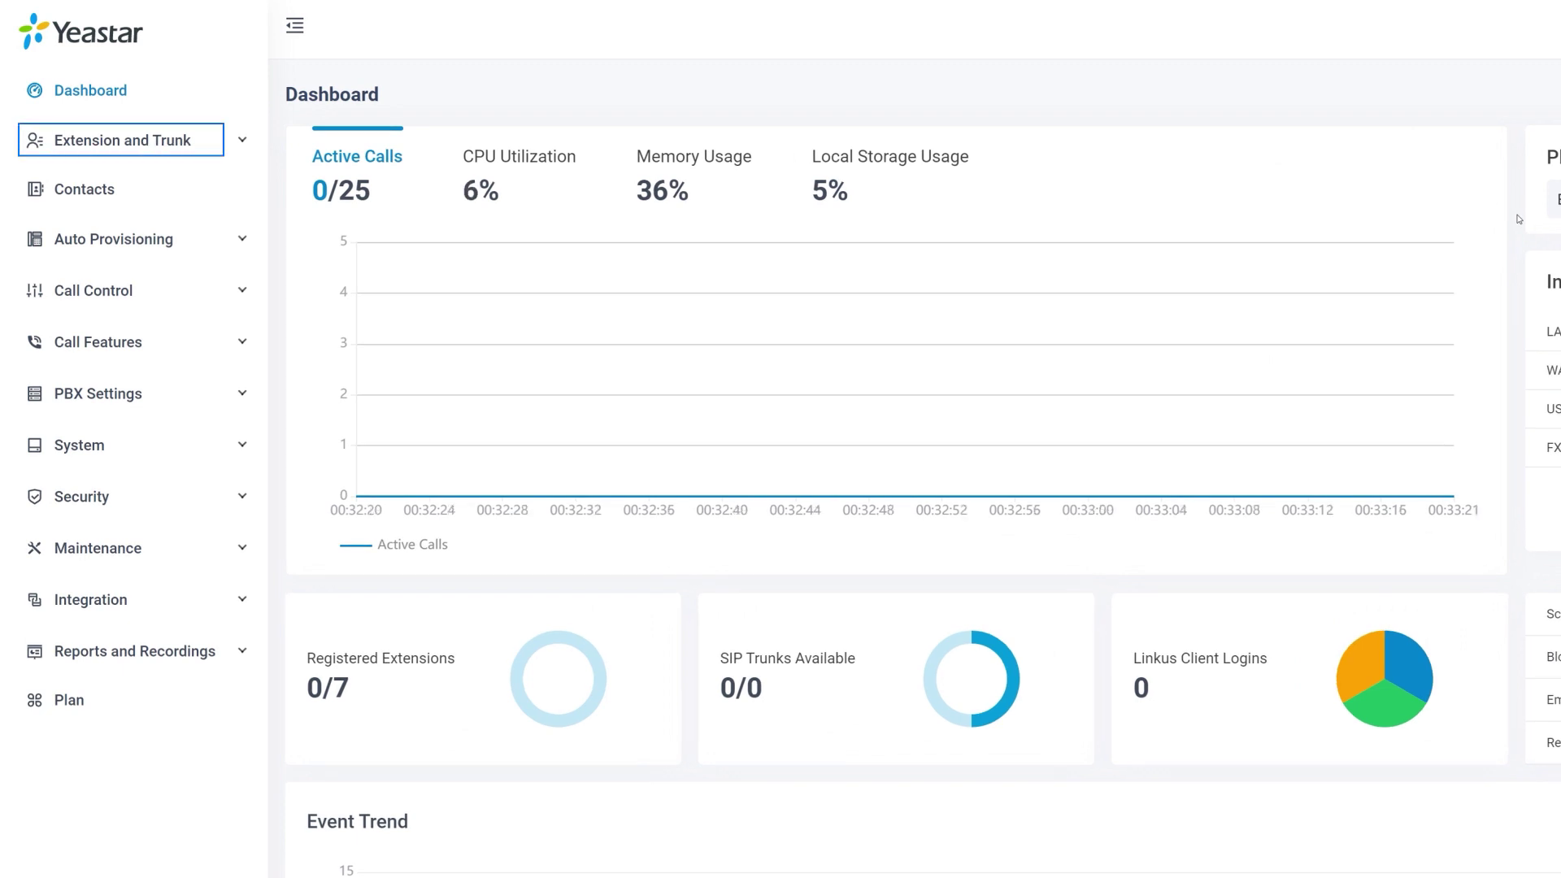
# Browse to the extension settings under Extension and Trunk
pyautogui.press('Tab')
pyautogui.press('Tab')
pyautogui.press('Tab')
pyautogui.press('Tab')
pyautogui.press('Tab')
pyautogui.press('Tab')
pyautogui.press('Tab')
pyautogui.press('Tab')
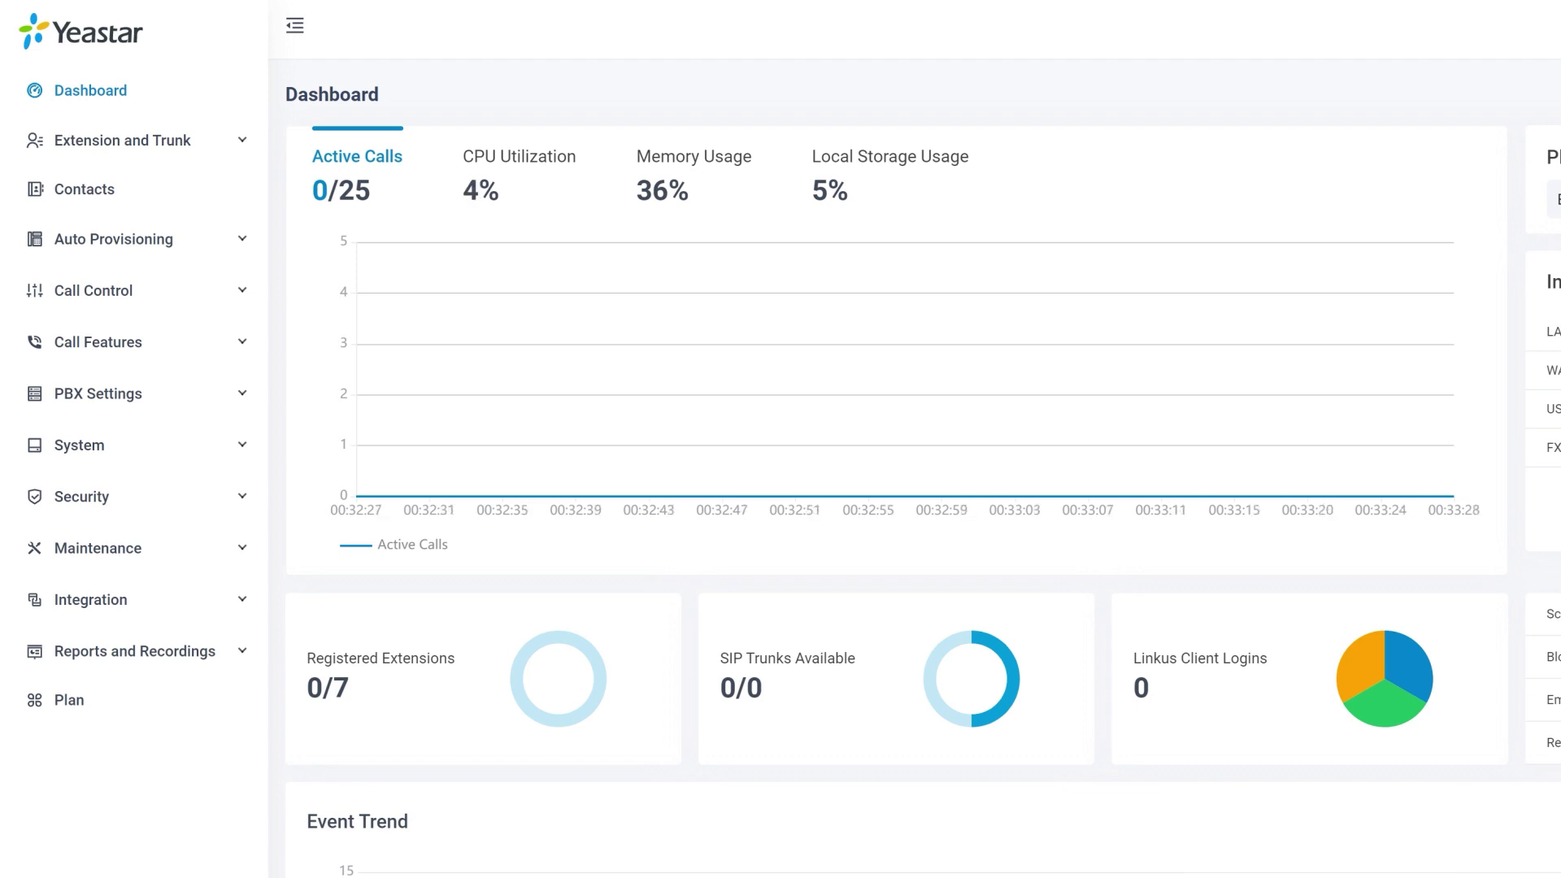
pyautogui.click(209, 157)
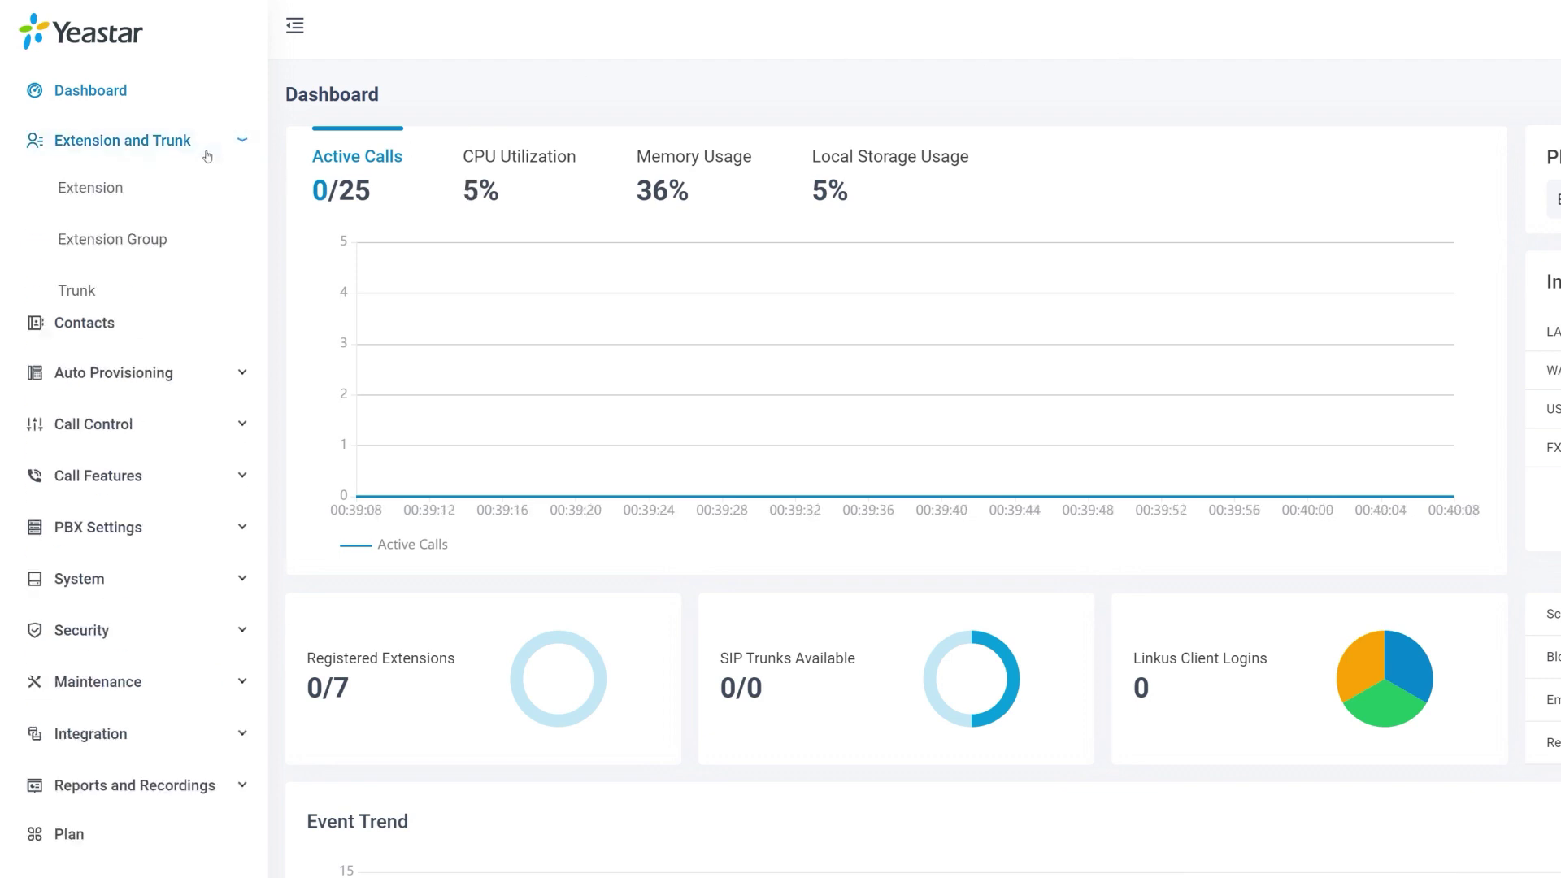
pyautogui.click(139, 208)
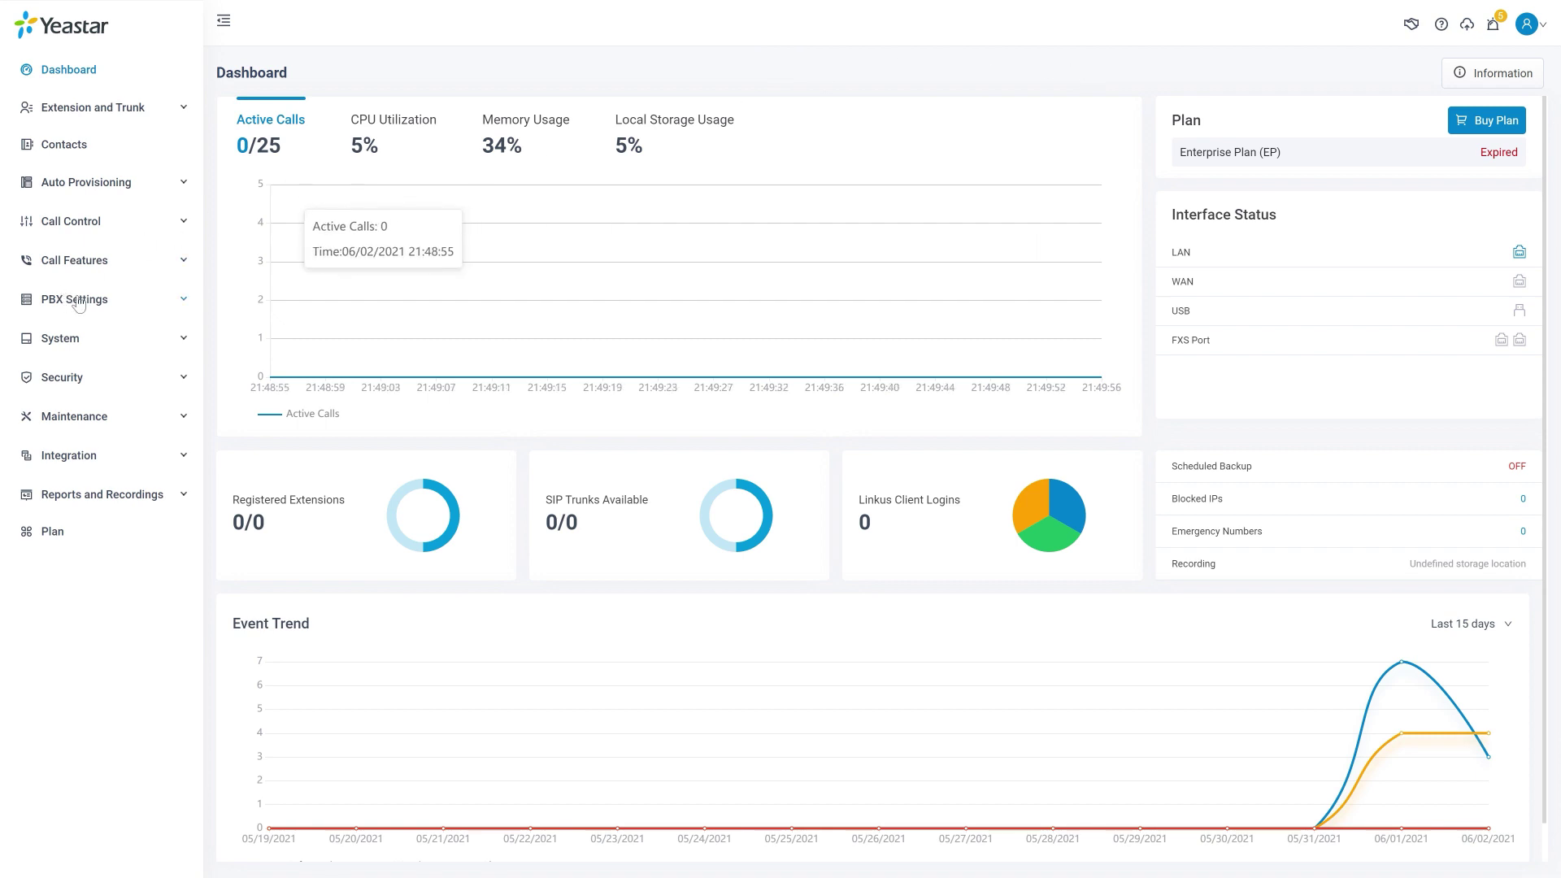
# In PBX Preferences, end the user extension range at 4999 instead of 5999, and save
pyautogui.click(114, 306)
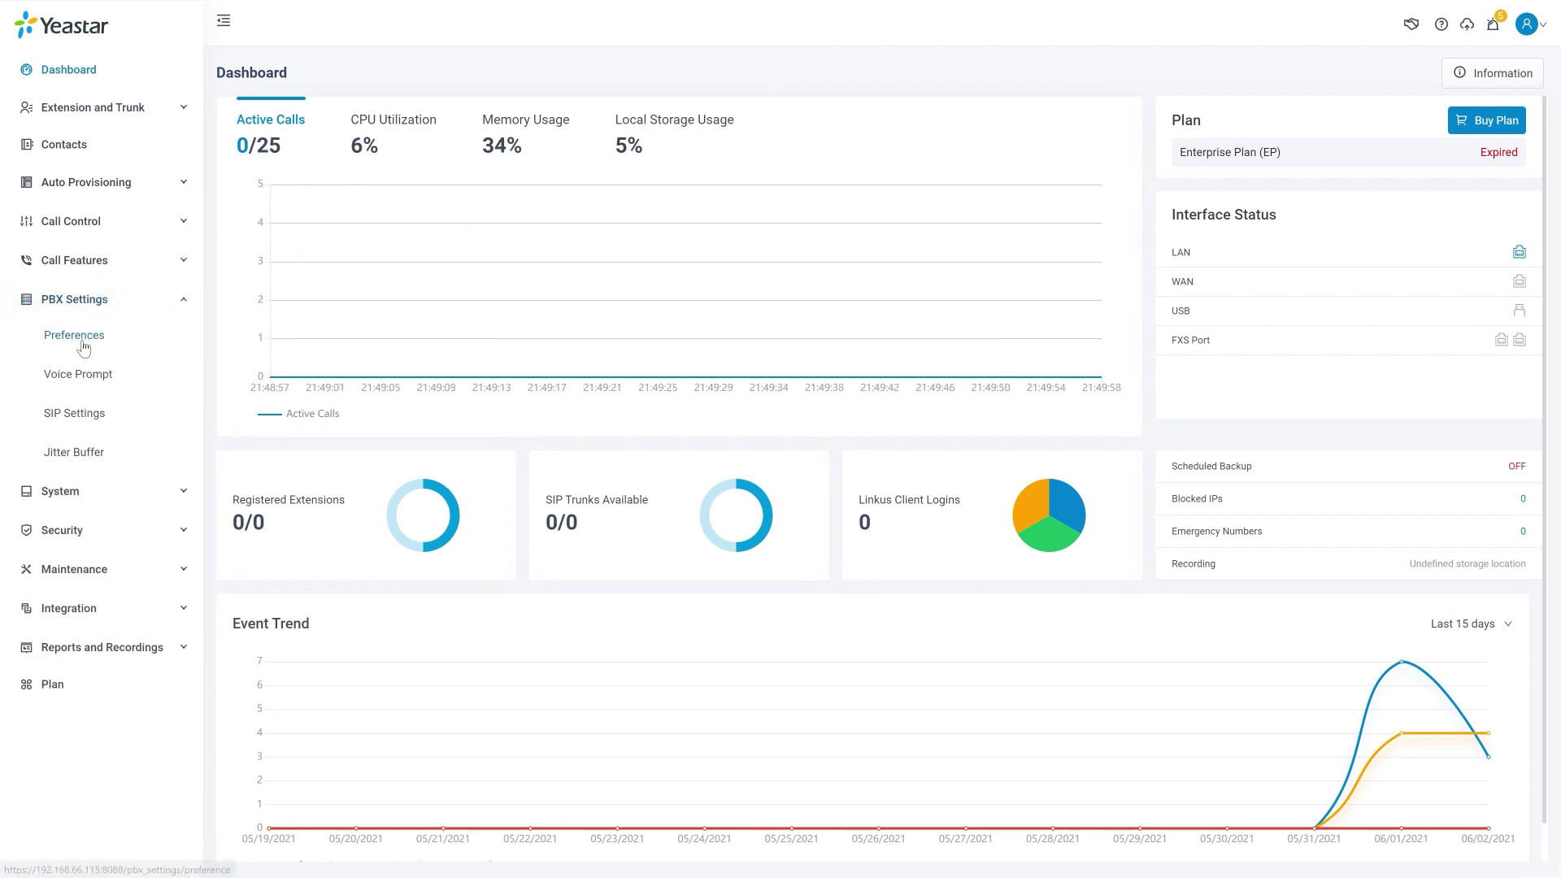
pyautogui.click(89, 335)
pyautogui.scroll(-3, 221, 348)
pyautogui.scroll(-1, 221, 353)
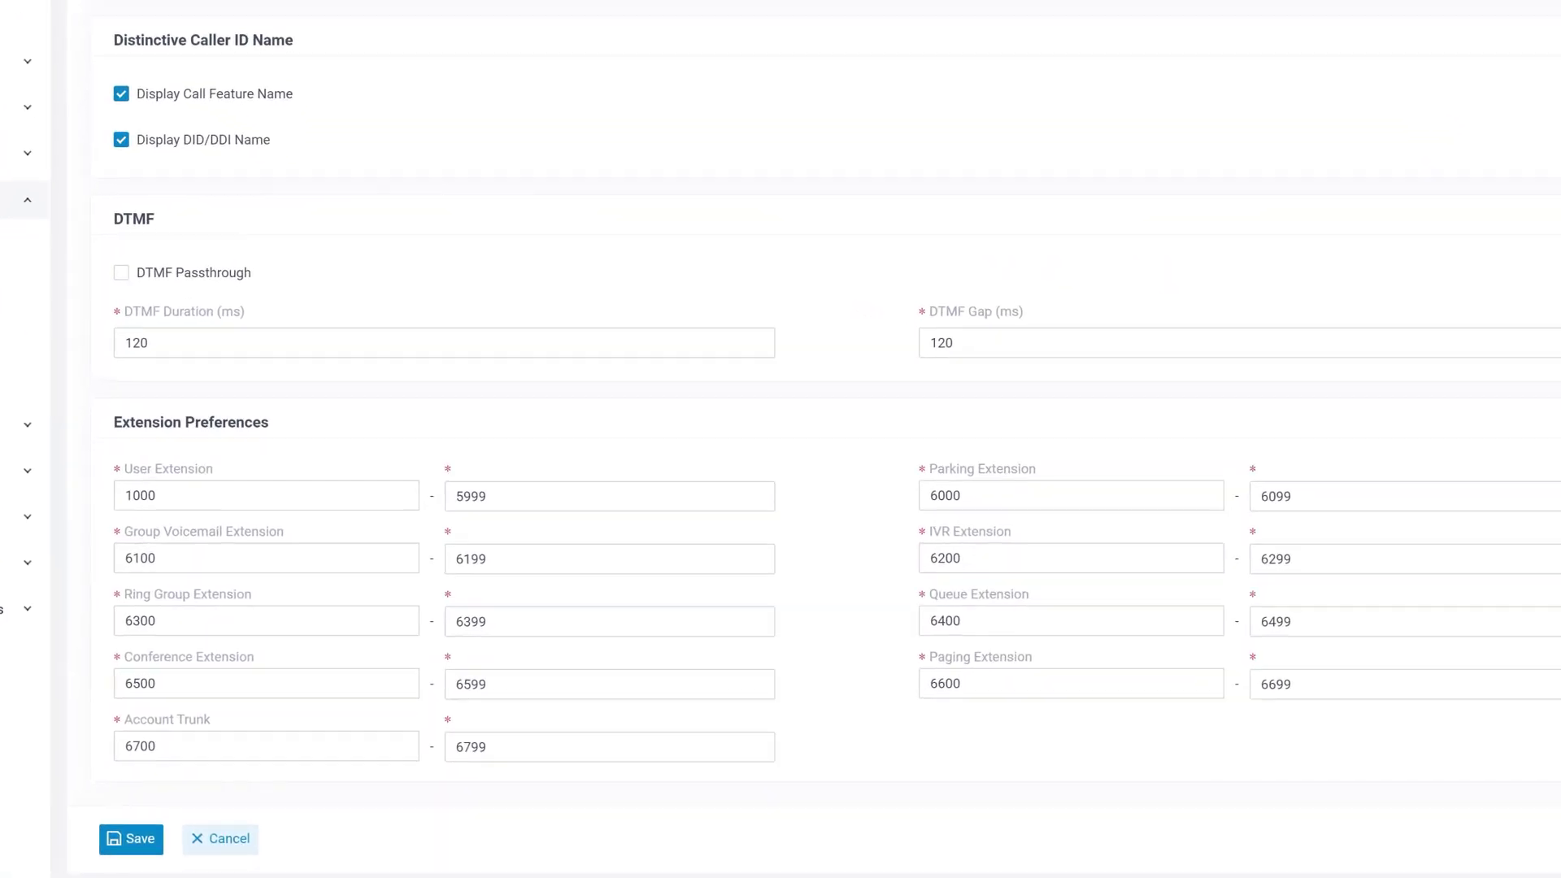
pyautogui.click(551, 550)
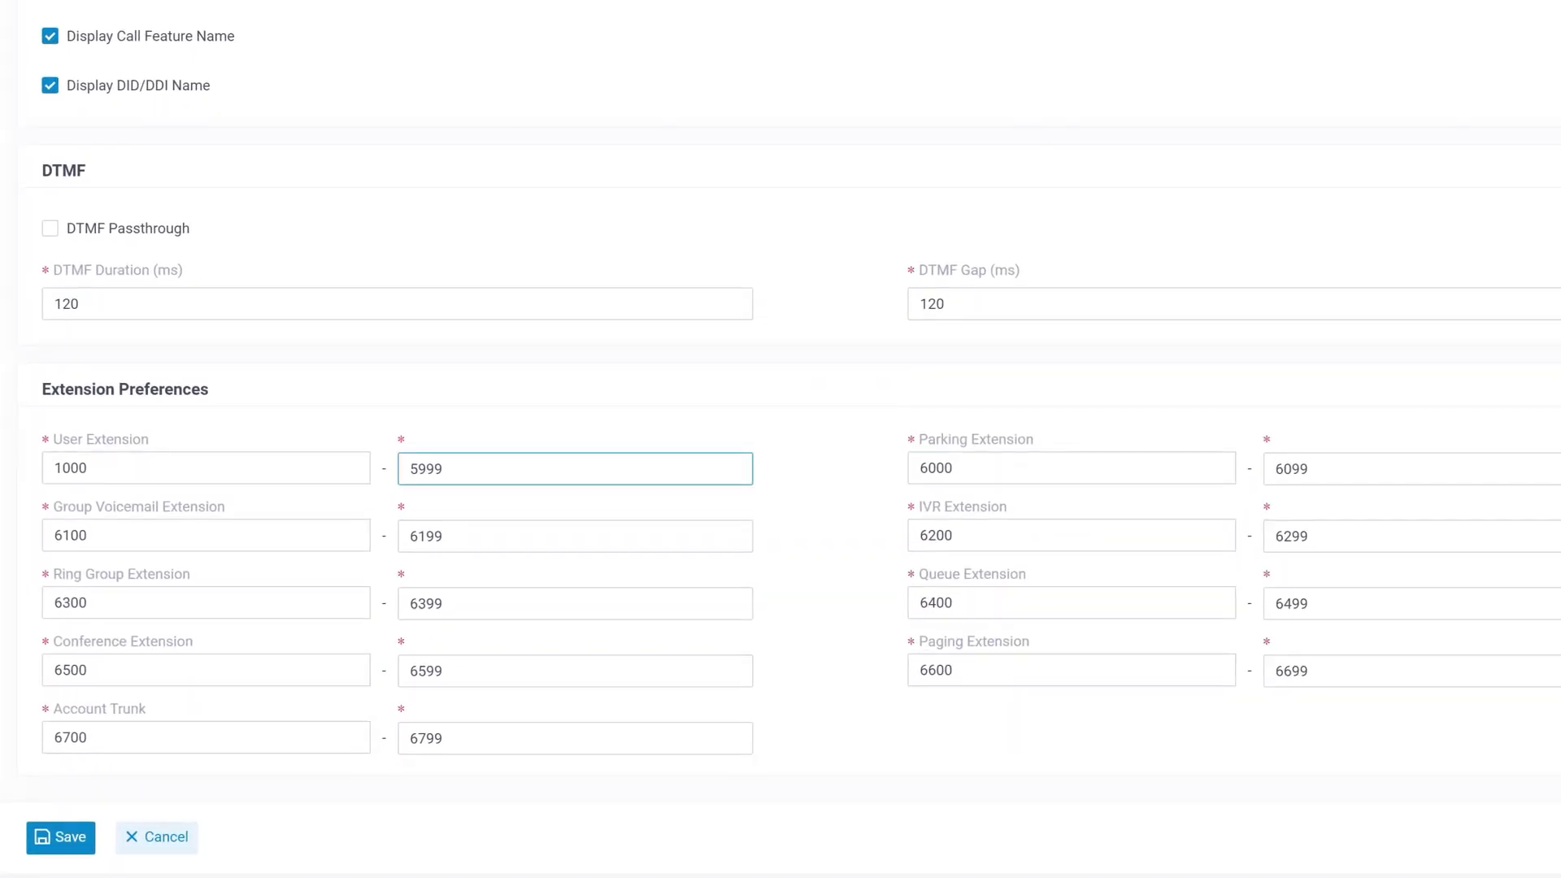
pyautogui.write('4')
pyautogui.click(453, 429)
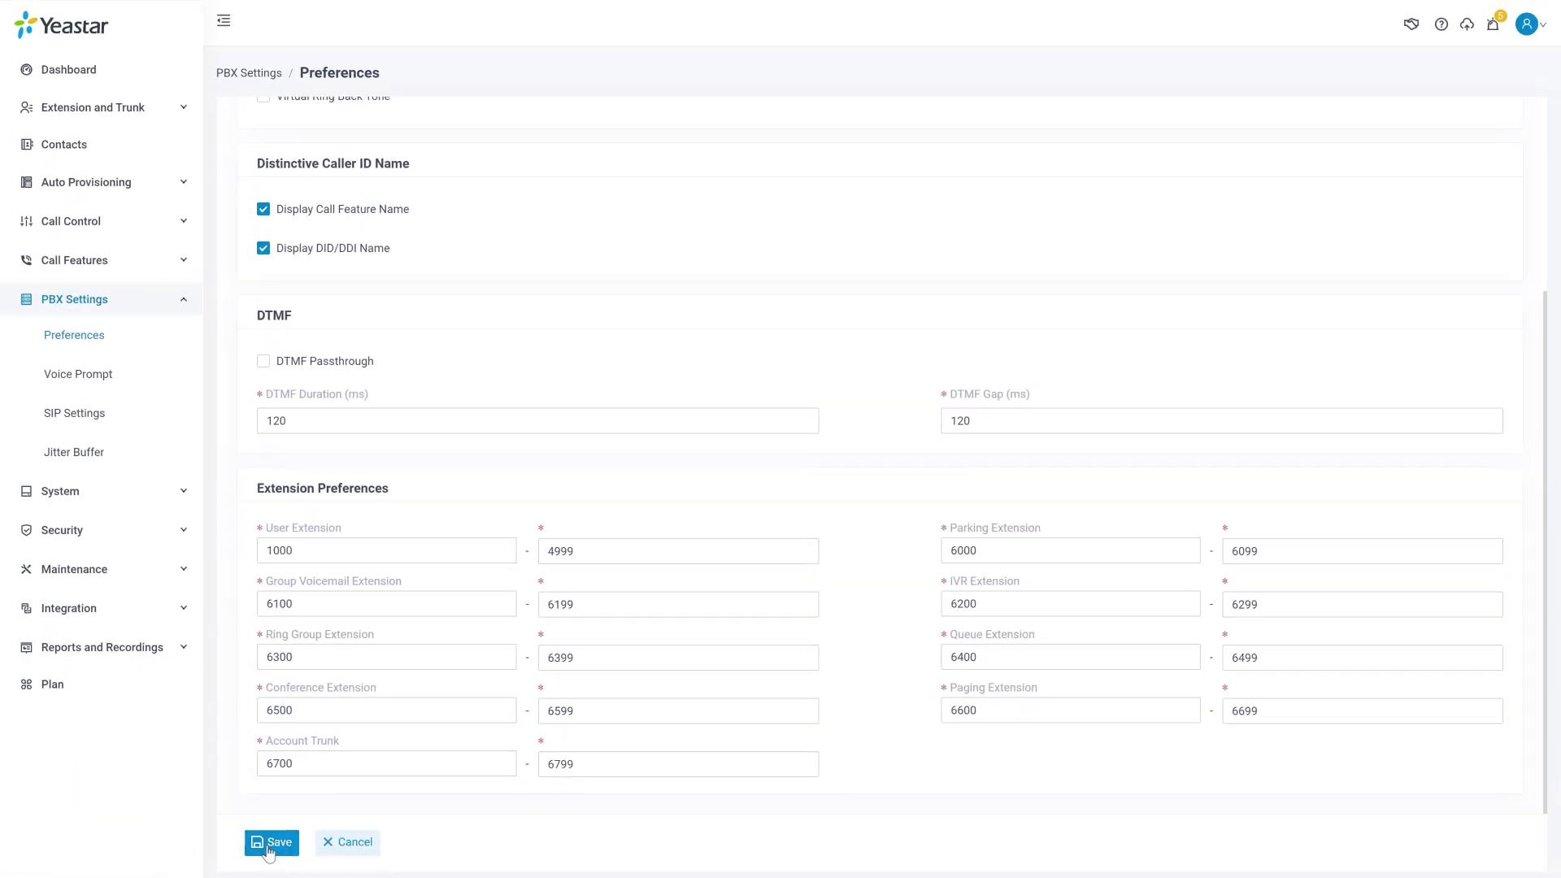
pyautogui.click(269, 854)
# Start adding a single extension from the Extension list
pyautogui.click(141, 108)
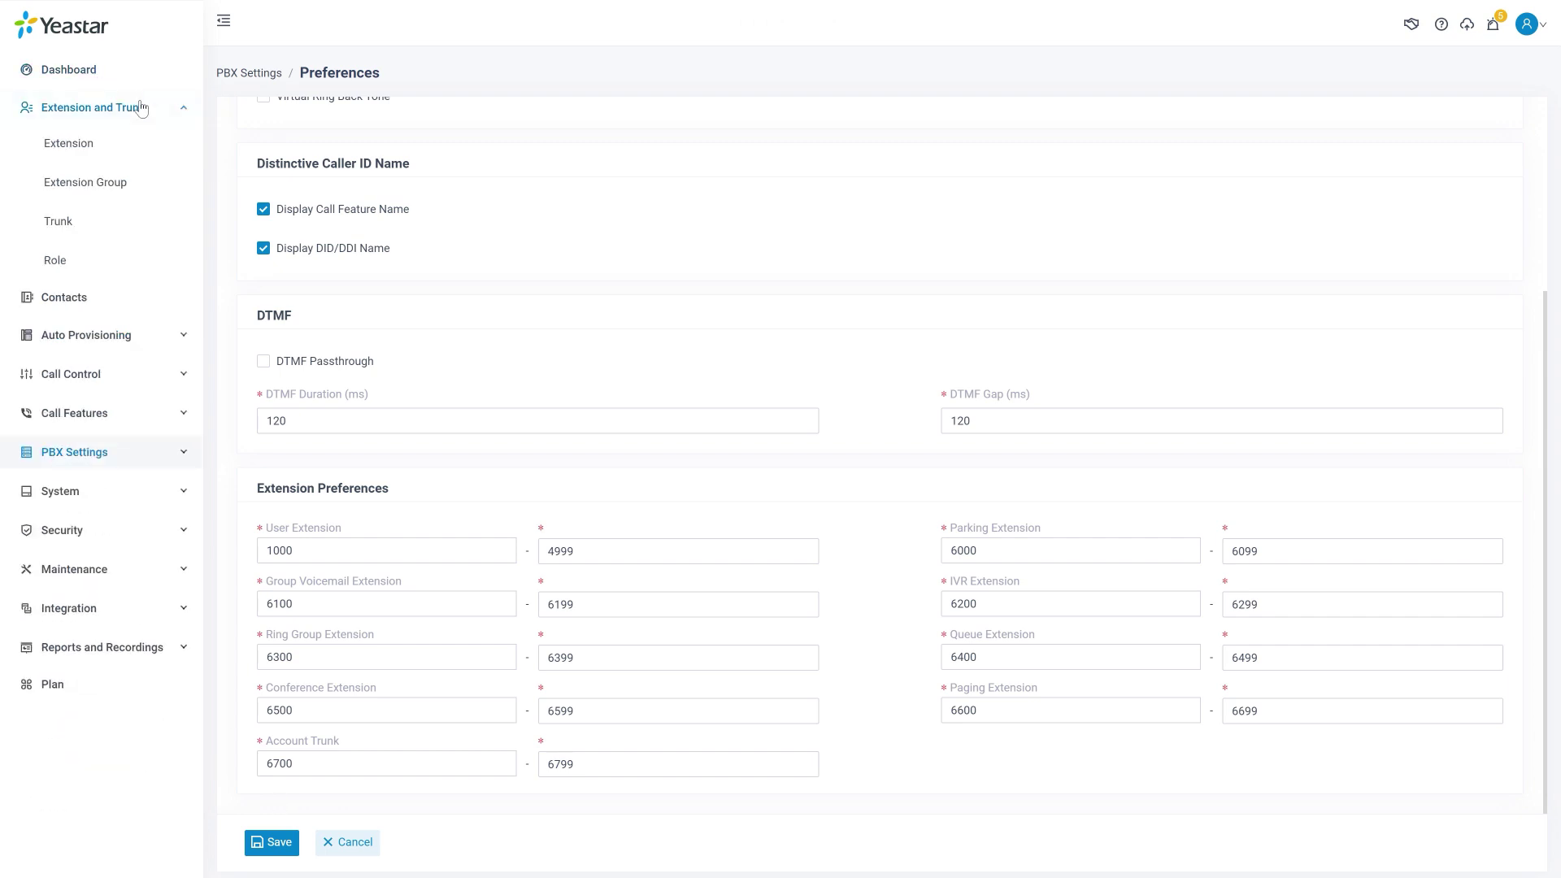
pyautogui.click(117, 143)
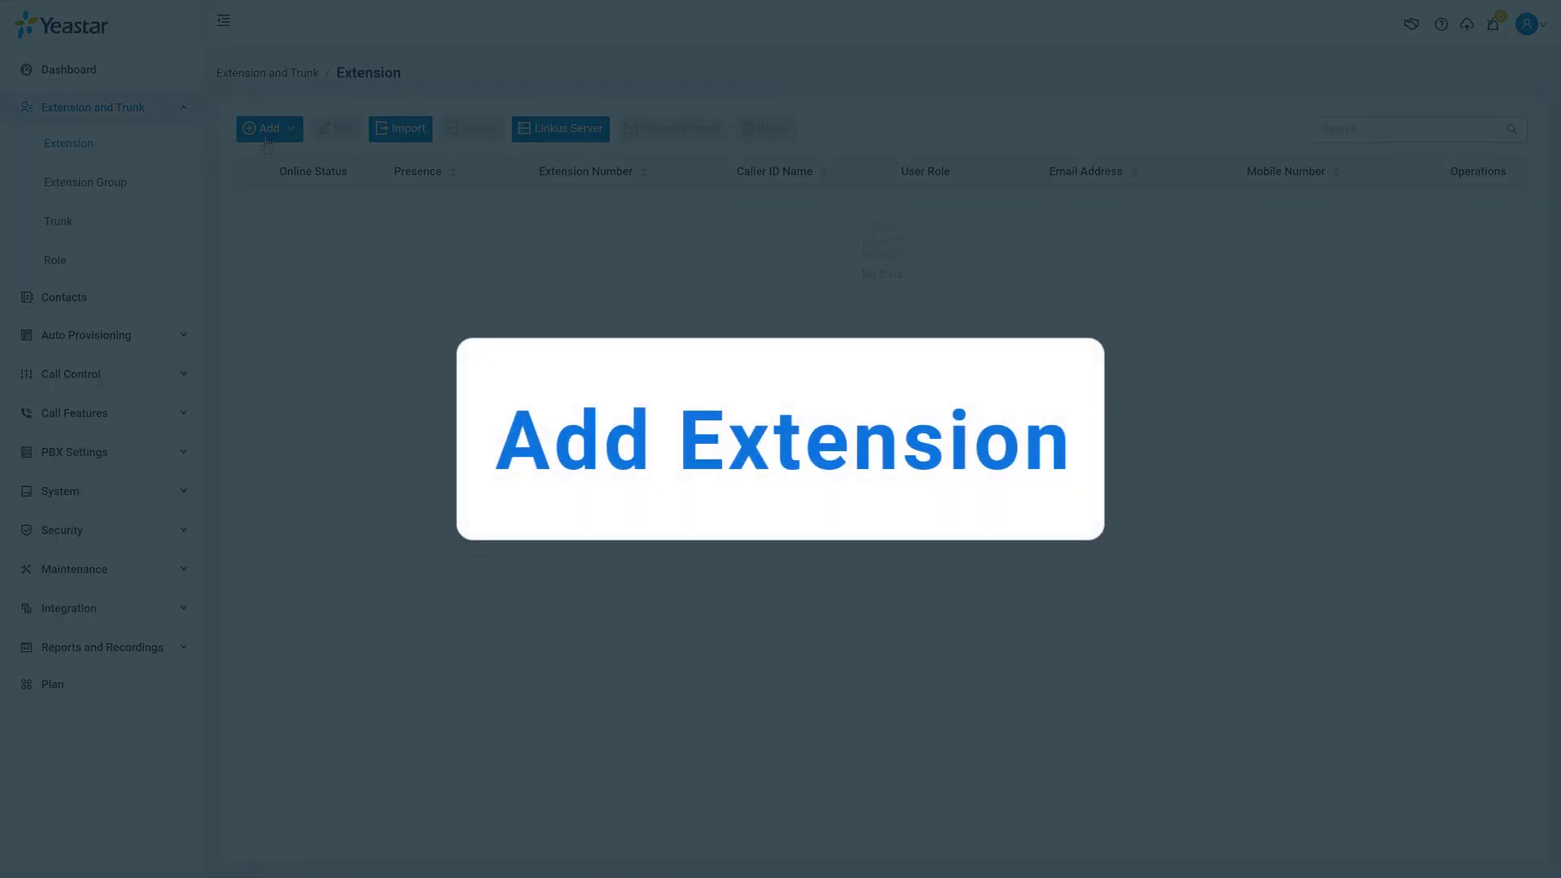
pyautogui.click(269, 129)
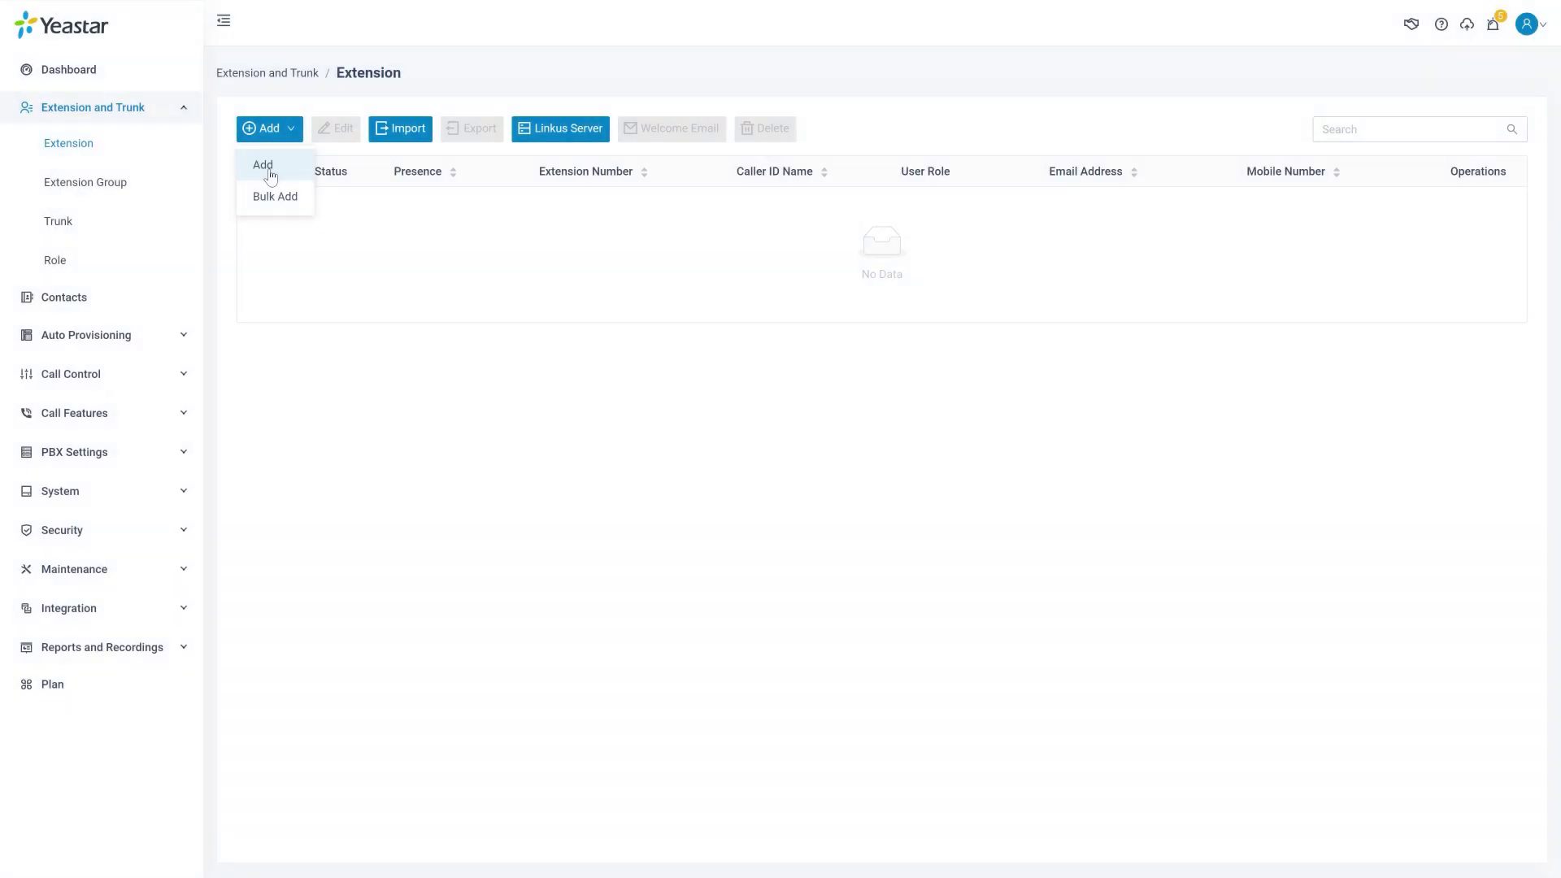
pyautogui.click(262, 165)
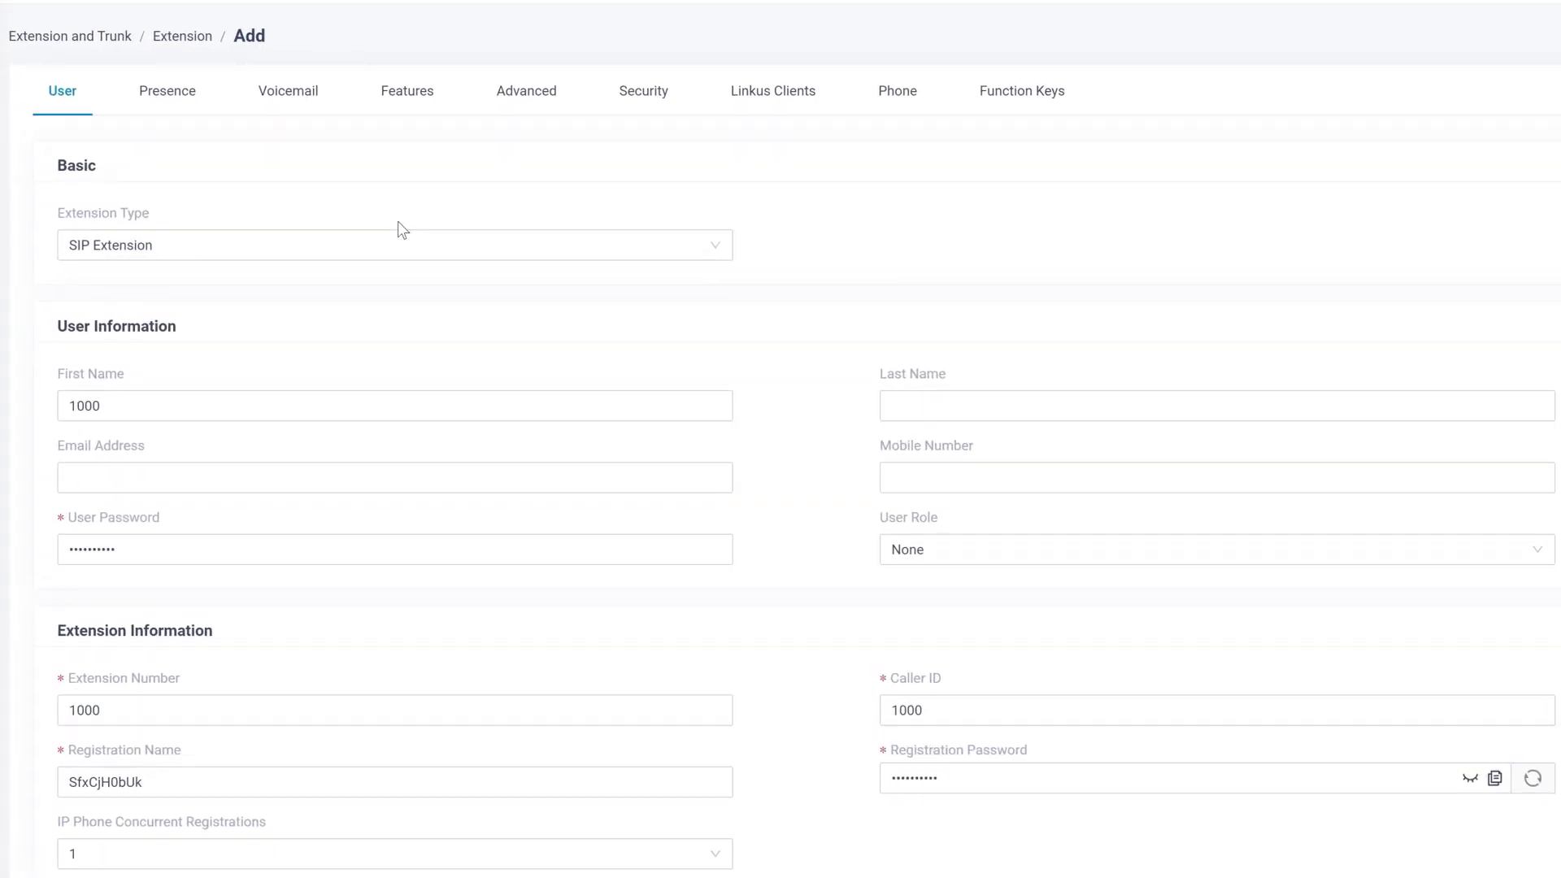
# Make the new extension an FXS Extension on port Span1-Port1
pyautogui.click(398, 248)
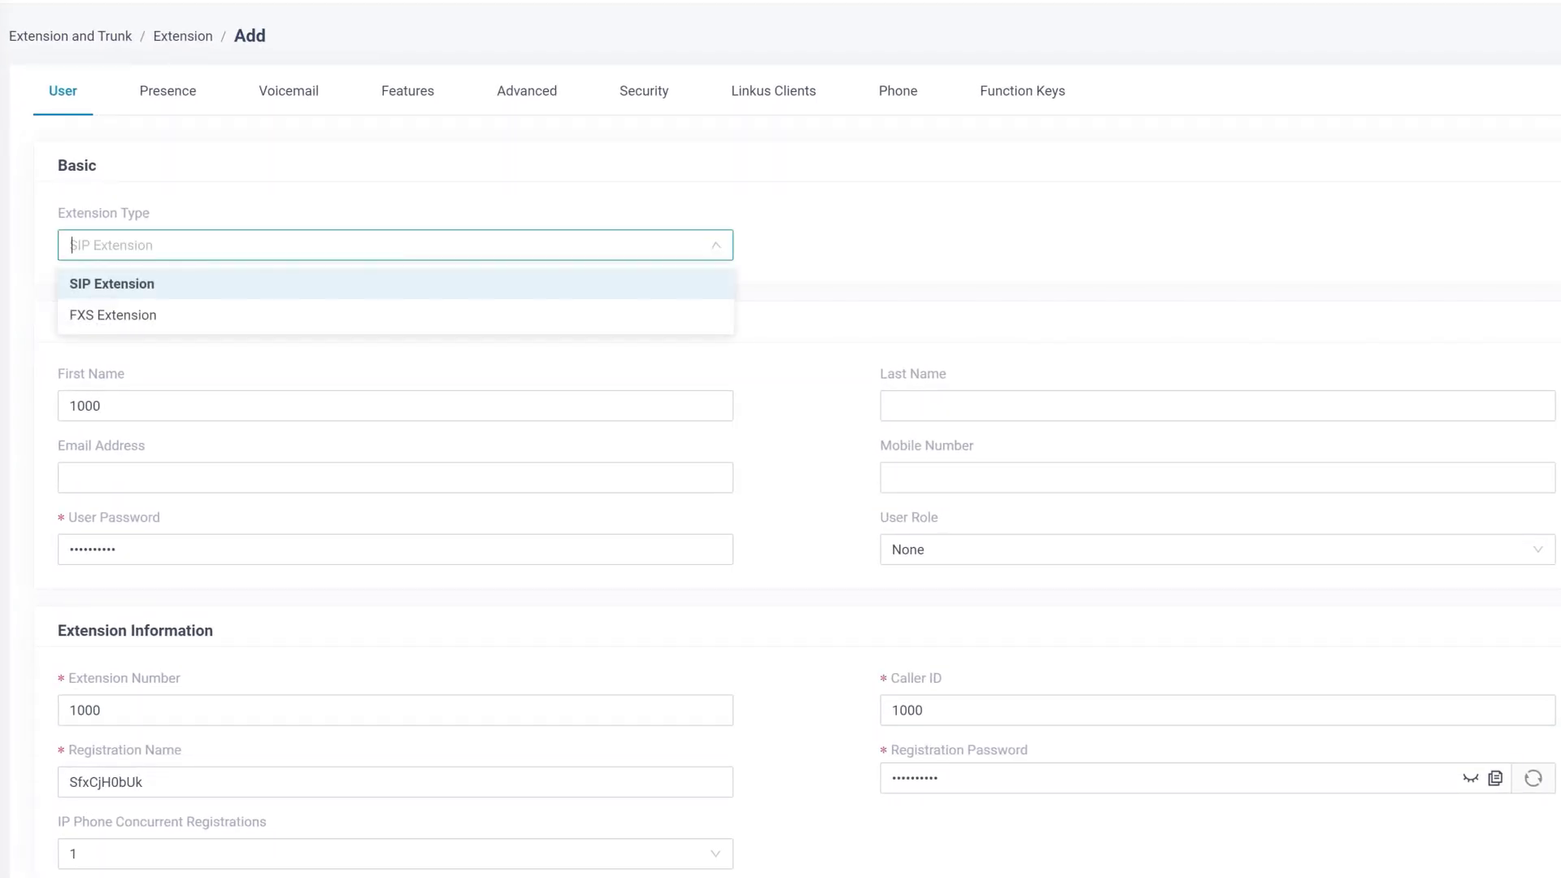
pyautogui.click(341, 315)
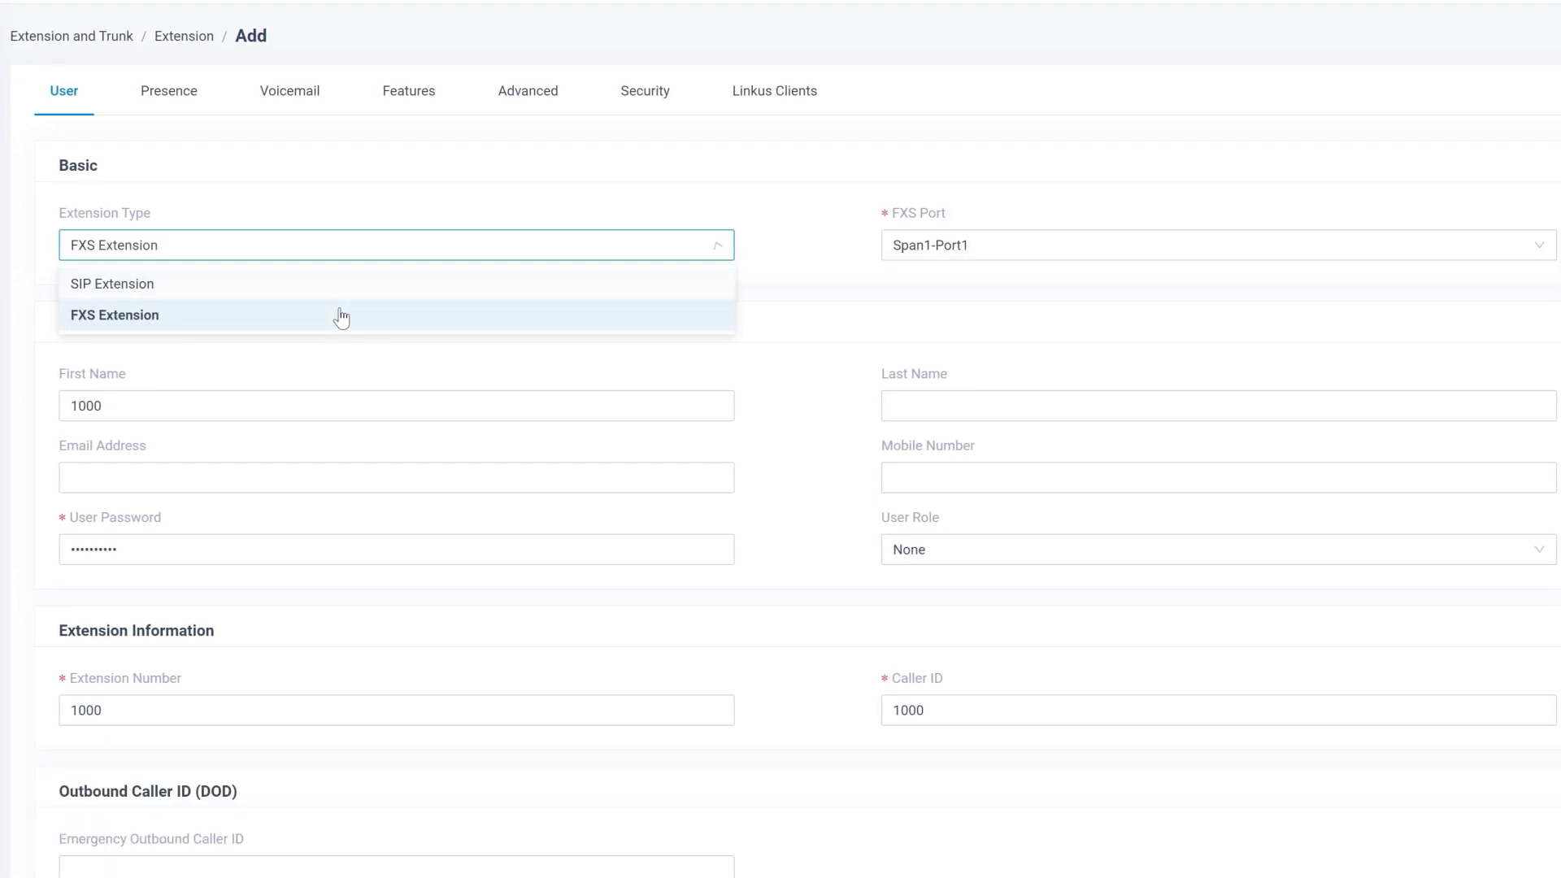
pyautogui.click(935, 252)
pyautogui.click(939, 292)
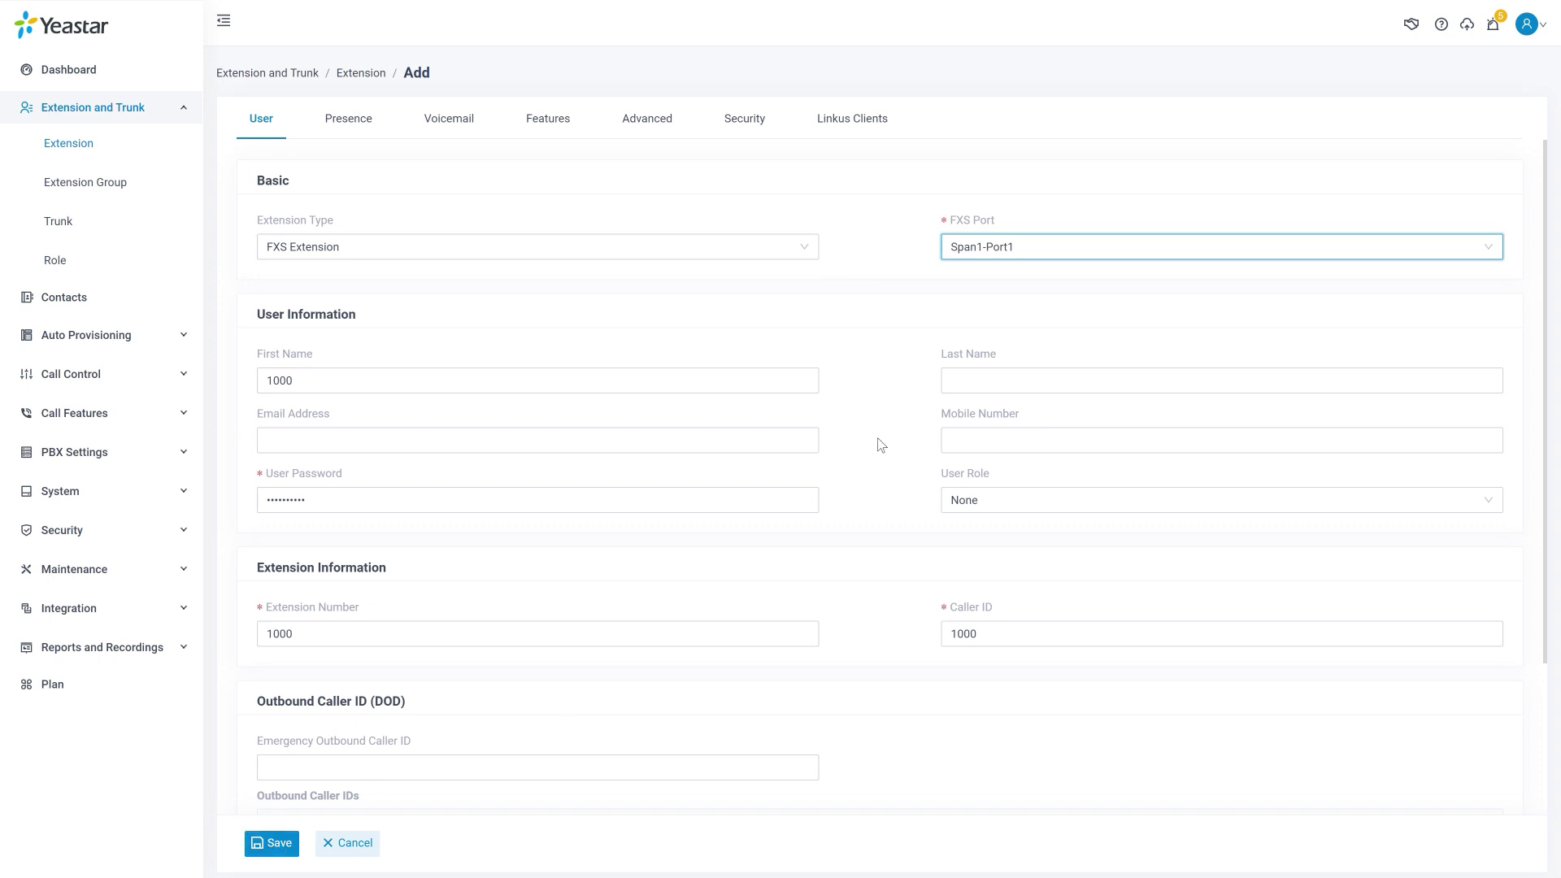
# Leave the extension's User Role set to None
pyautogui.scroll(-1, 881, 445)
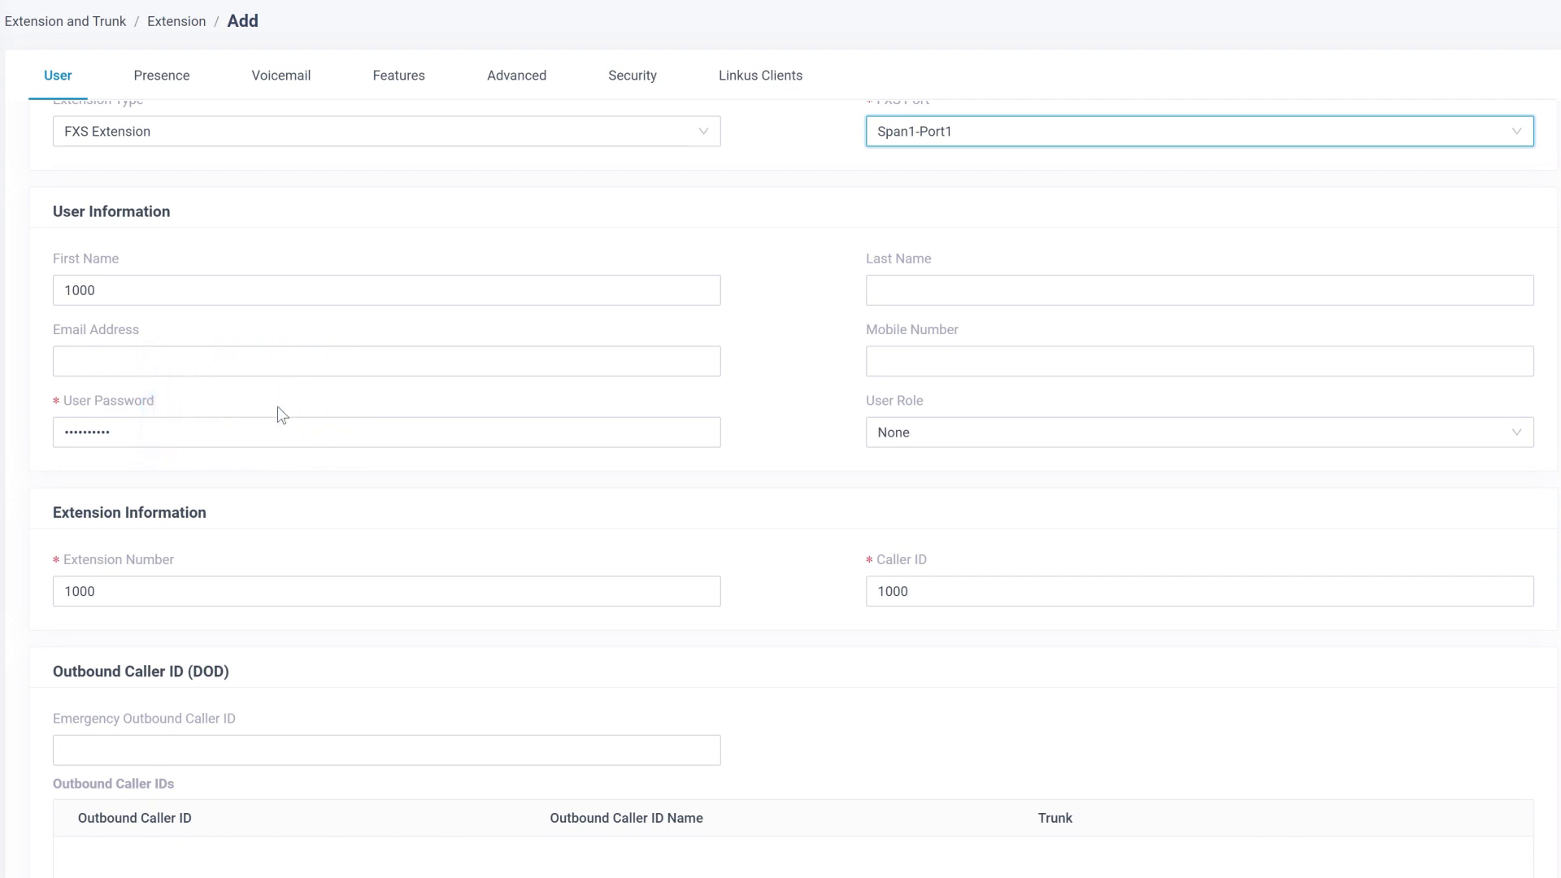
pyautogui.click(1005, 450)
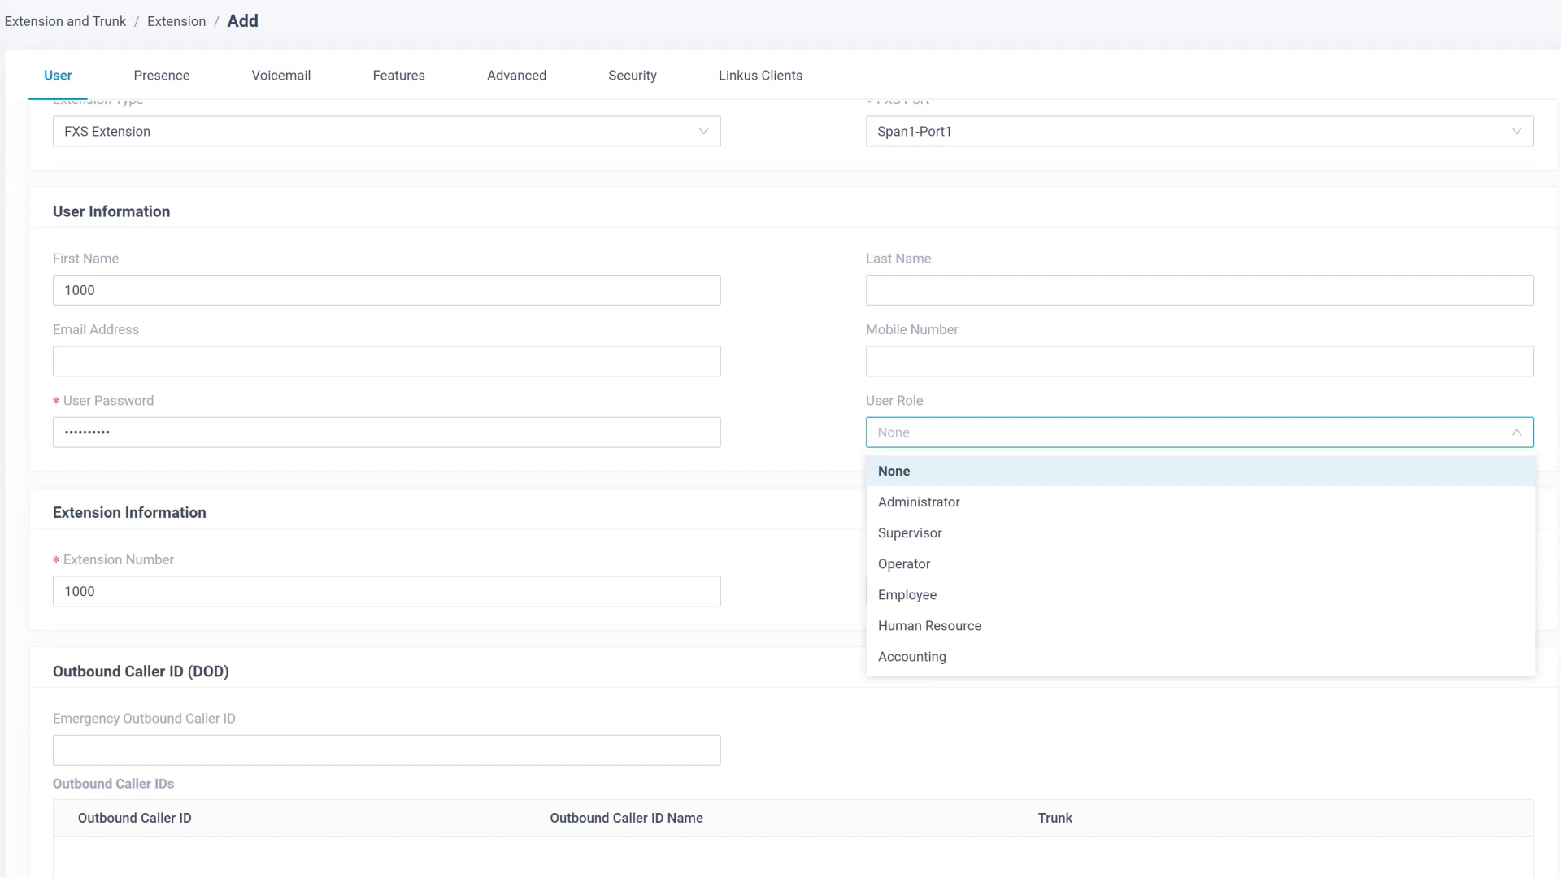
pyautogui.click(903, 477)
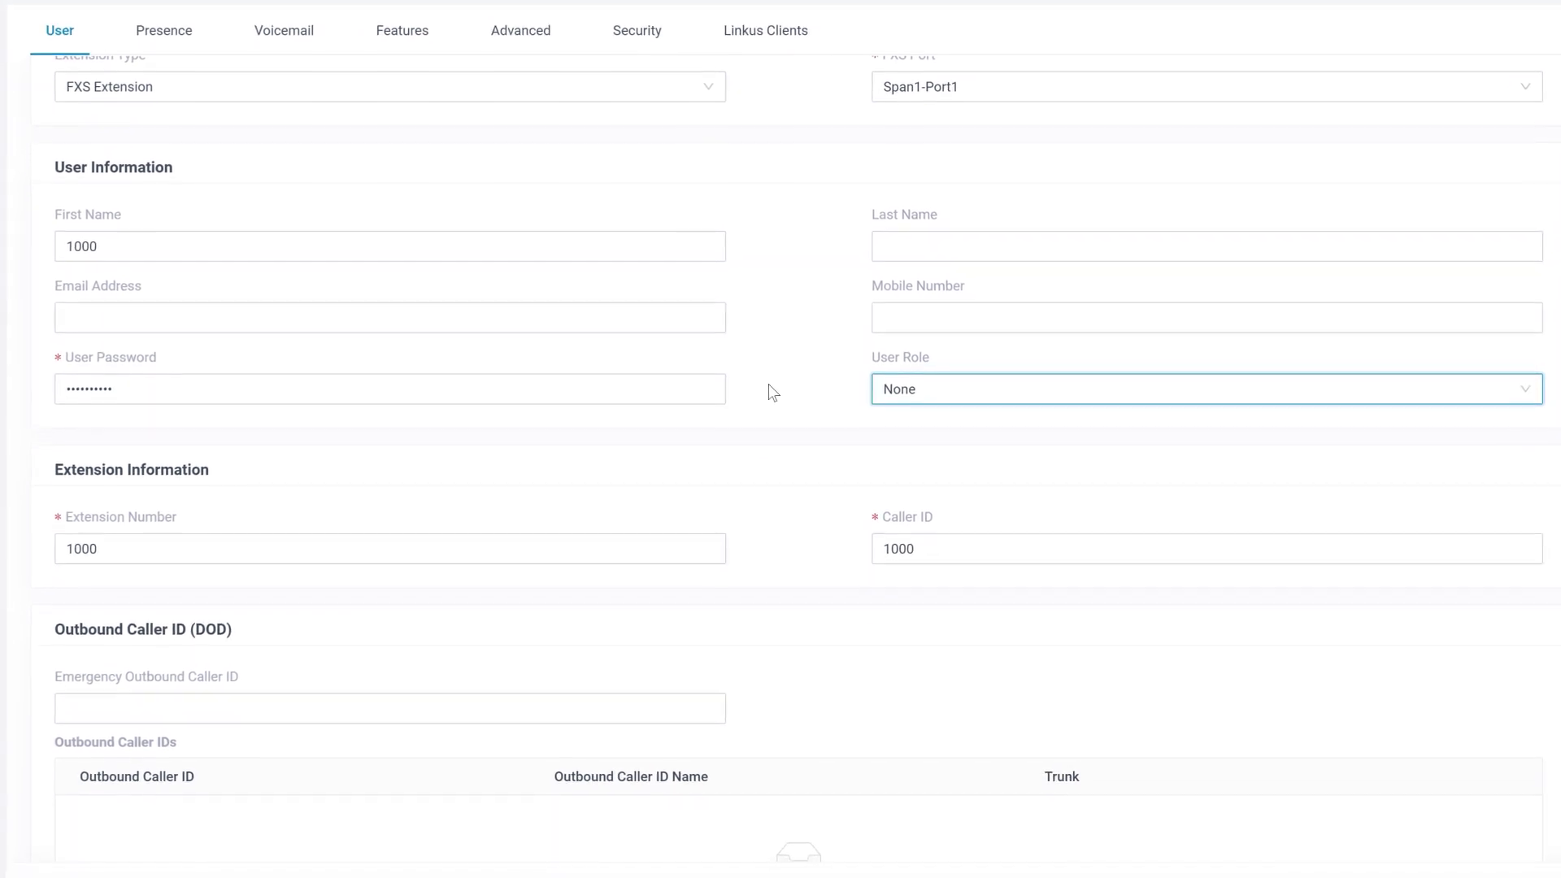
# Change the extension number and caller ID from 1000 to 2000
pyautogui.click(180, 367)
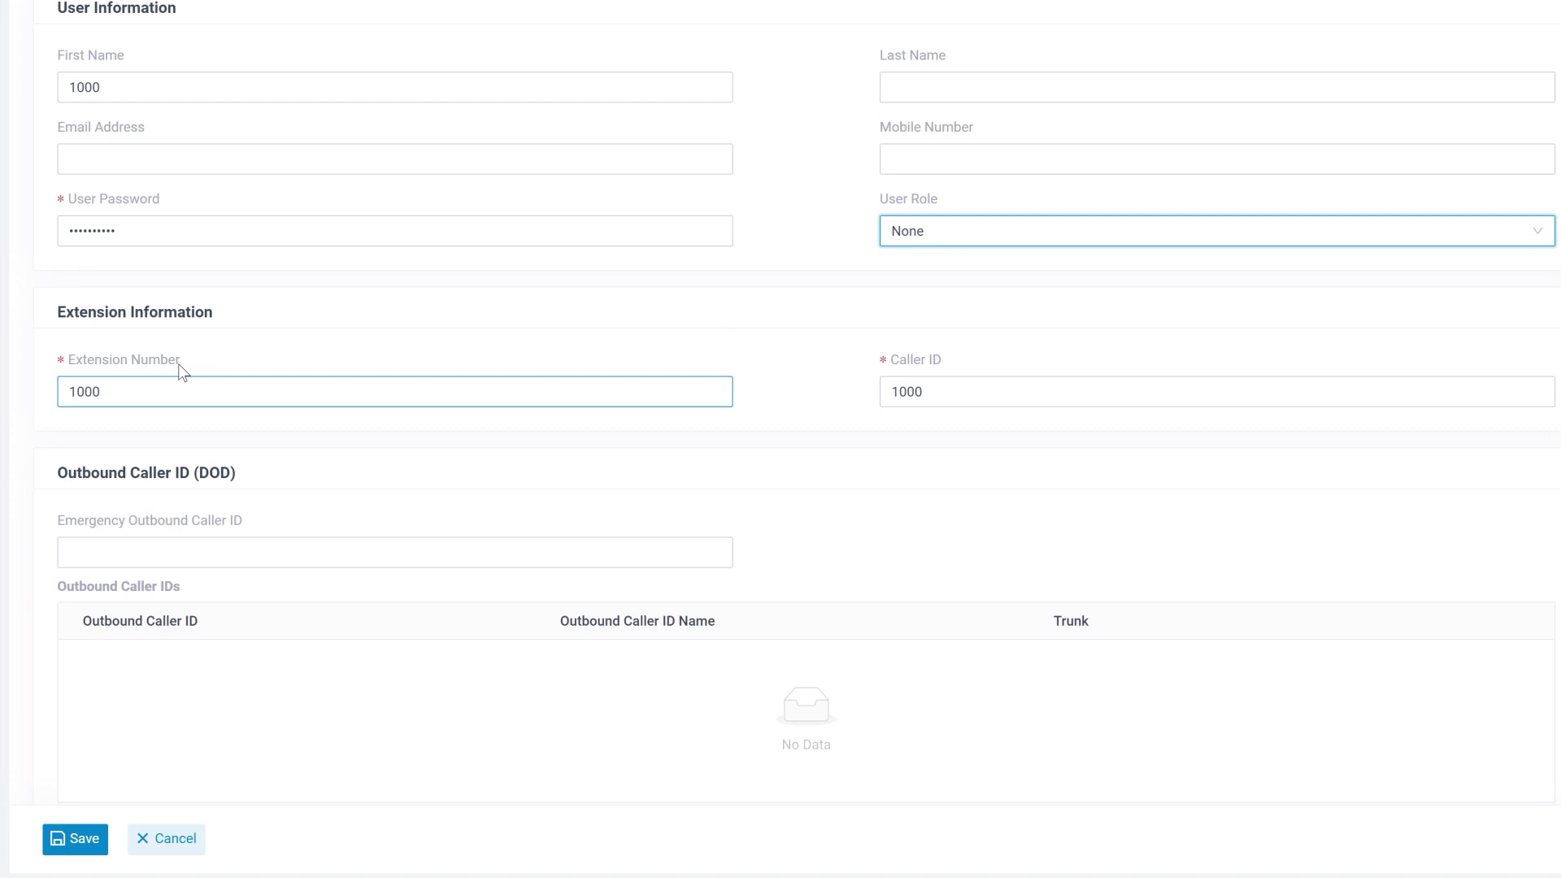
pyautogui.click(181, 370)
pyautogui.press('Home')
pyautogui.hotkey('shift', 'Right')
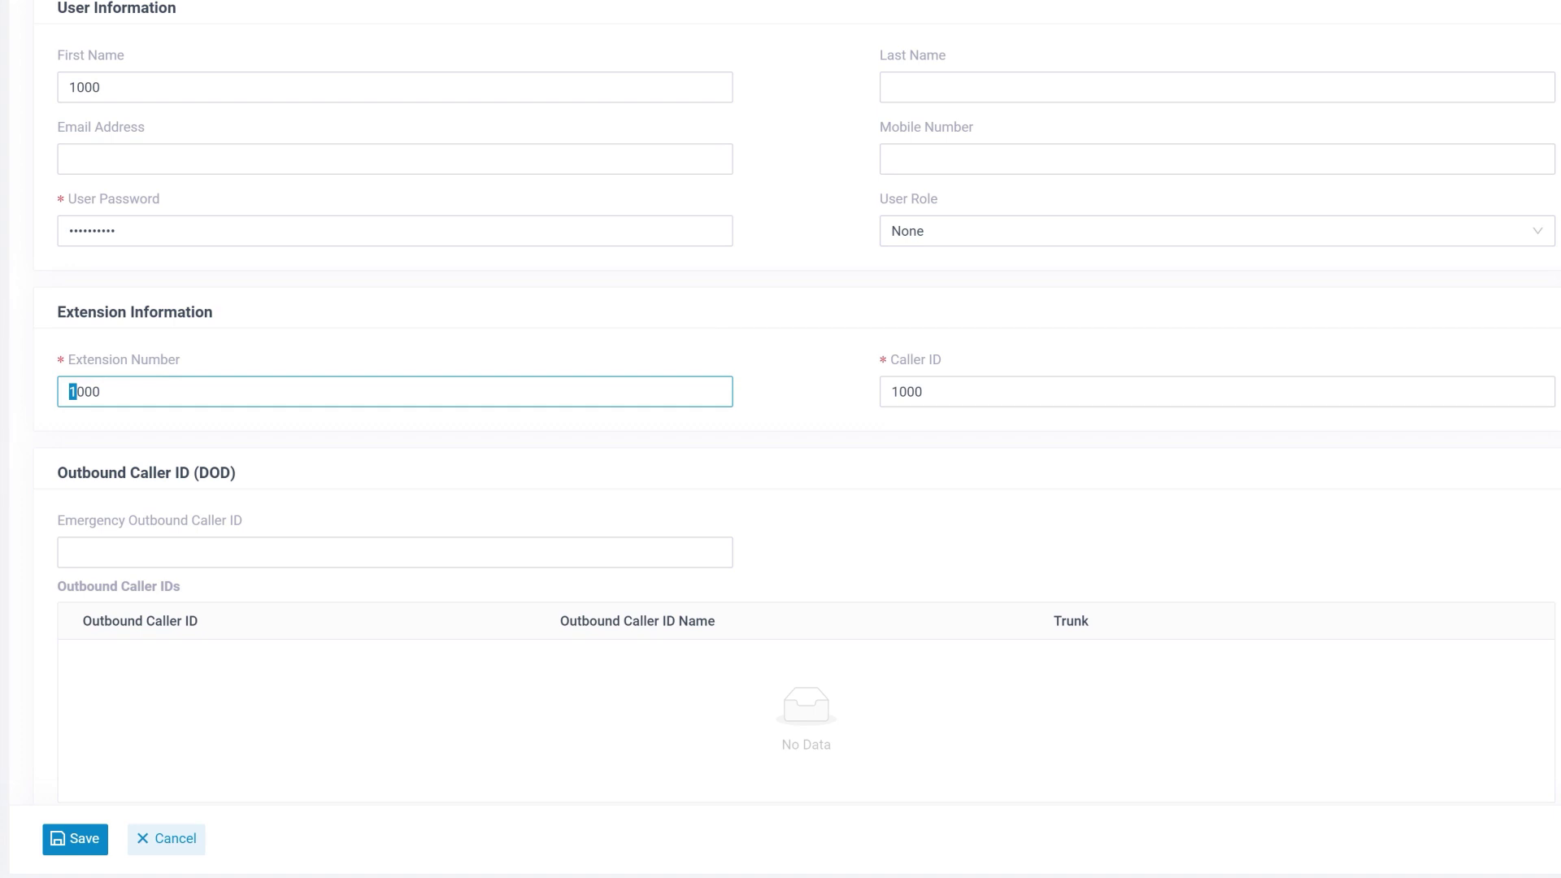
pyautogui.write('2')
pyautogui.press('Tab')
pyautogui.press('Home')
pyautogui.hotkey('shift', 'Right')
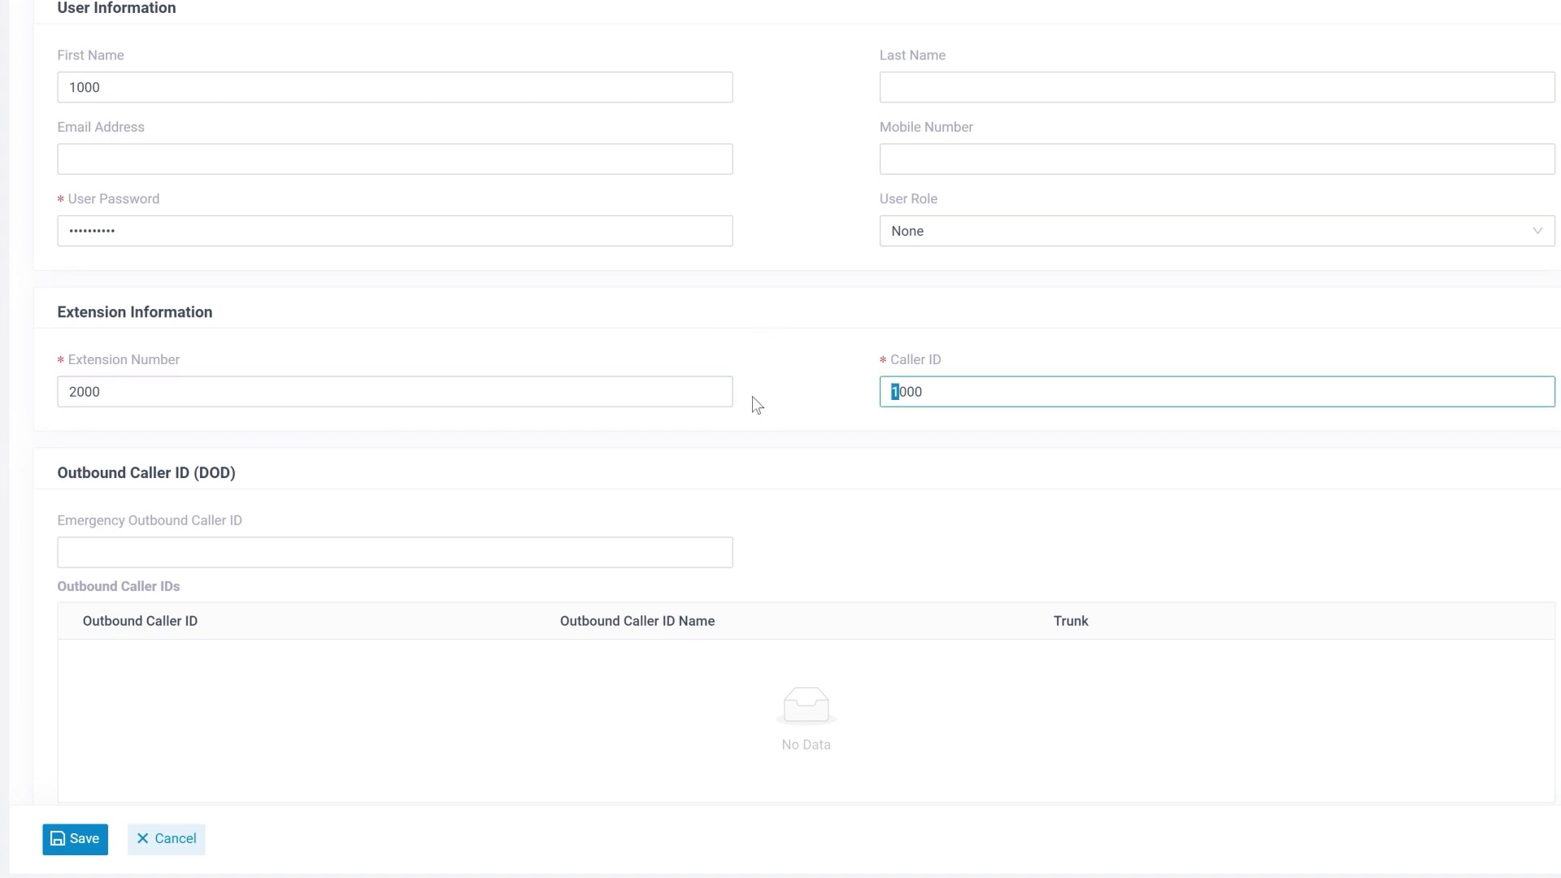
pyautogui.write('2')
pyautogui.click(758, 392)
# Switch the extension type to SIP Extension
pyautogui.scroll(2, 758, 392)
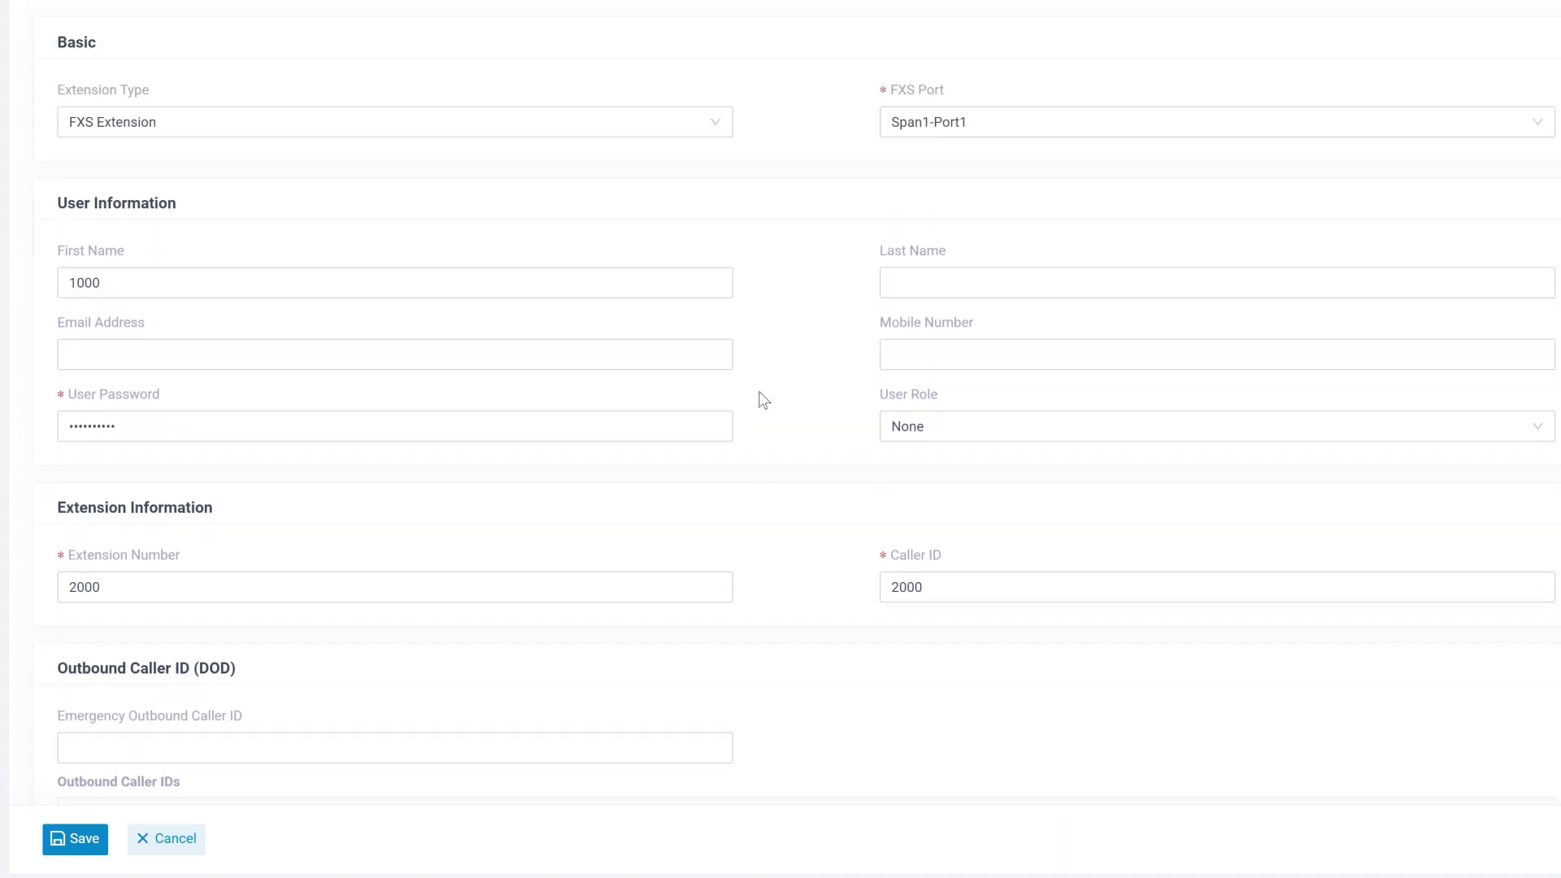
pyautogui.click(594, 134)
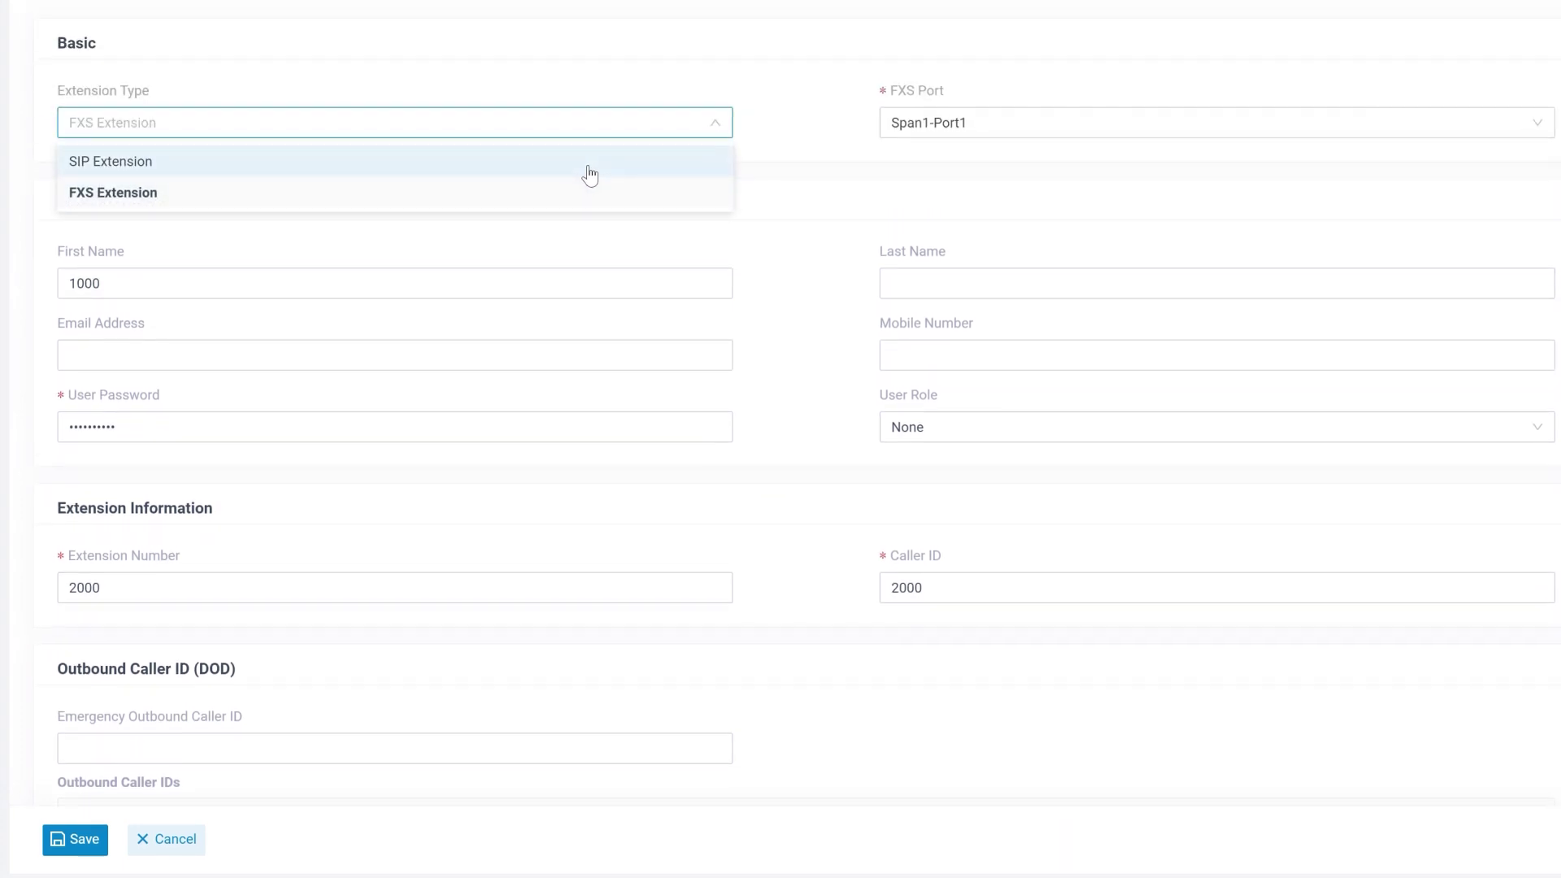
pyautogui.click(589, 170)
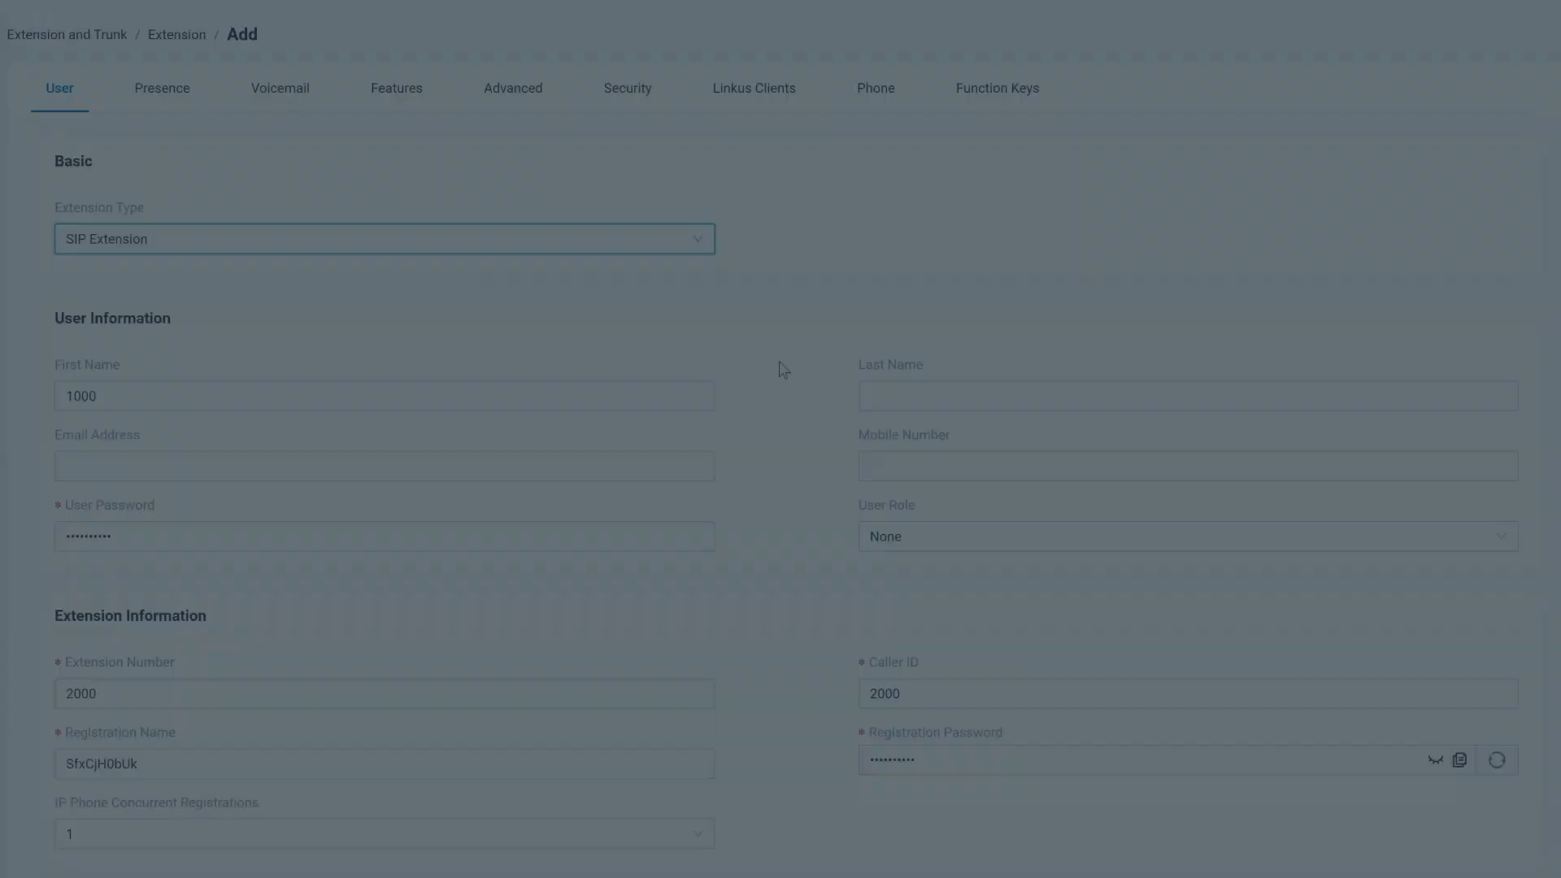
# Reveal the registration password and allow 3 concurrent IP phone registrations
pyautogui.scroll(-1, 779, 362)
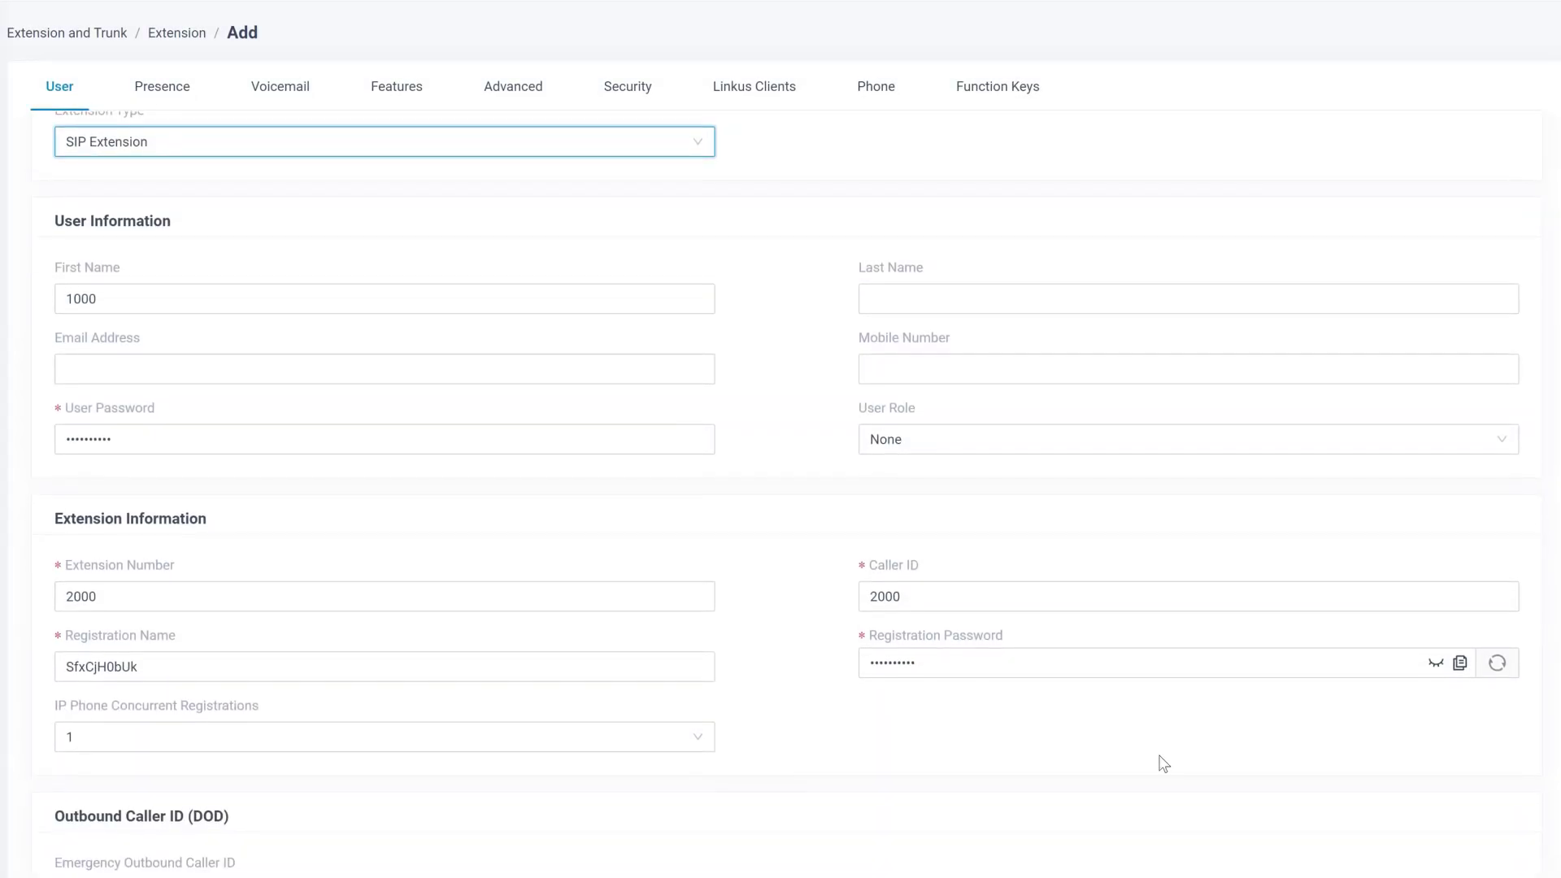
pyautogui.click(1437, 663)
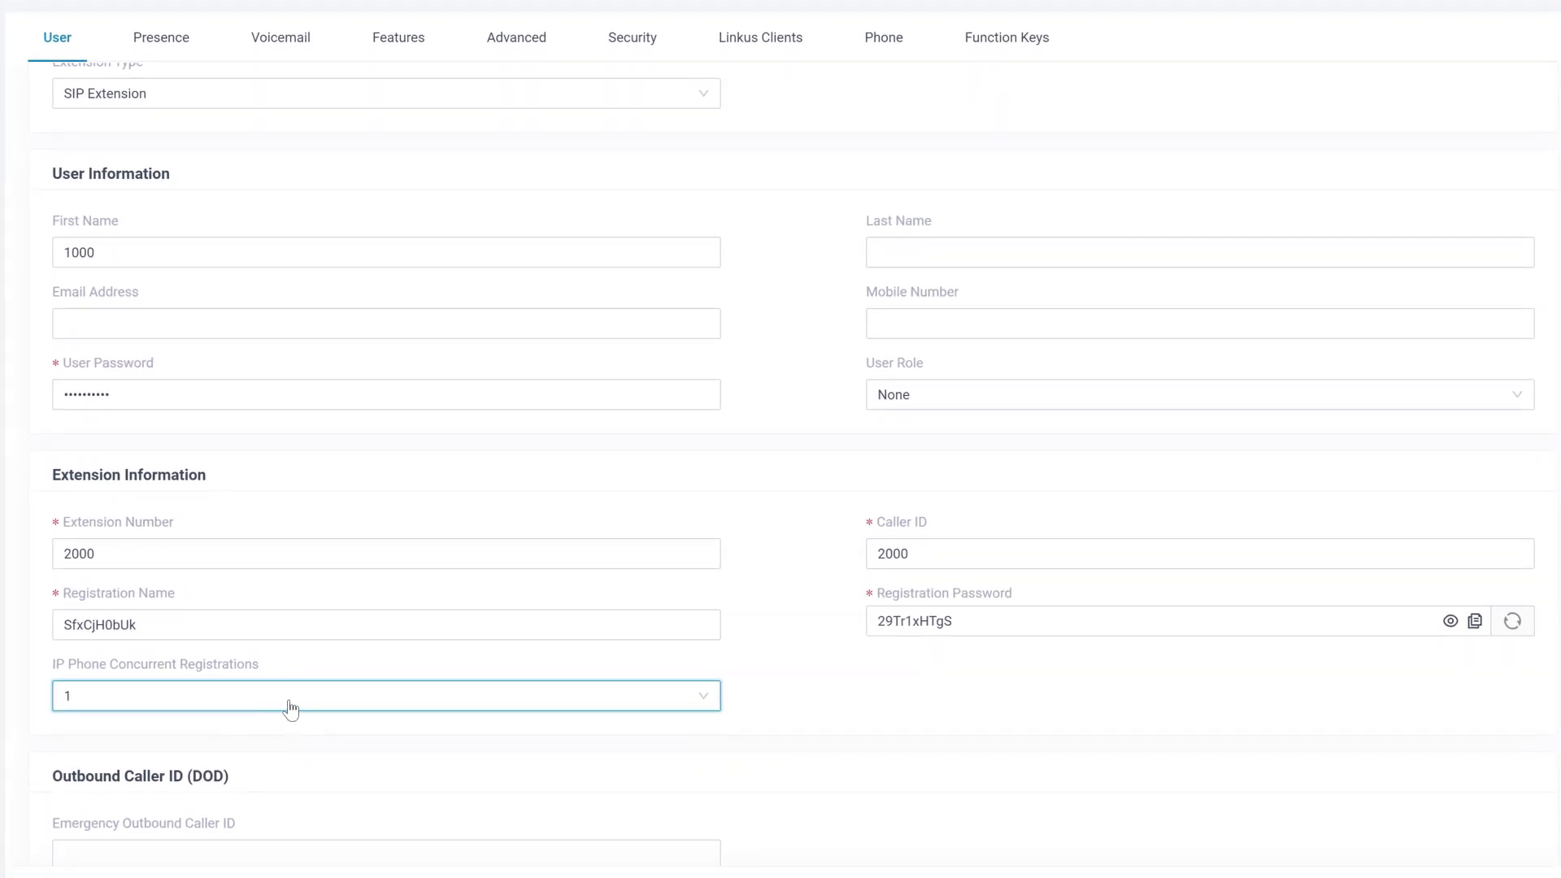
pyautogui.click(291, 704)
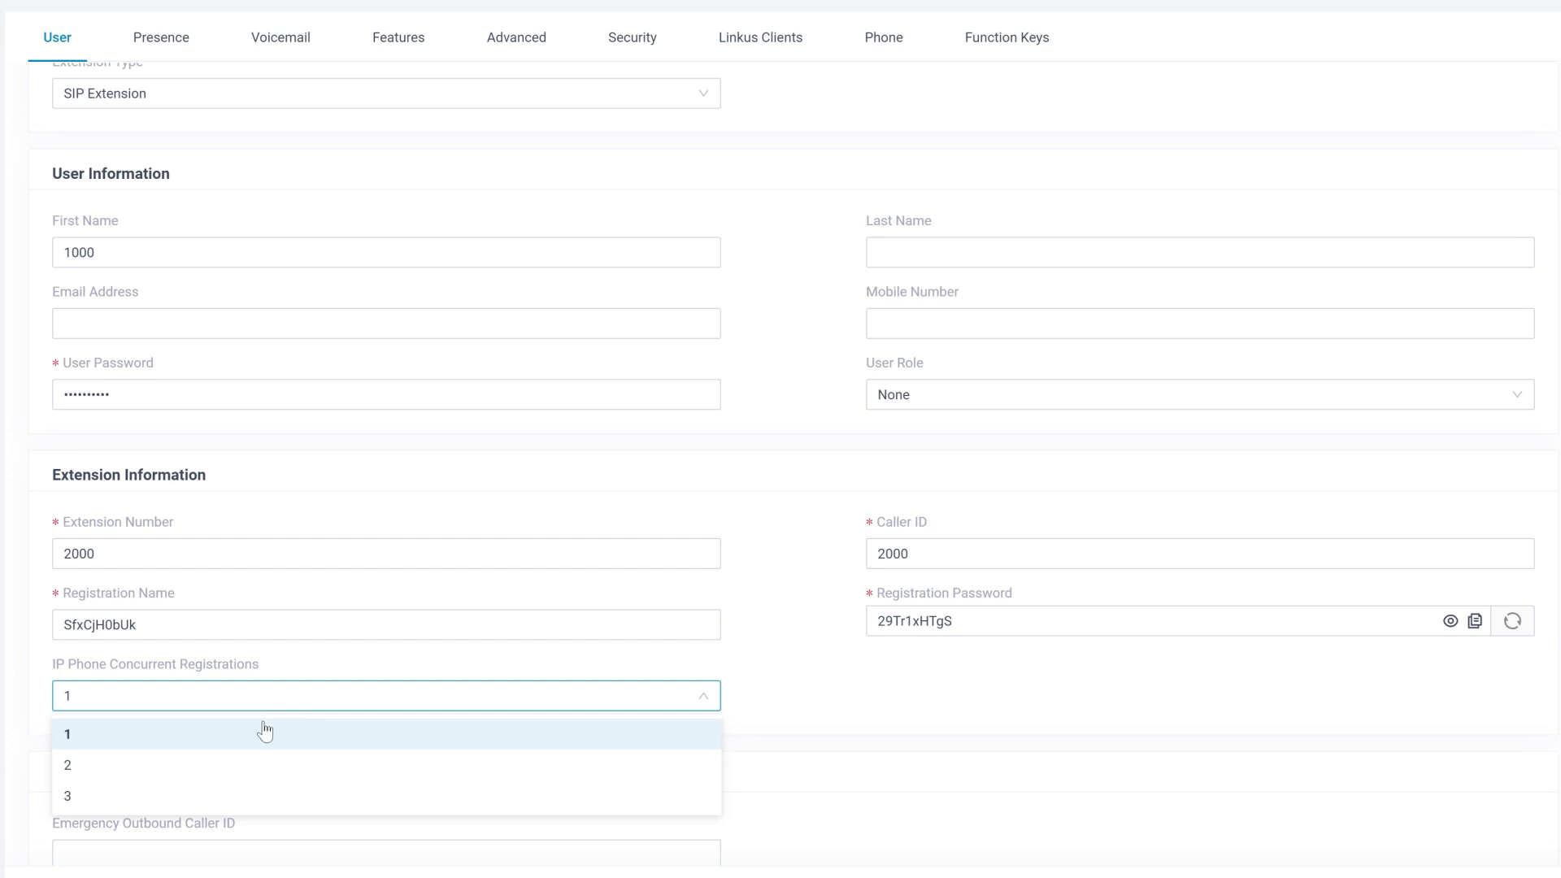
pyautogui.click(222, 803)
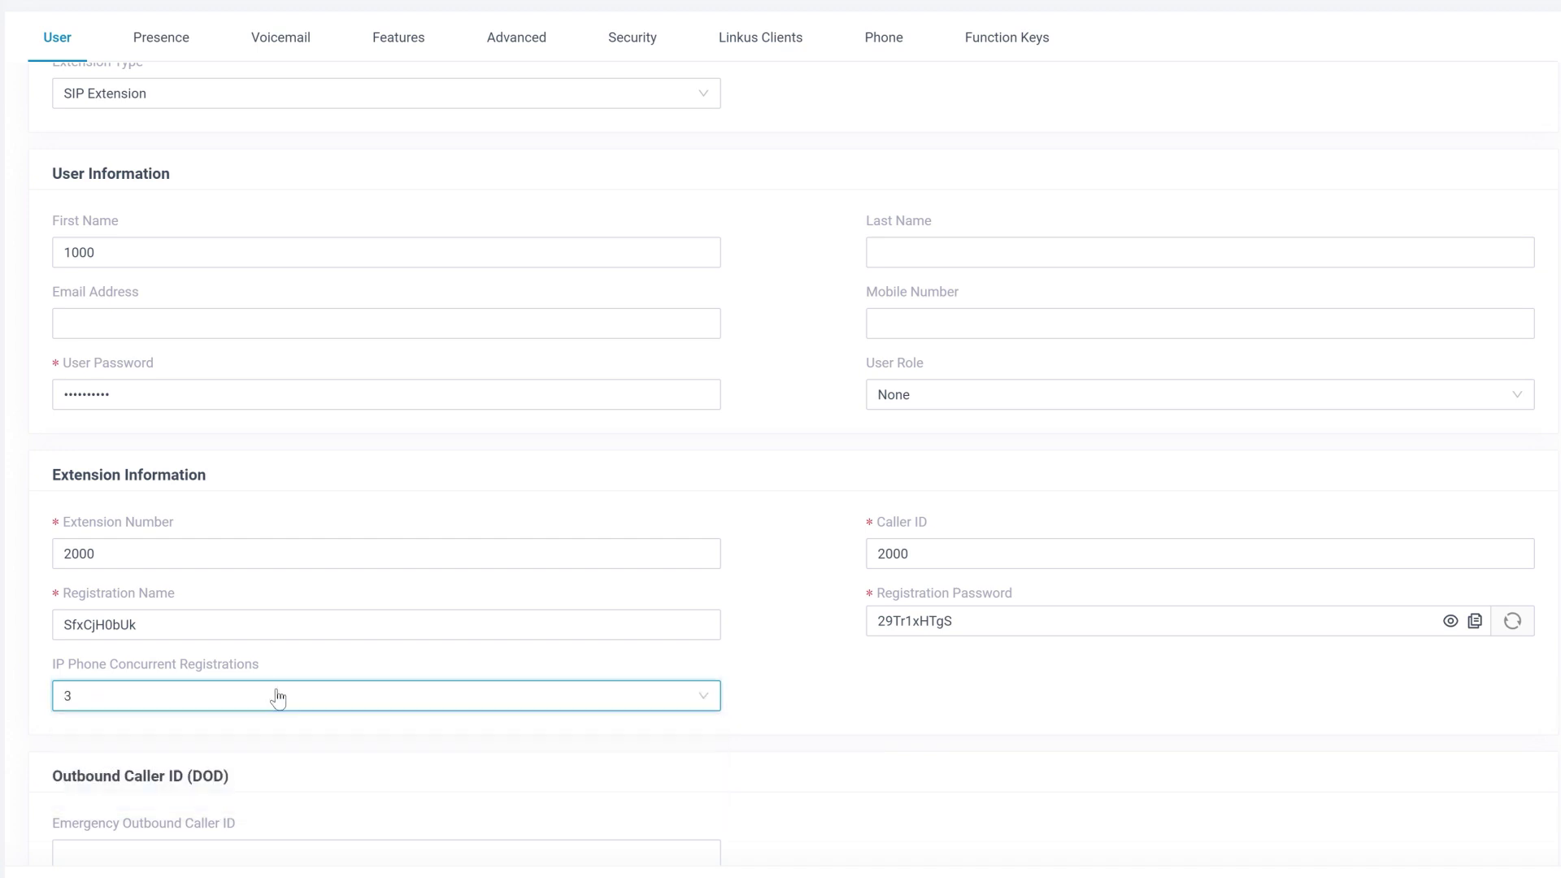
pyautogui.click(760, 48)
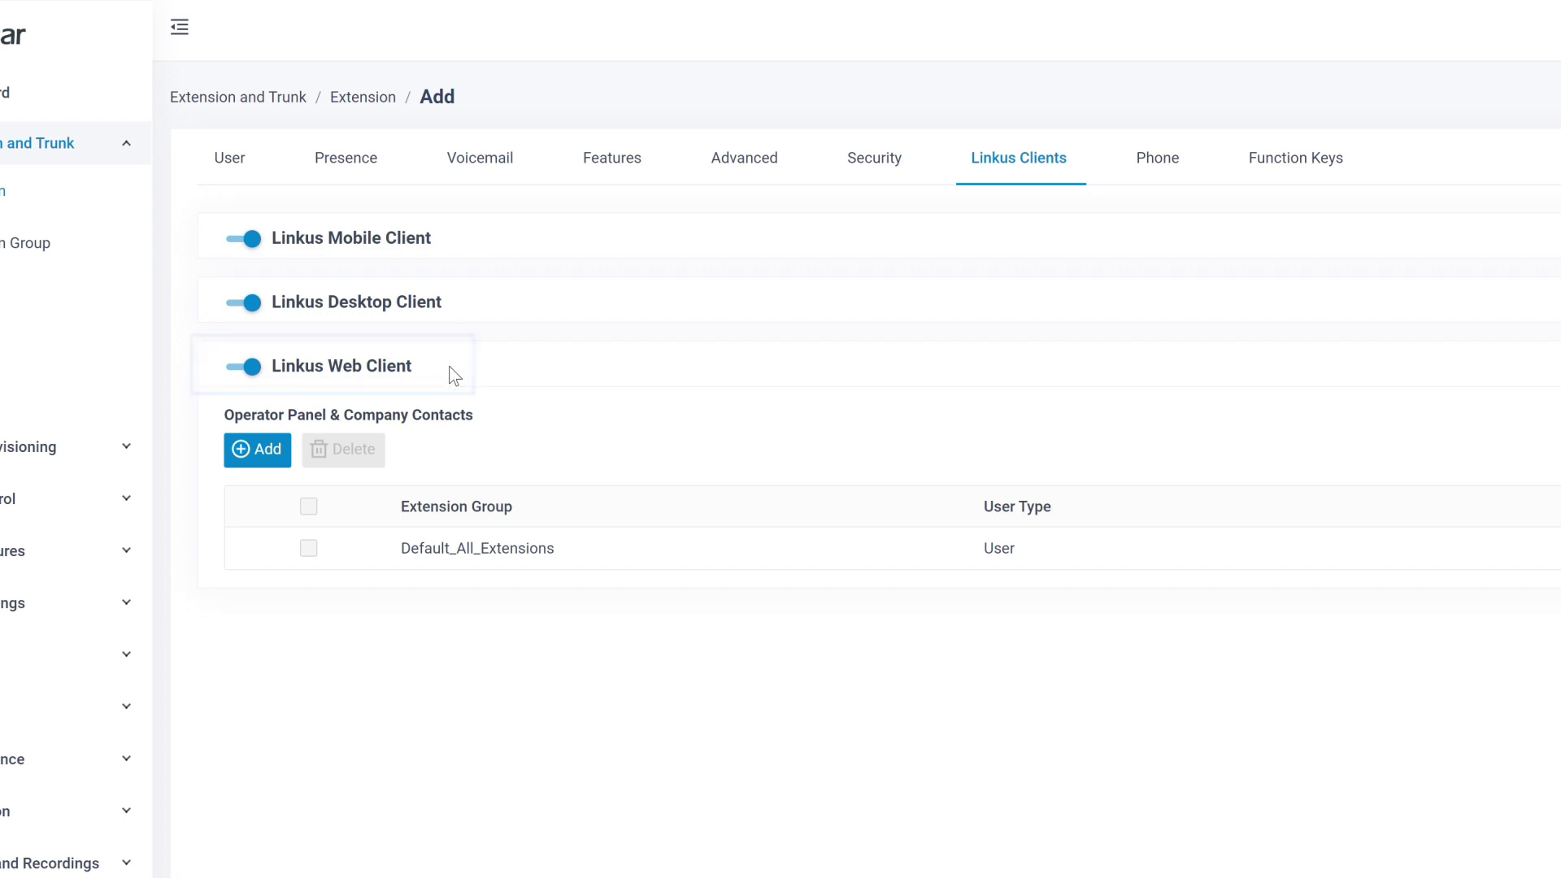
# Go back to the User tab and view extension 2000's Presence settings
pyautogui.click(233, 162)
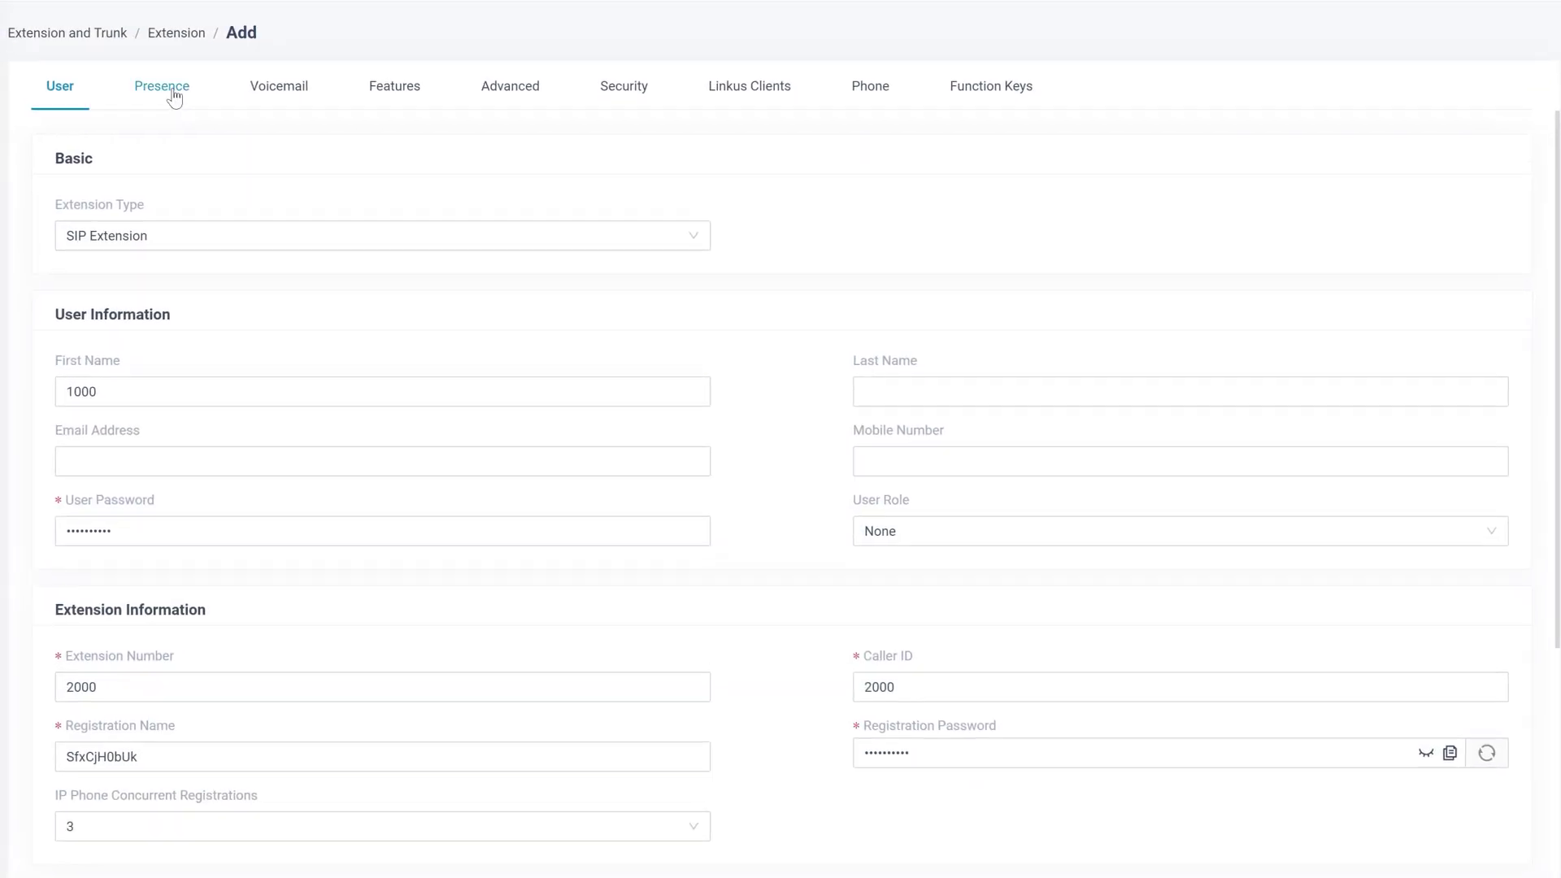
pyautogui.click(173, 95)
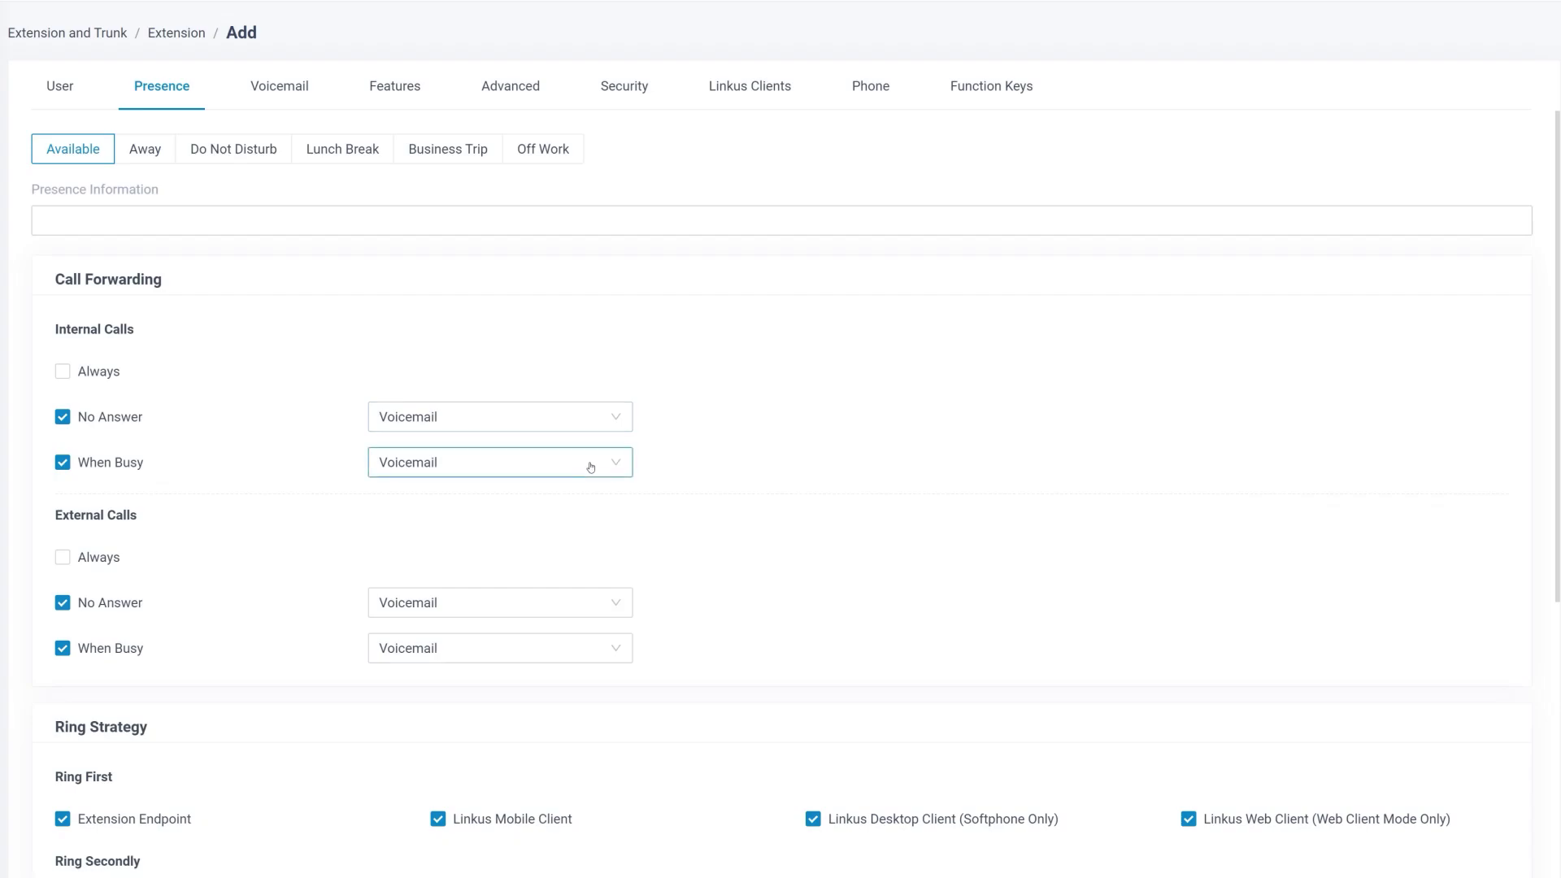
# Forward busy internal calls to an IVR when Available and to extension 2000 when Away
pyautogui.click(590, 467)
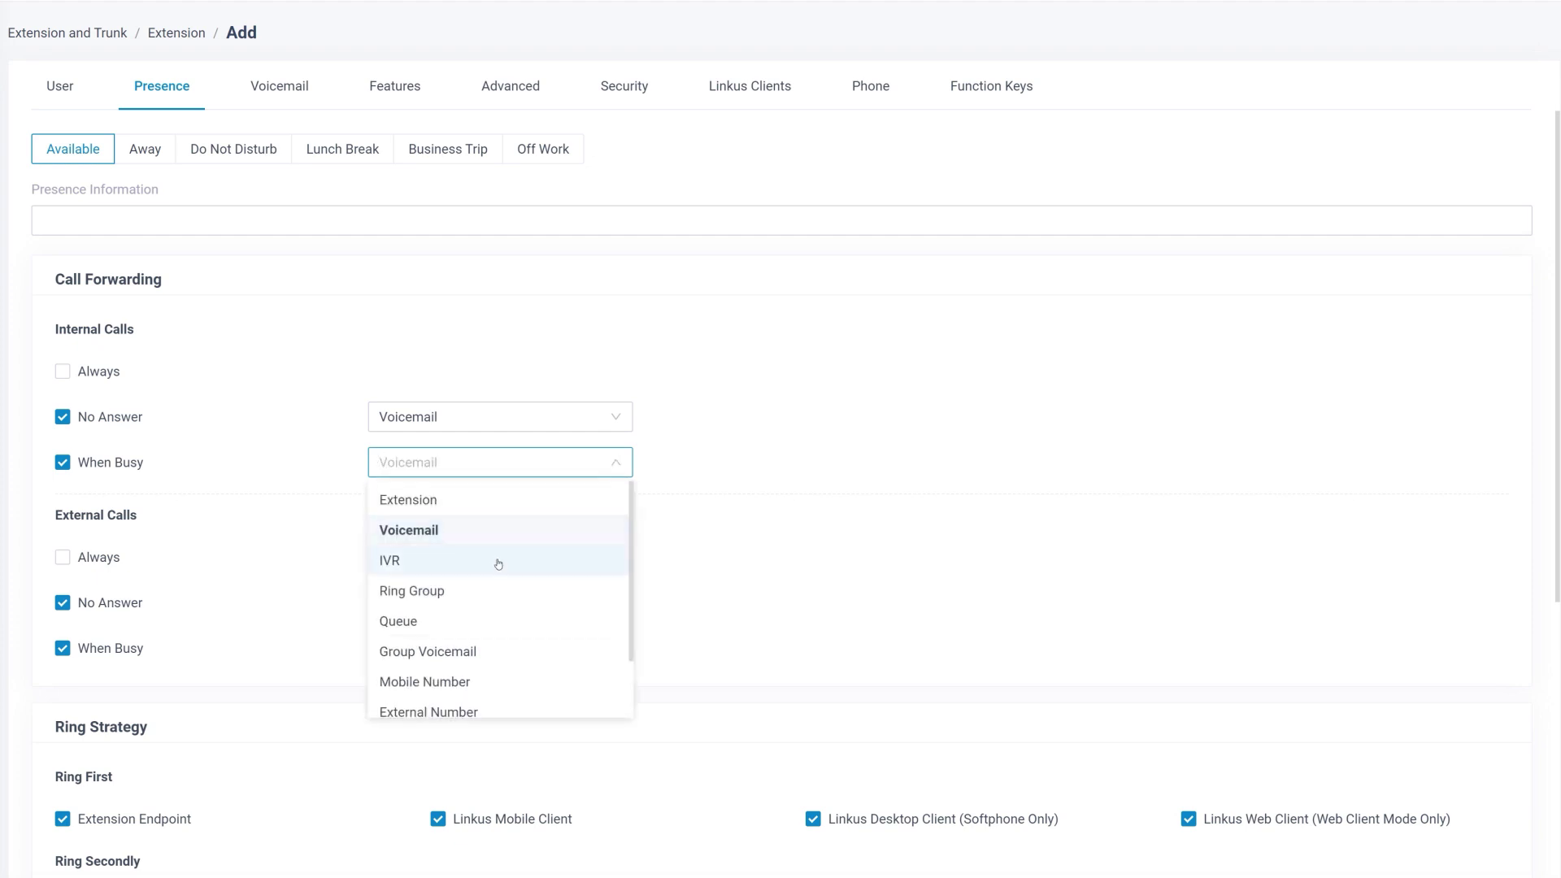
pyautogui.click(502, 560)
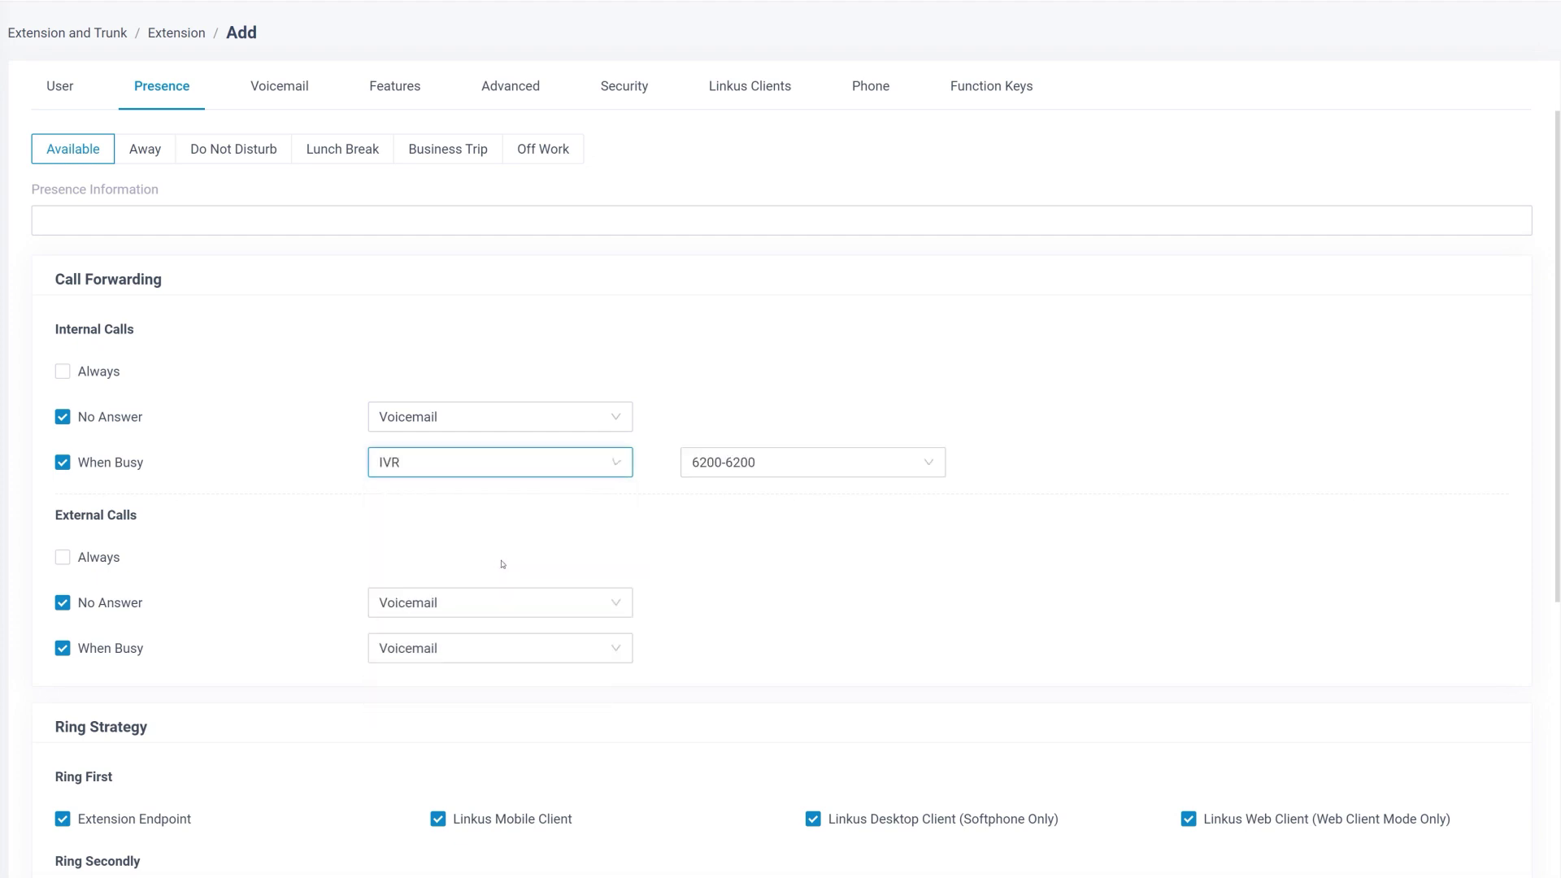
pyautogui.click(151, 156)
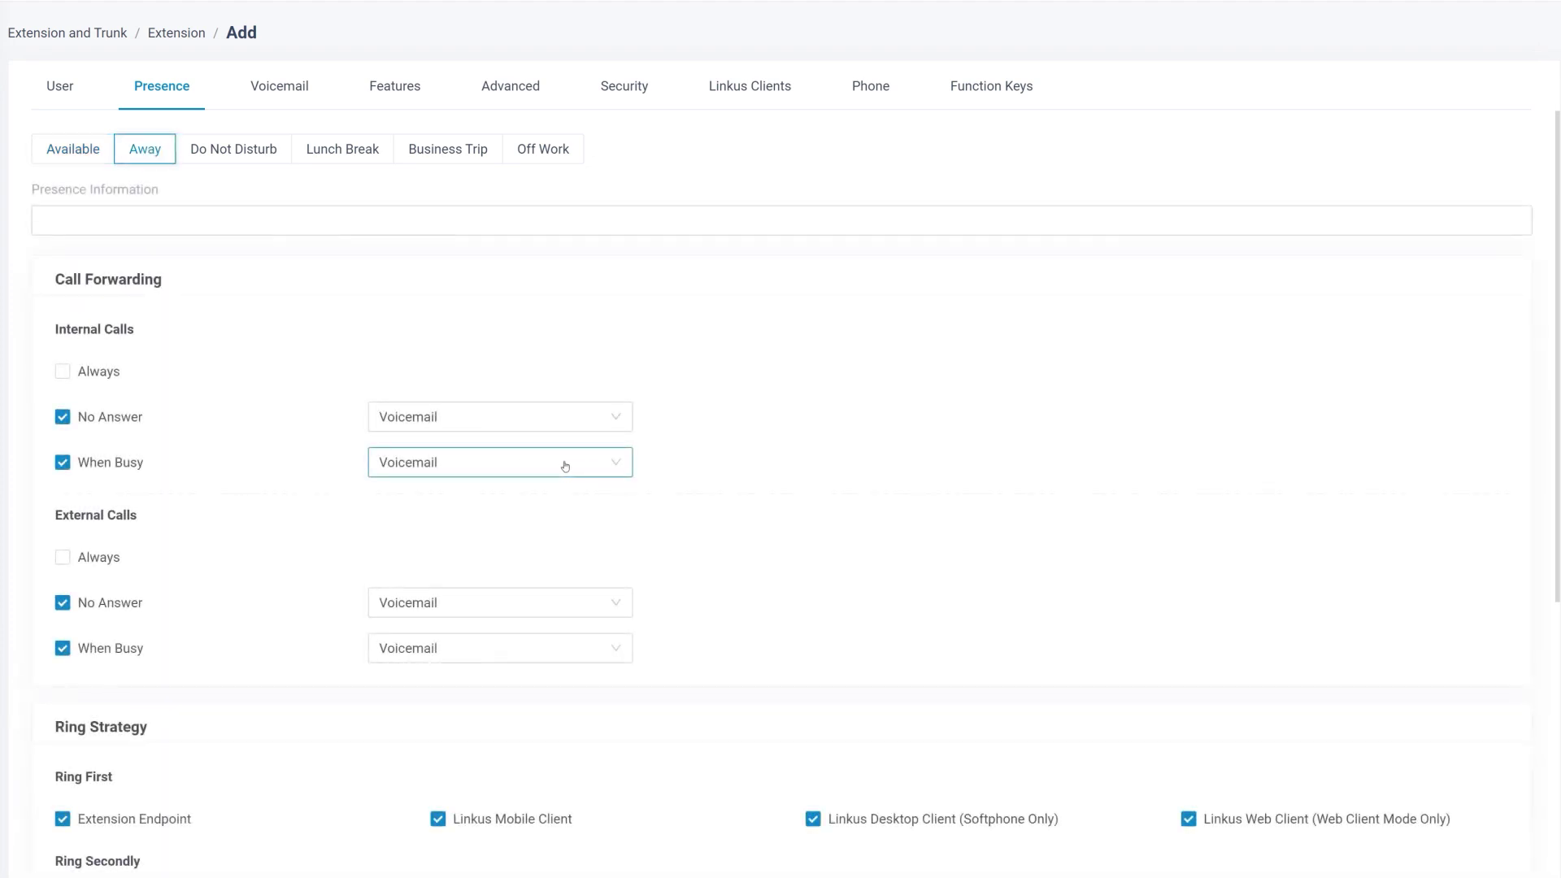
pyautogui.click(565, 462)
pyautogui.click(549, 499)
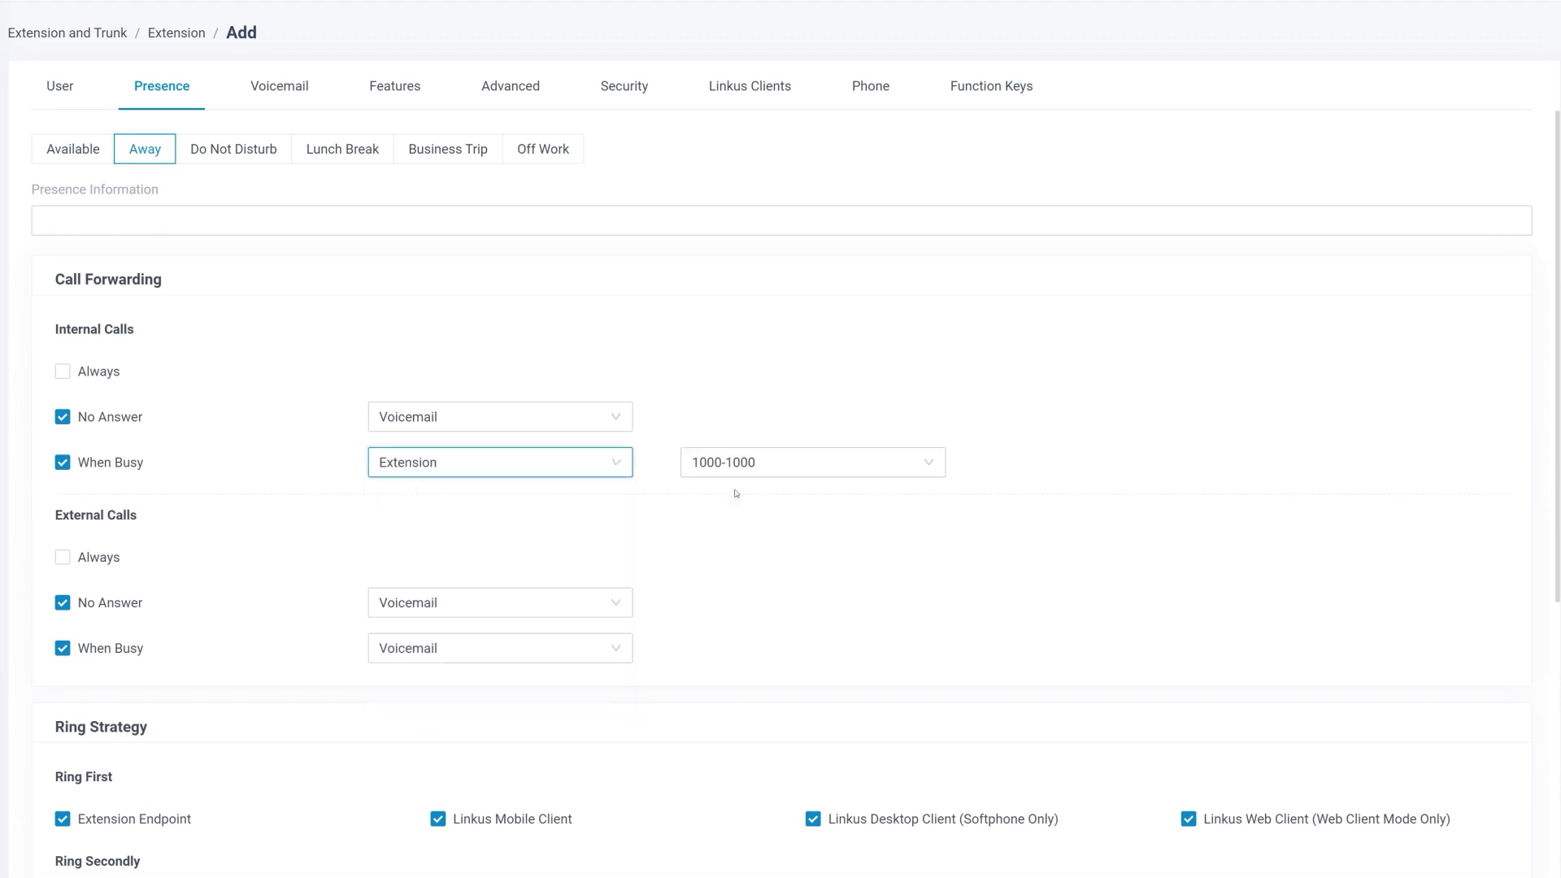
pyautogui.click(770, 462)
pyautogui.click(736, 582)
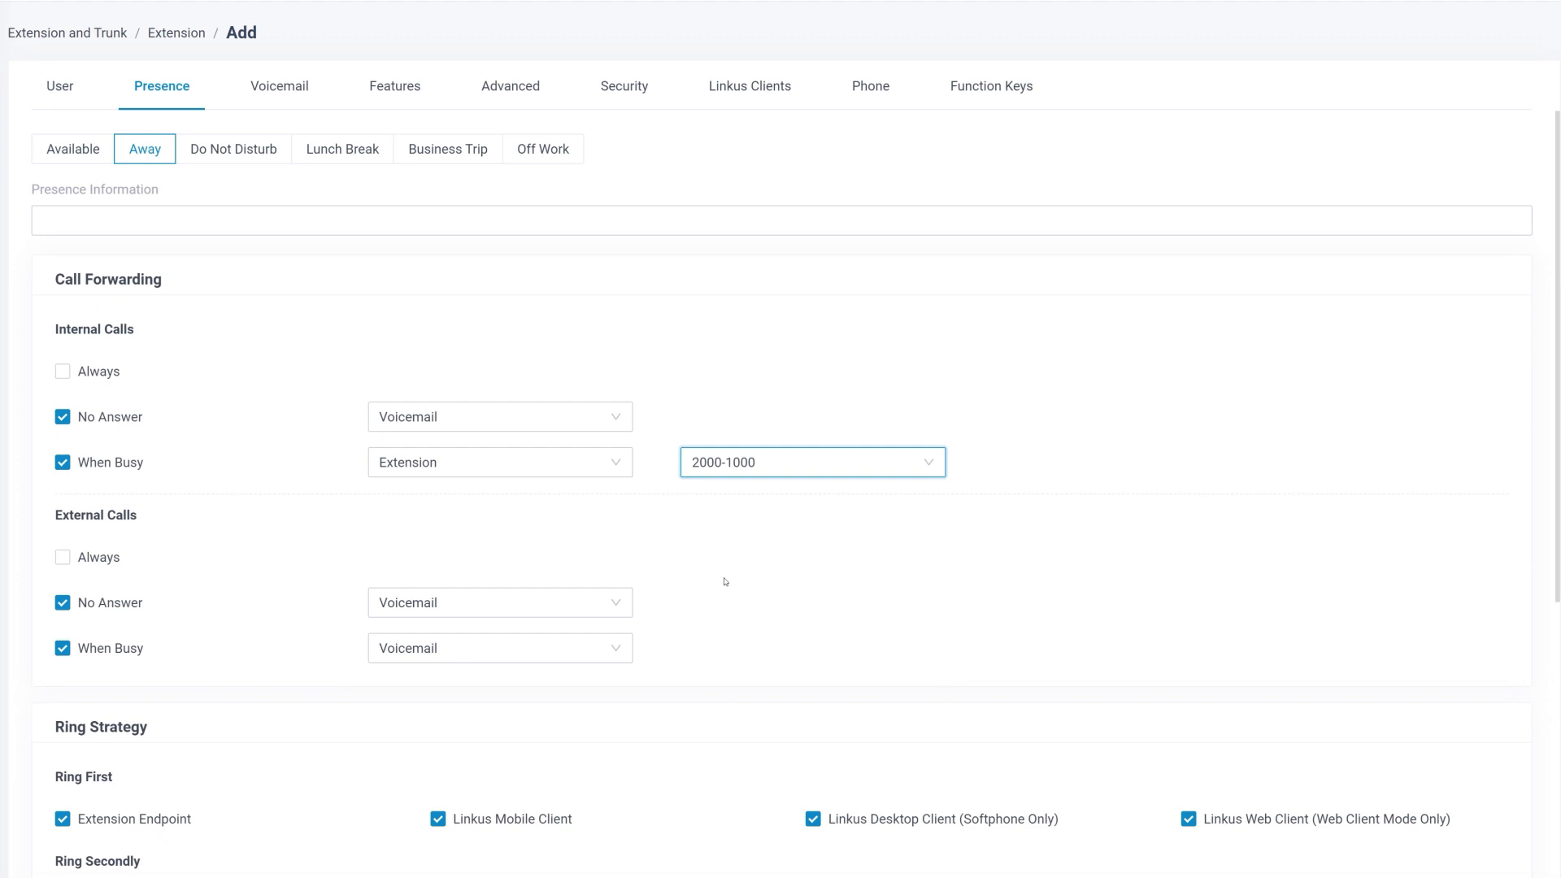
# Move the Linkus Mobile, Desktop and Web clients from Ring First to Ring Secondly
pyautogui.scroll(-3, 725, 581)
pyautogui.click(439, 536)
pyautogui.click(439, 620)
pyautogui.click(813, 535)
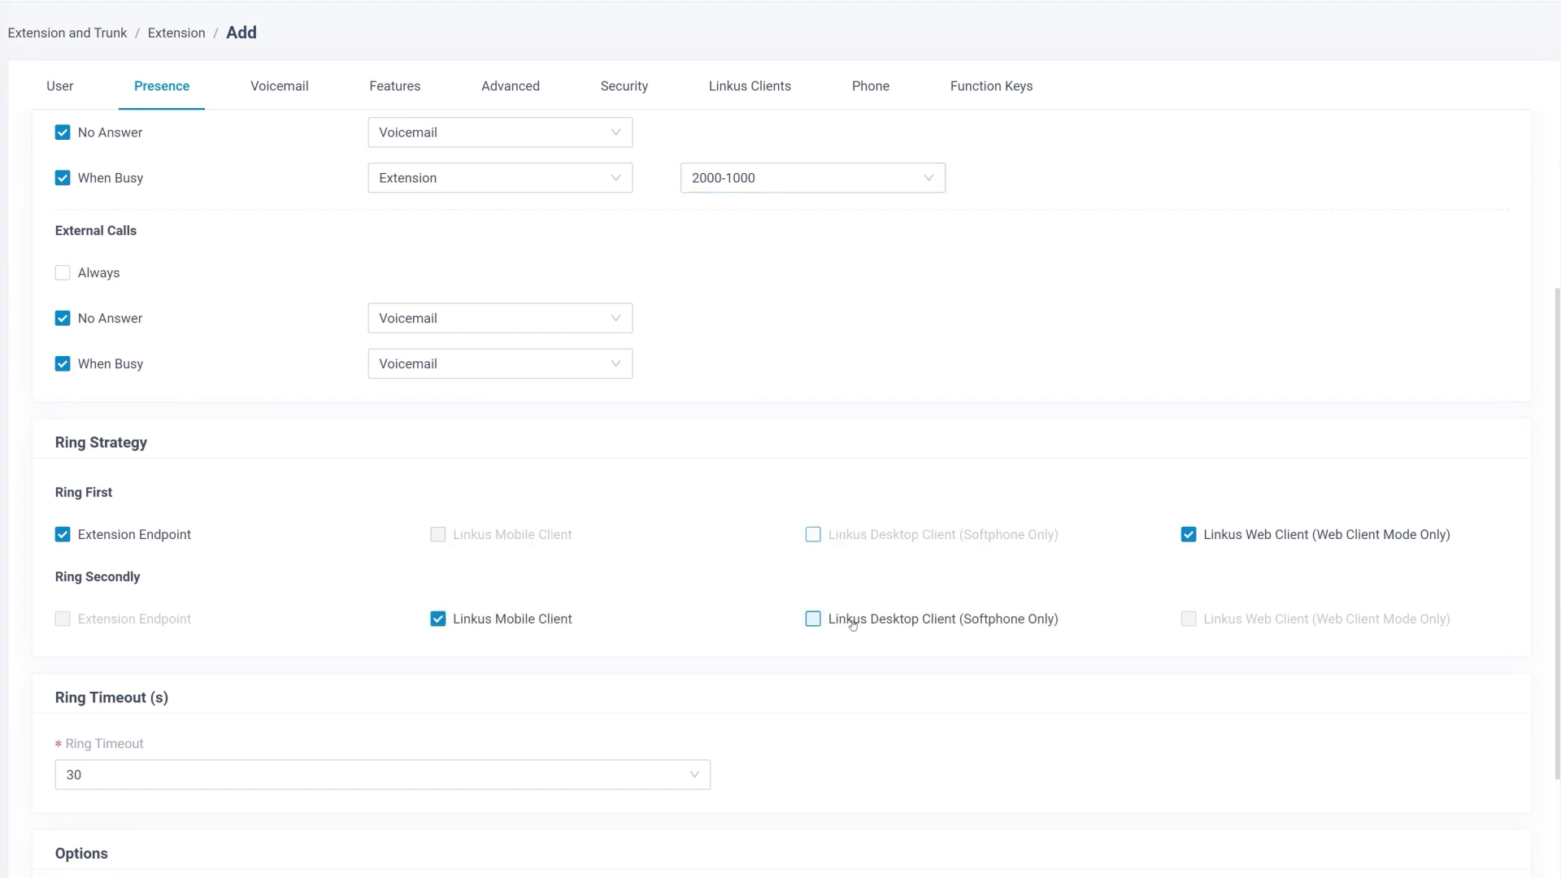
pyautogui.click(912, 618)
pyautogui.click(1189, 534)
pyautogui.click(1188, 619)
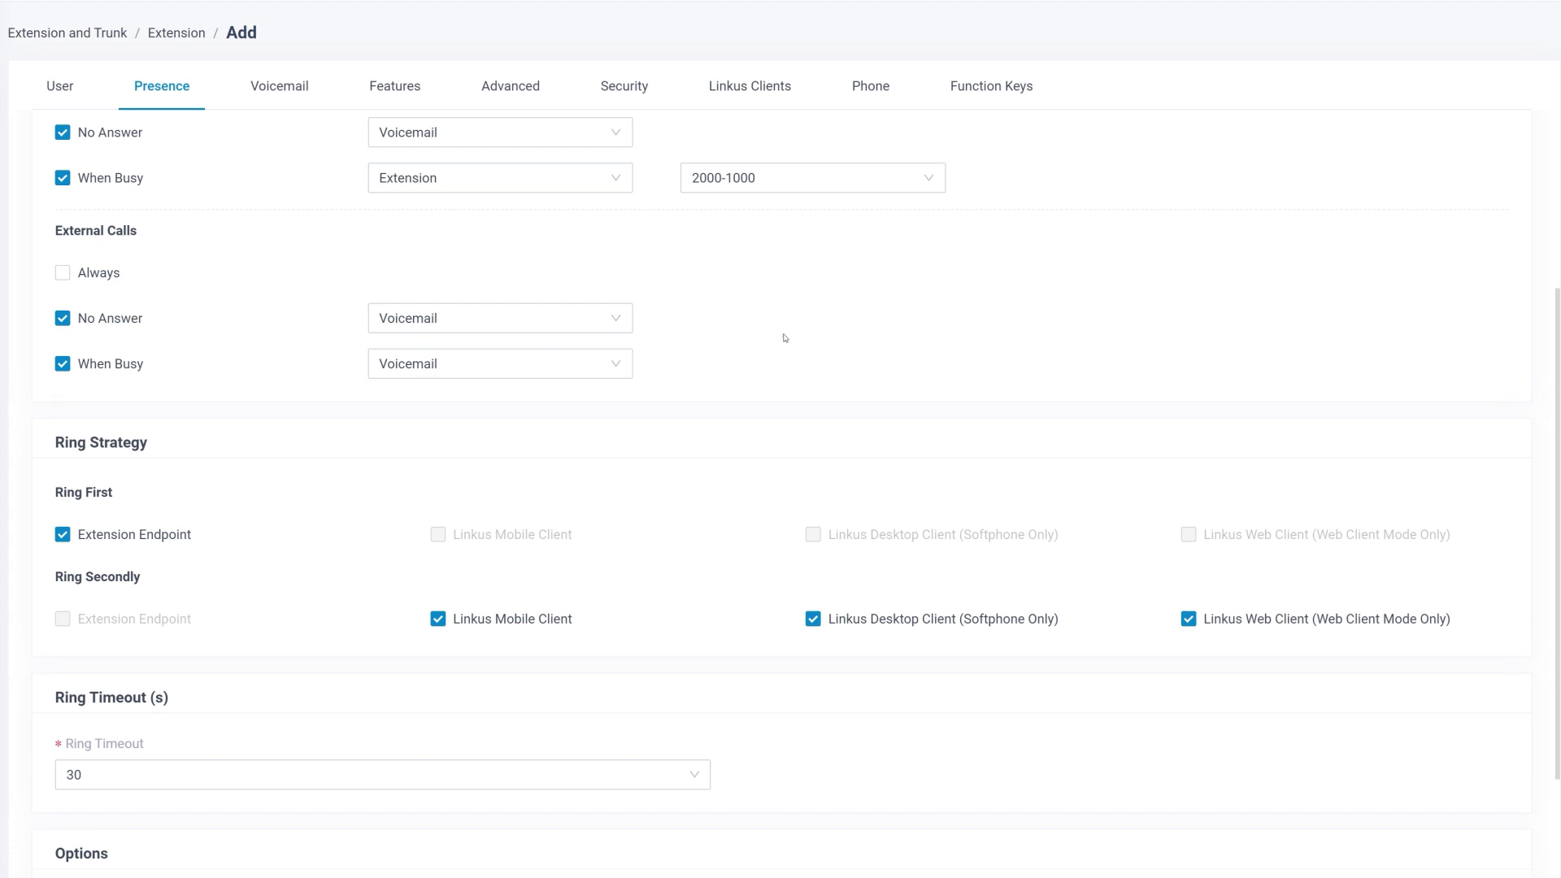
# Keep voicemail PIN authentication enabled and the Follow System greeting, then save extension 2000
pyautogui.click(302, 96)
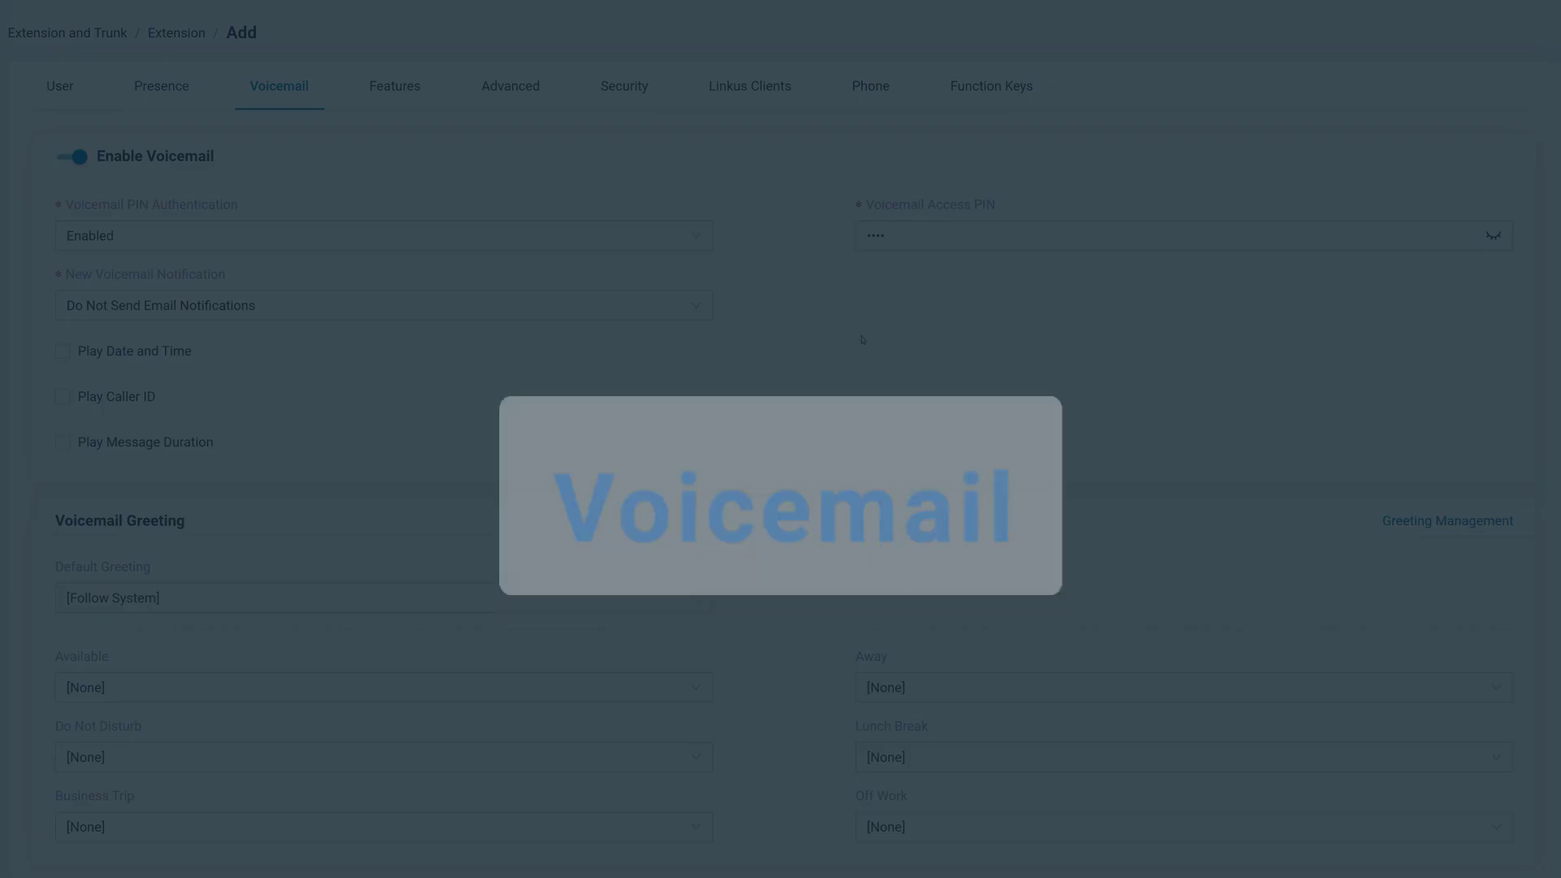
pyautogui.click(686, 234)
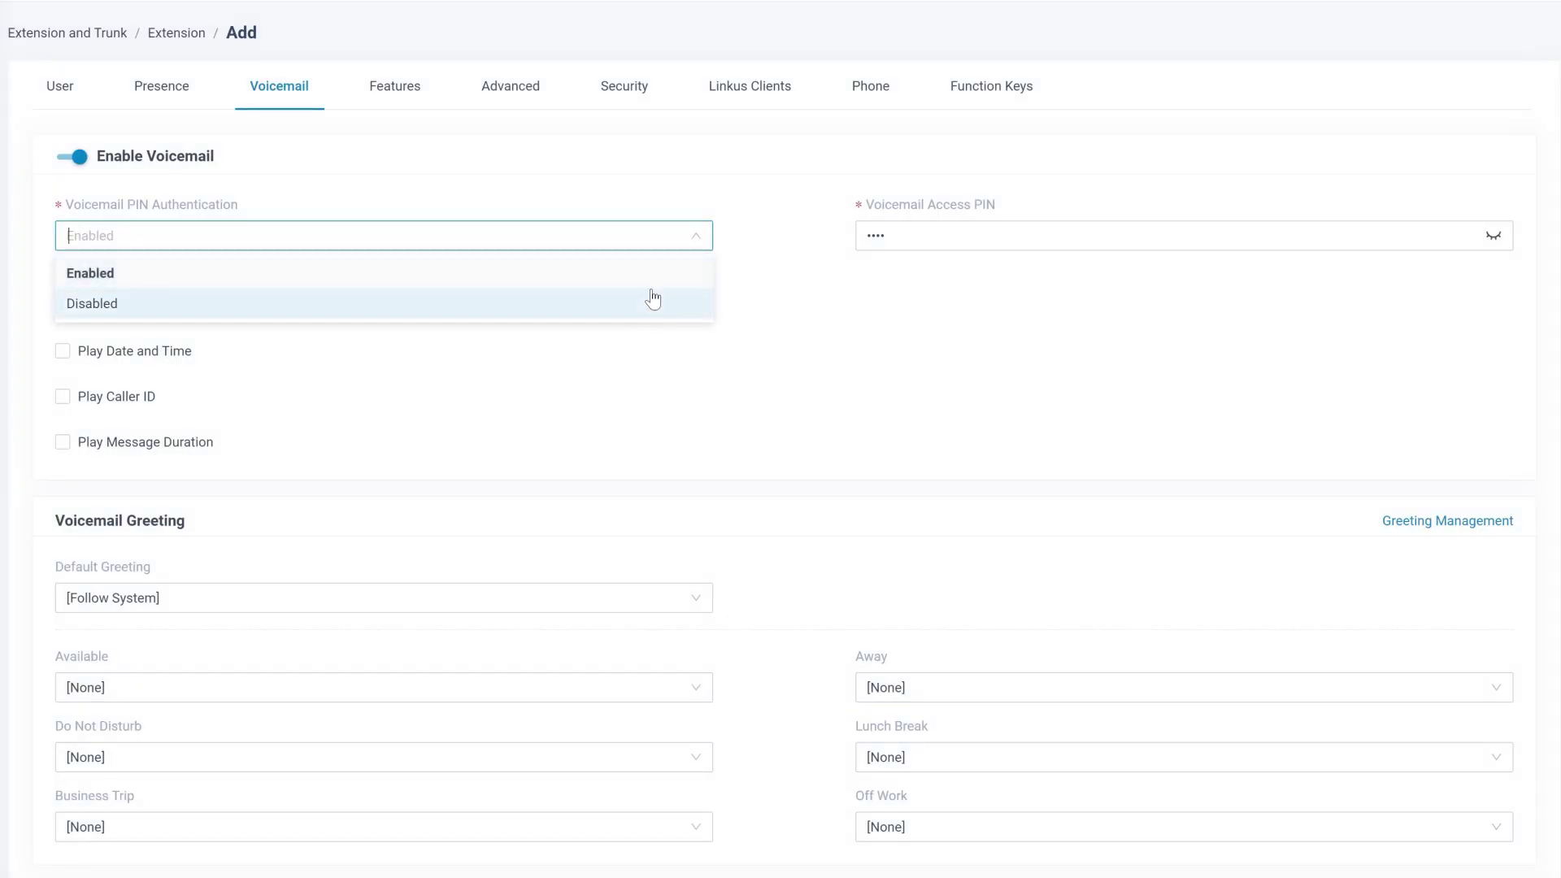
pyautogui.click(651, 281)
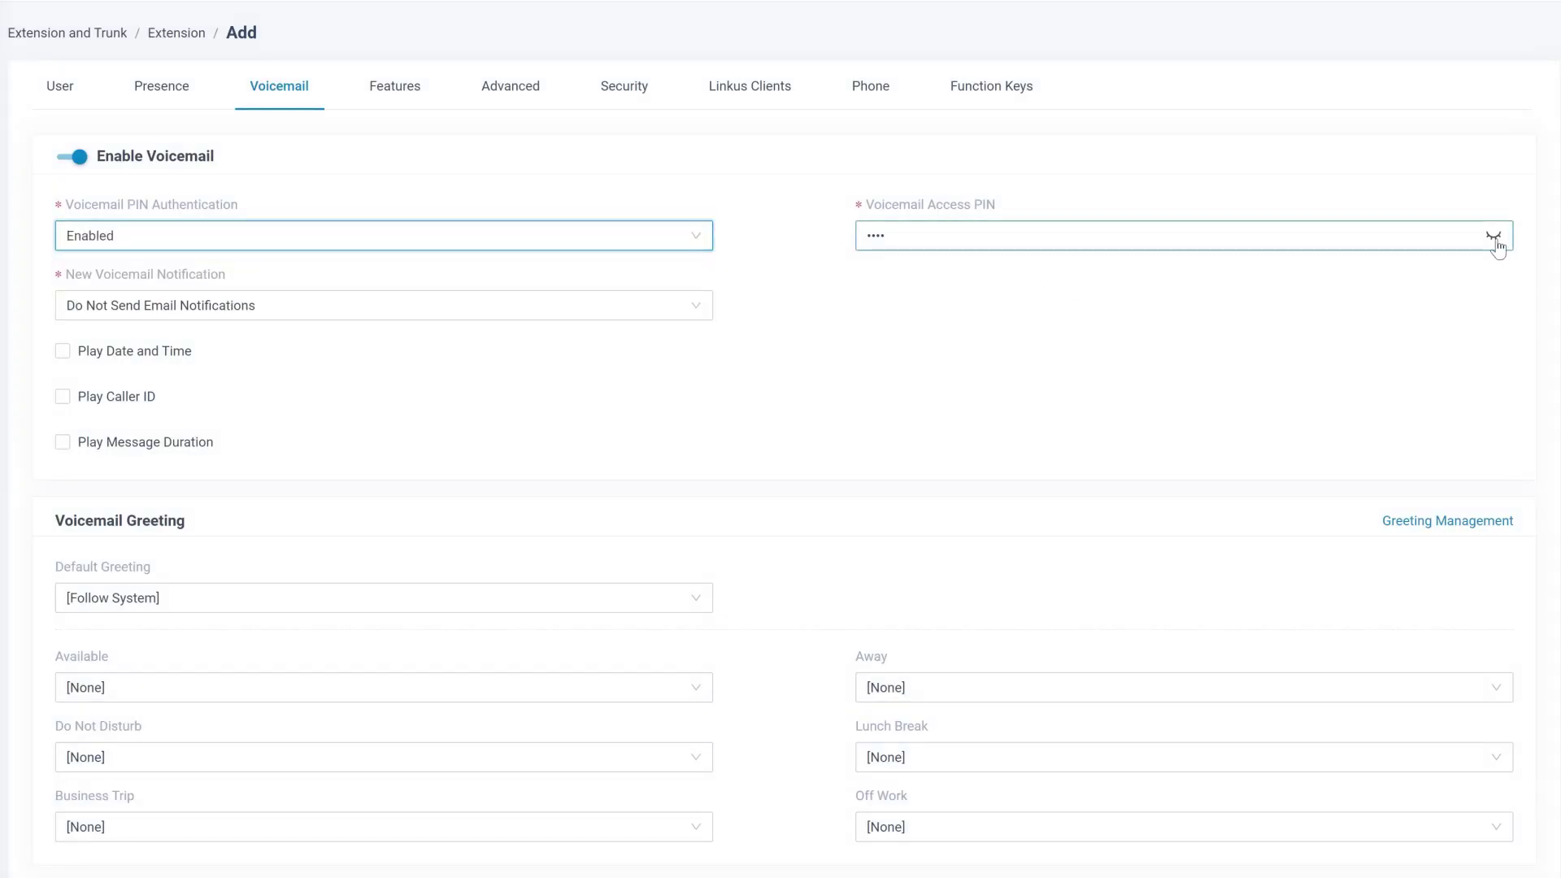
pyautogui.click(1494, 236)
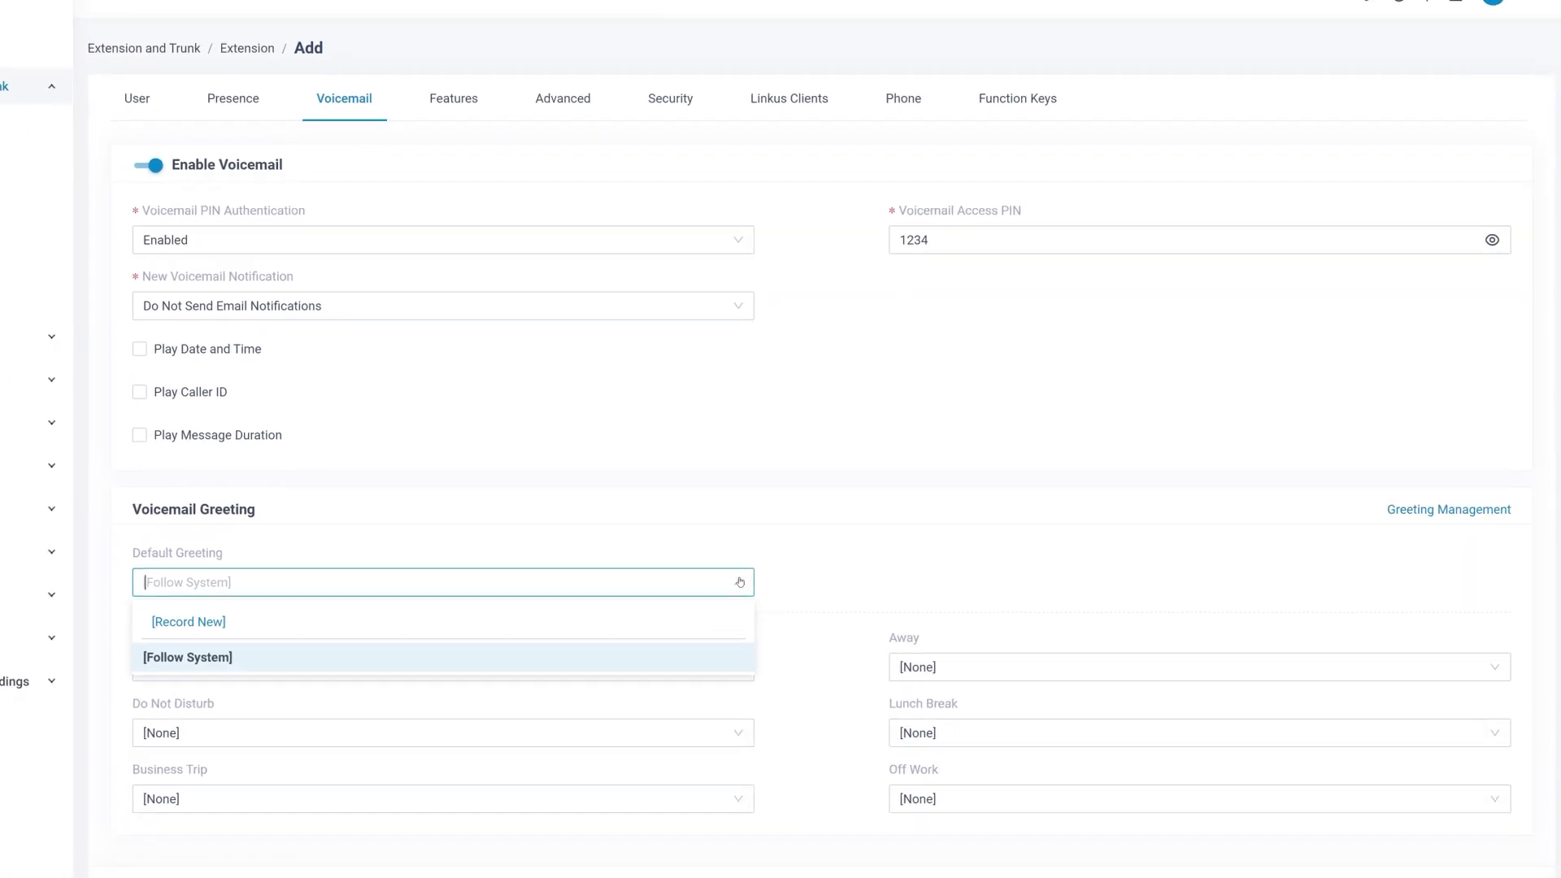
pyautogui.click(698, 628)
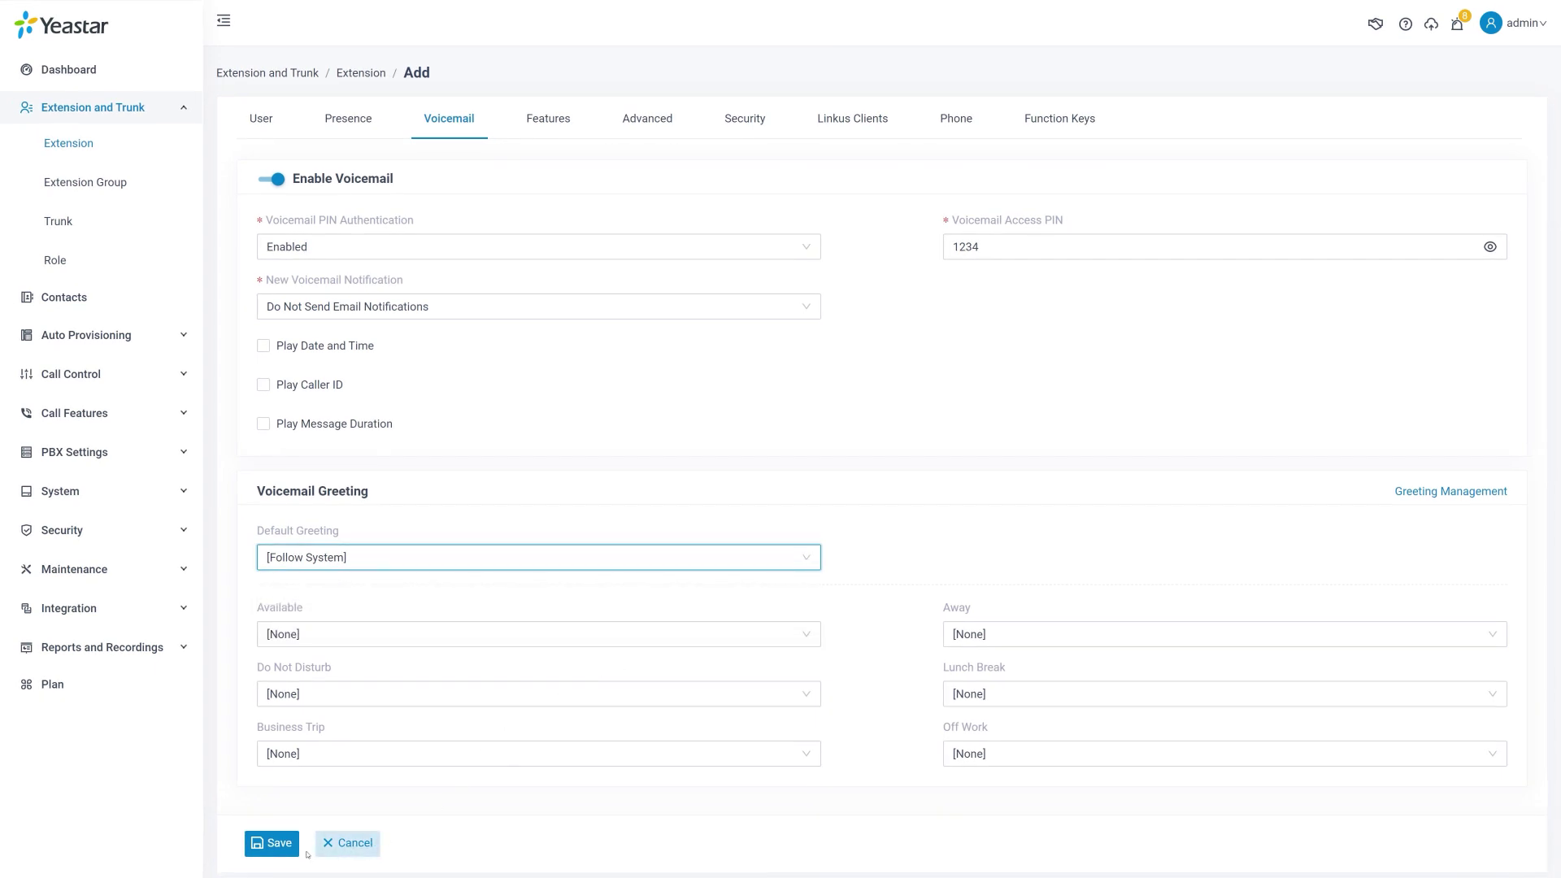
pyautogui.click(270, 844)
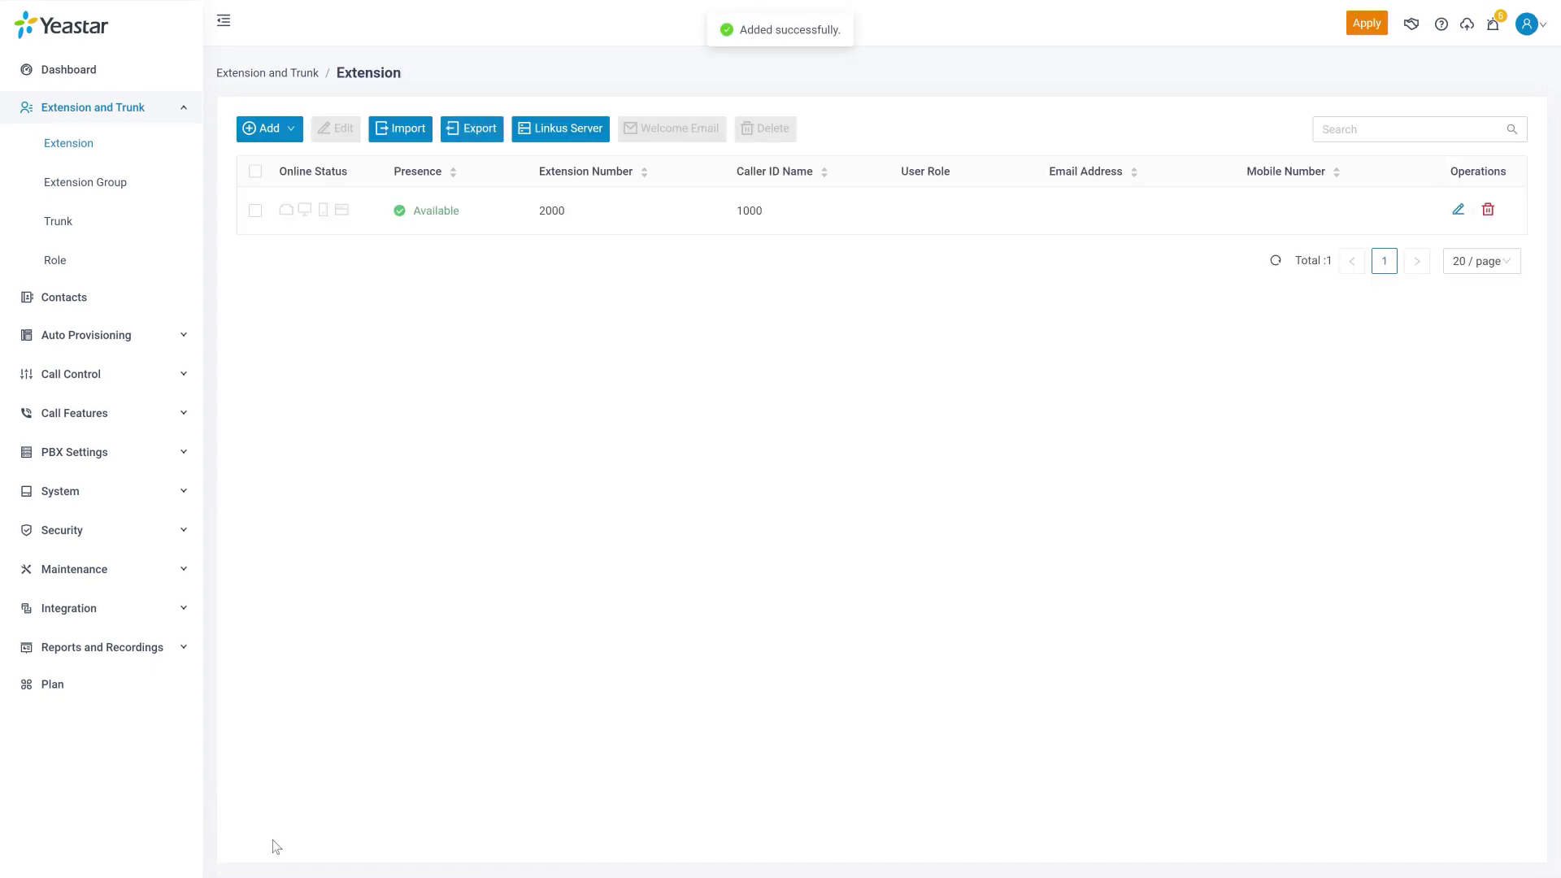
# Apply pending changes, then set up a bulk add starting at 2001 creating 3 extensions
pyautogui.click(1368, 24)
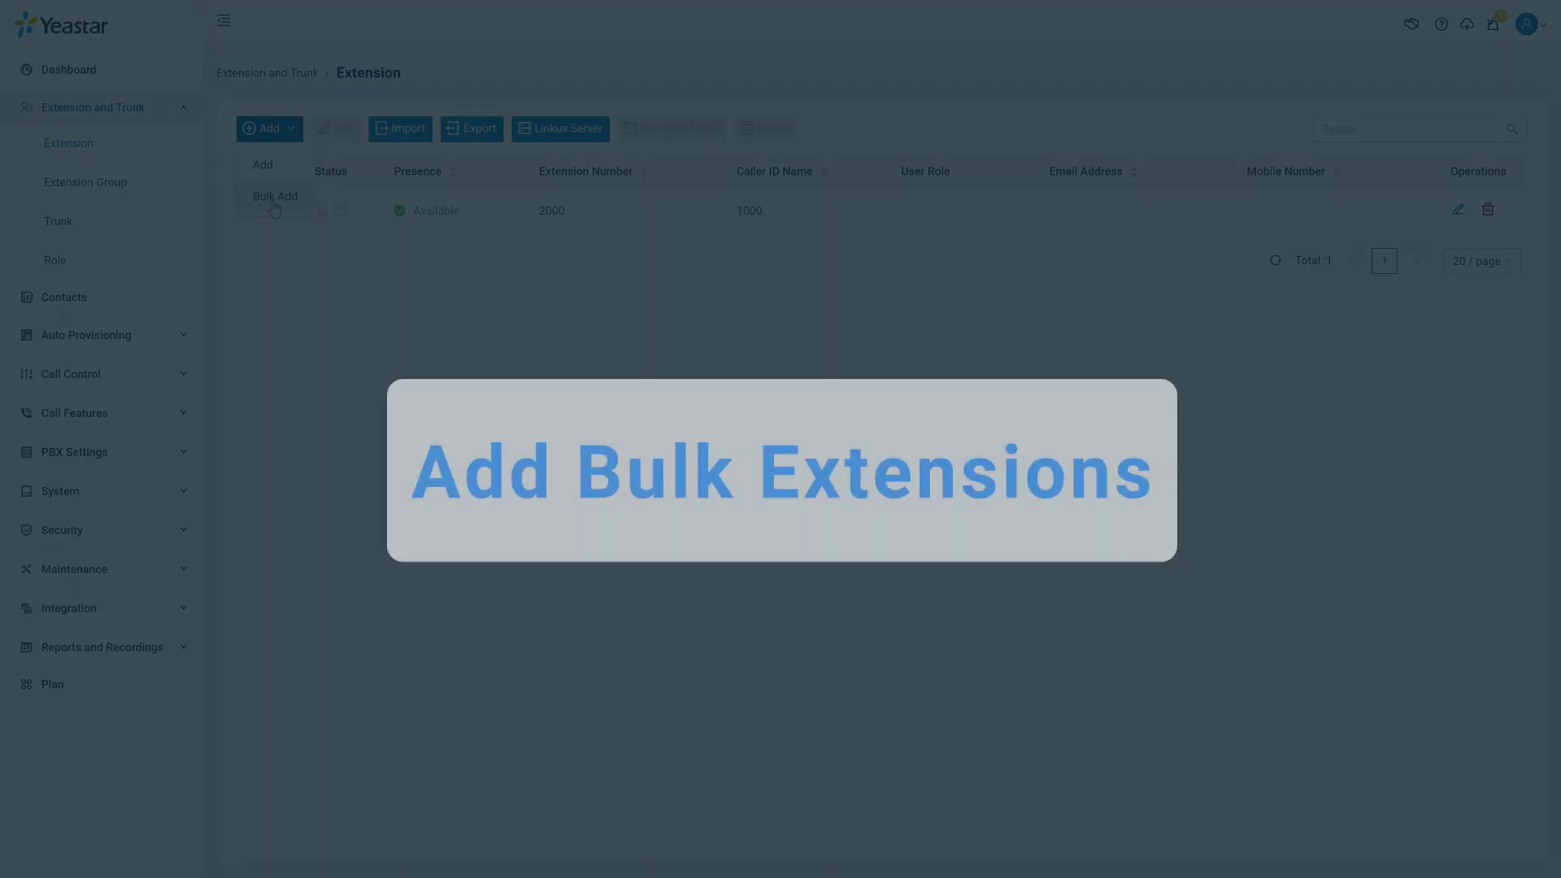
pyautogui.click(275, 197)
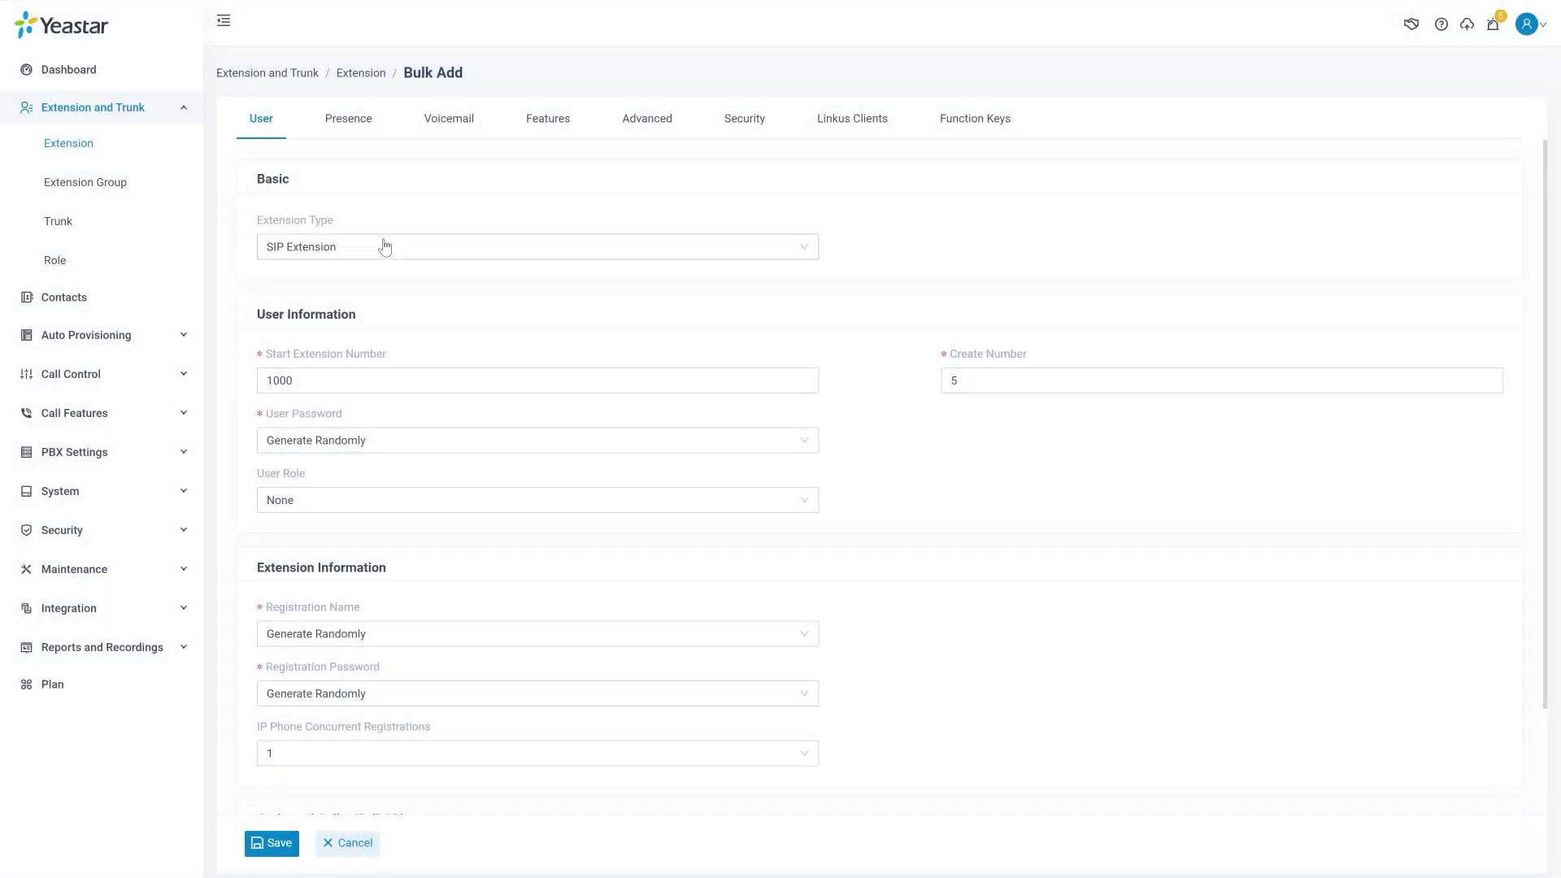
pyautogui.click(270, 381)
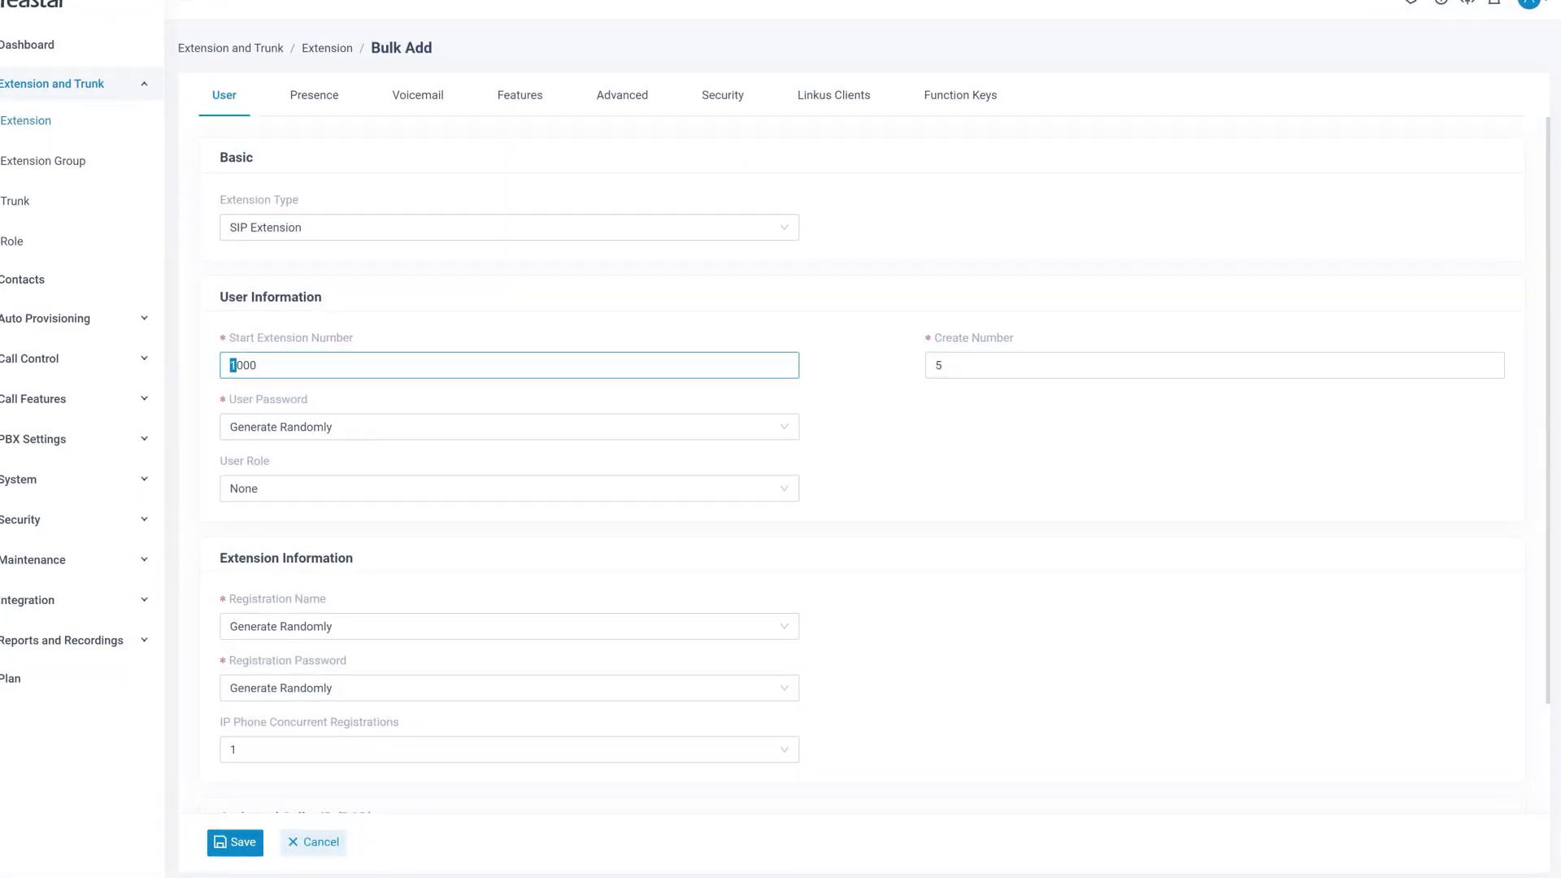
pyautogui.write('2000')
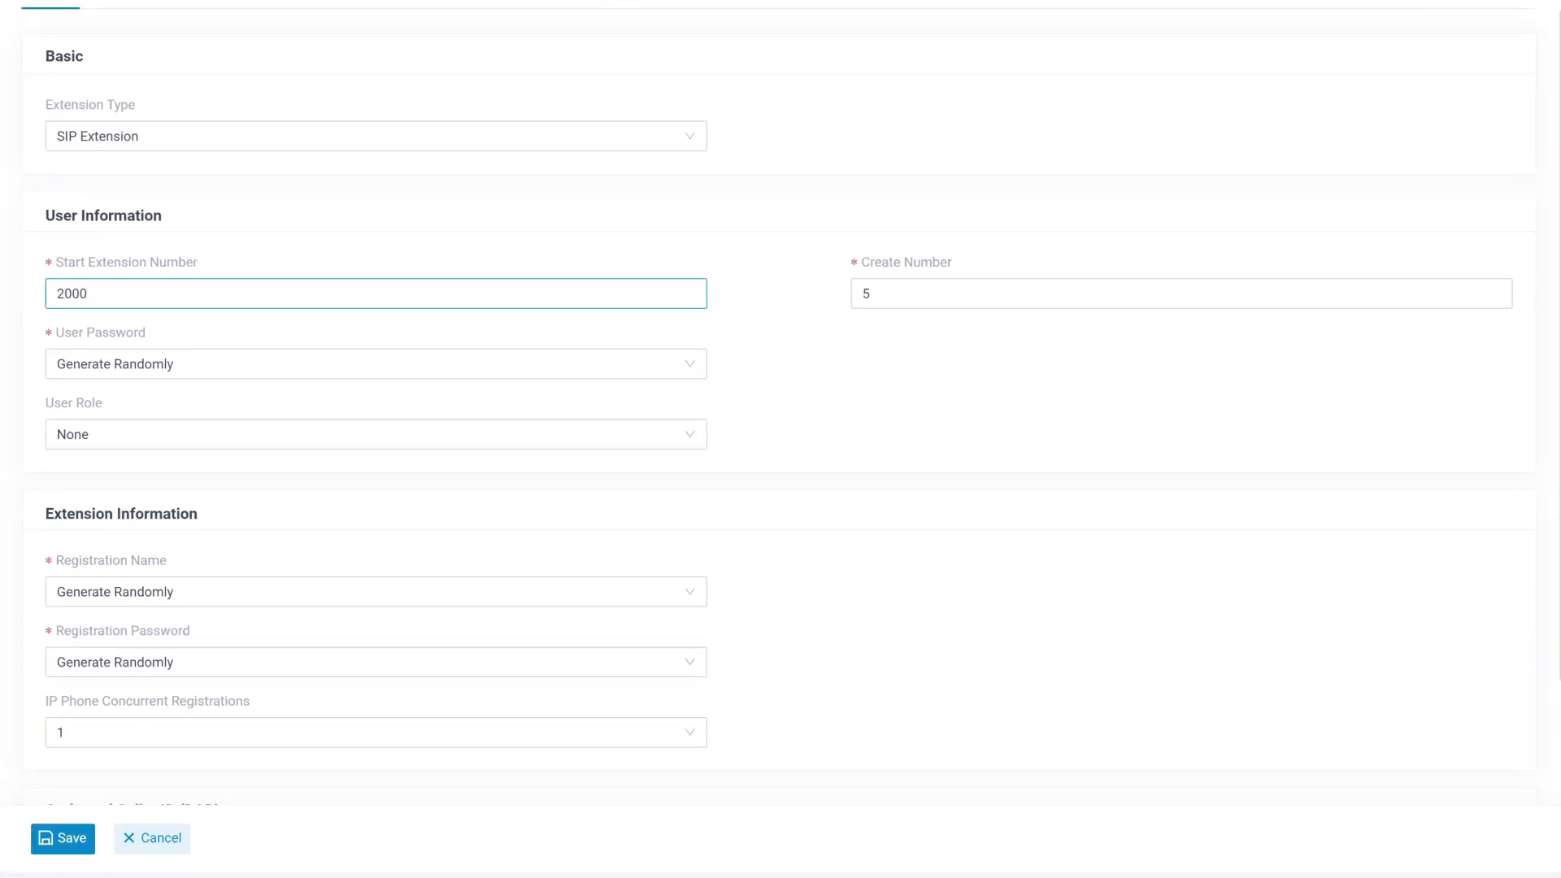
pyautogui.press('BackSpace')
pyautogui.write('1')
pyautogui.press('Tab')
pyautogui.write('3')
pyautogui.click(802, 310)
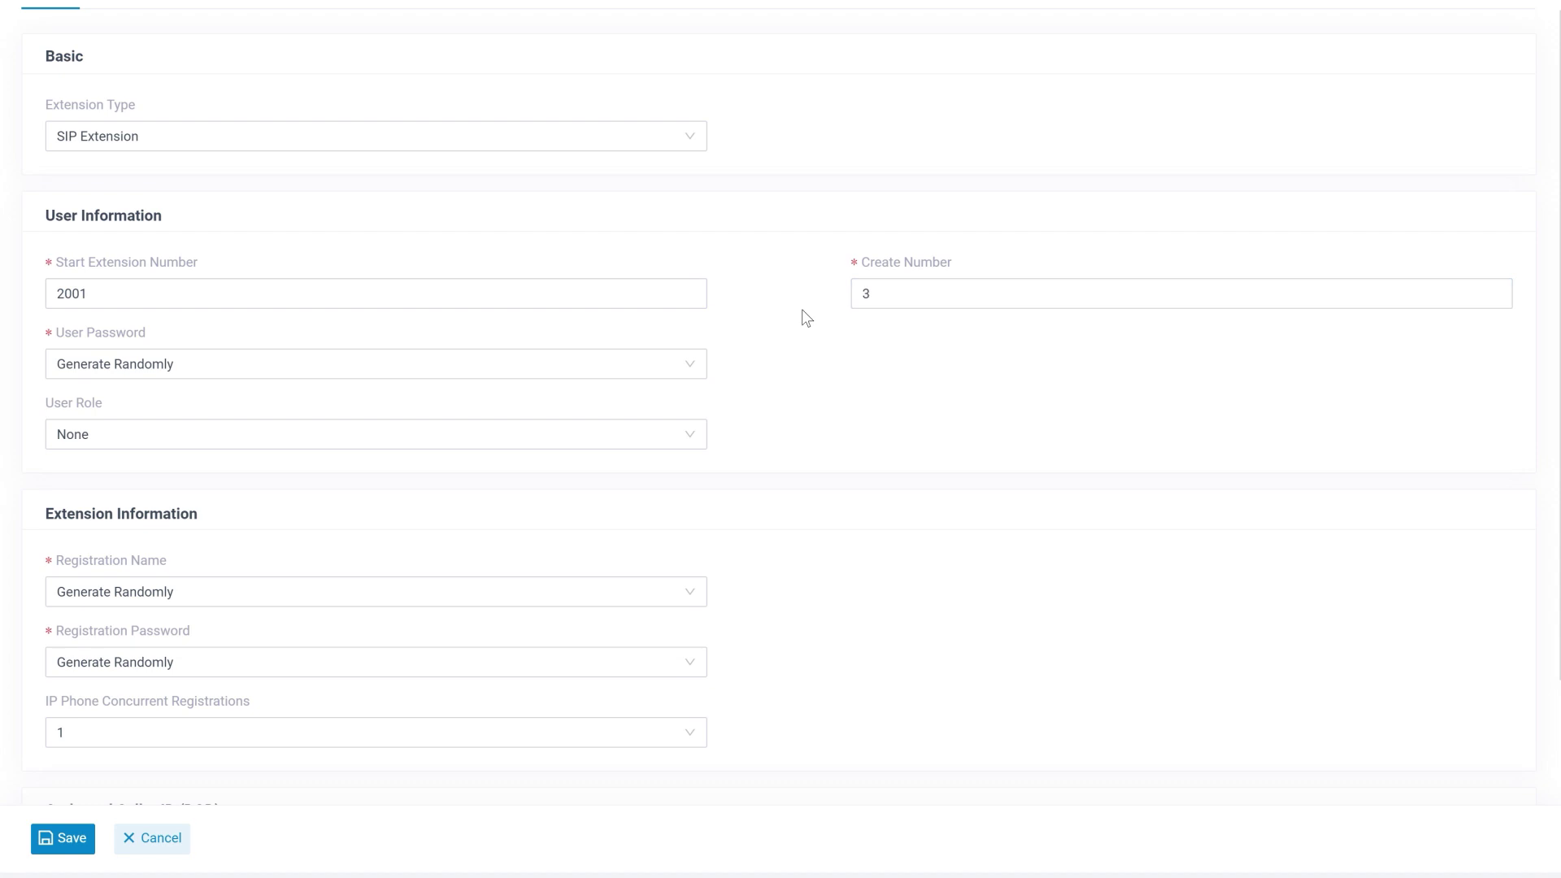
# Save the bulk extensions 2001–2003 and apply the configuration
pyautogui.scroll(-2, 802, 310)
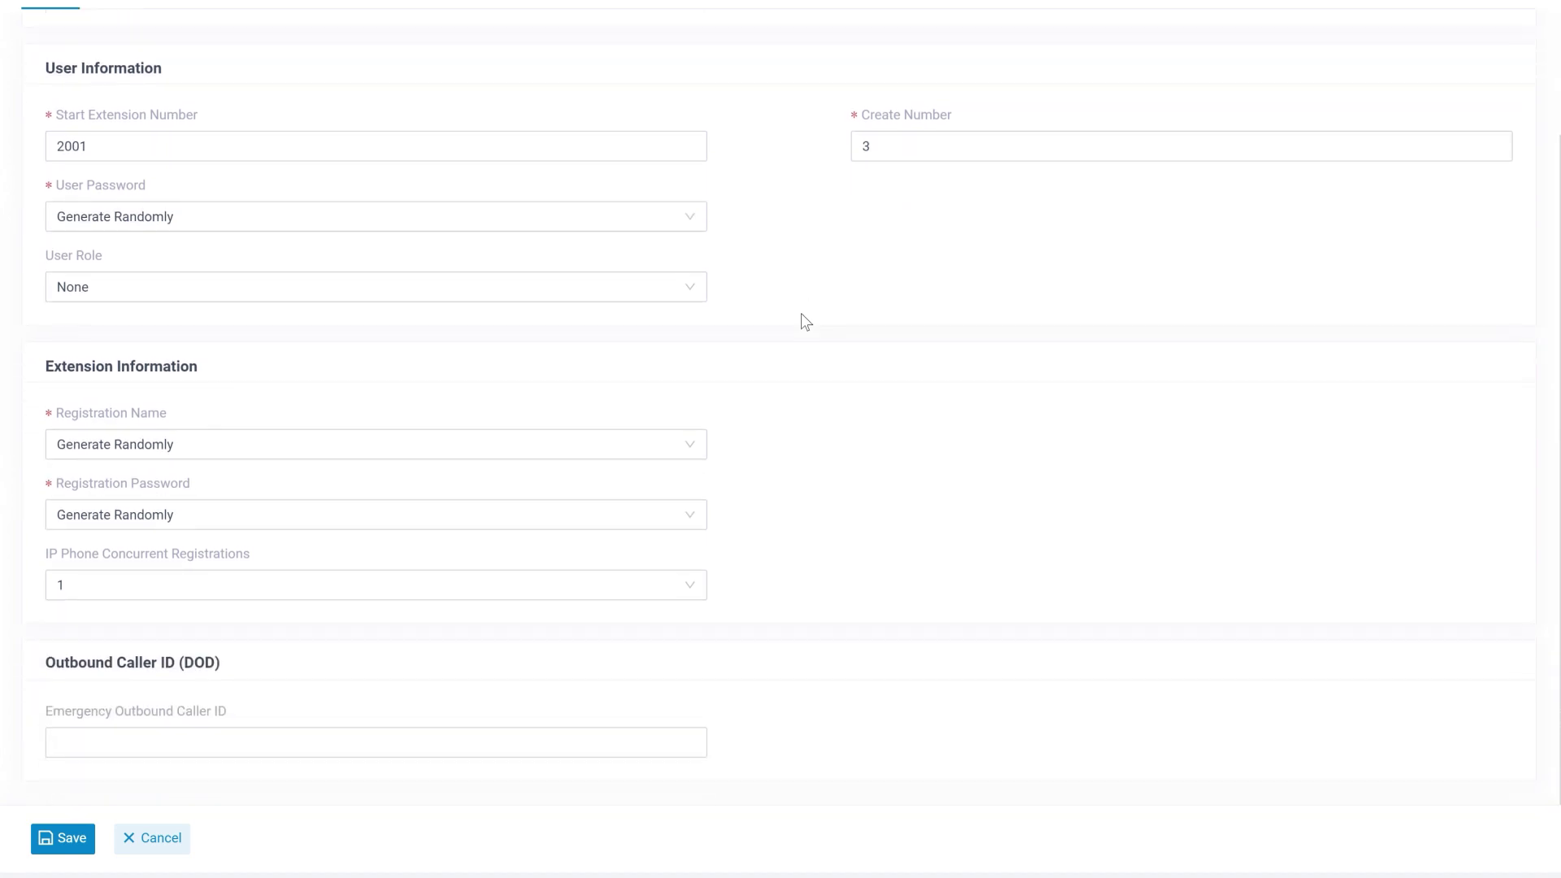
pyautogui.click(51, 841)
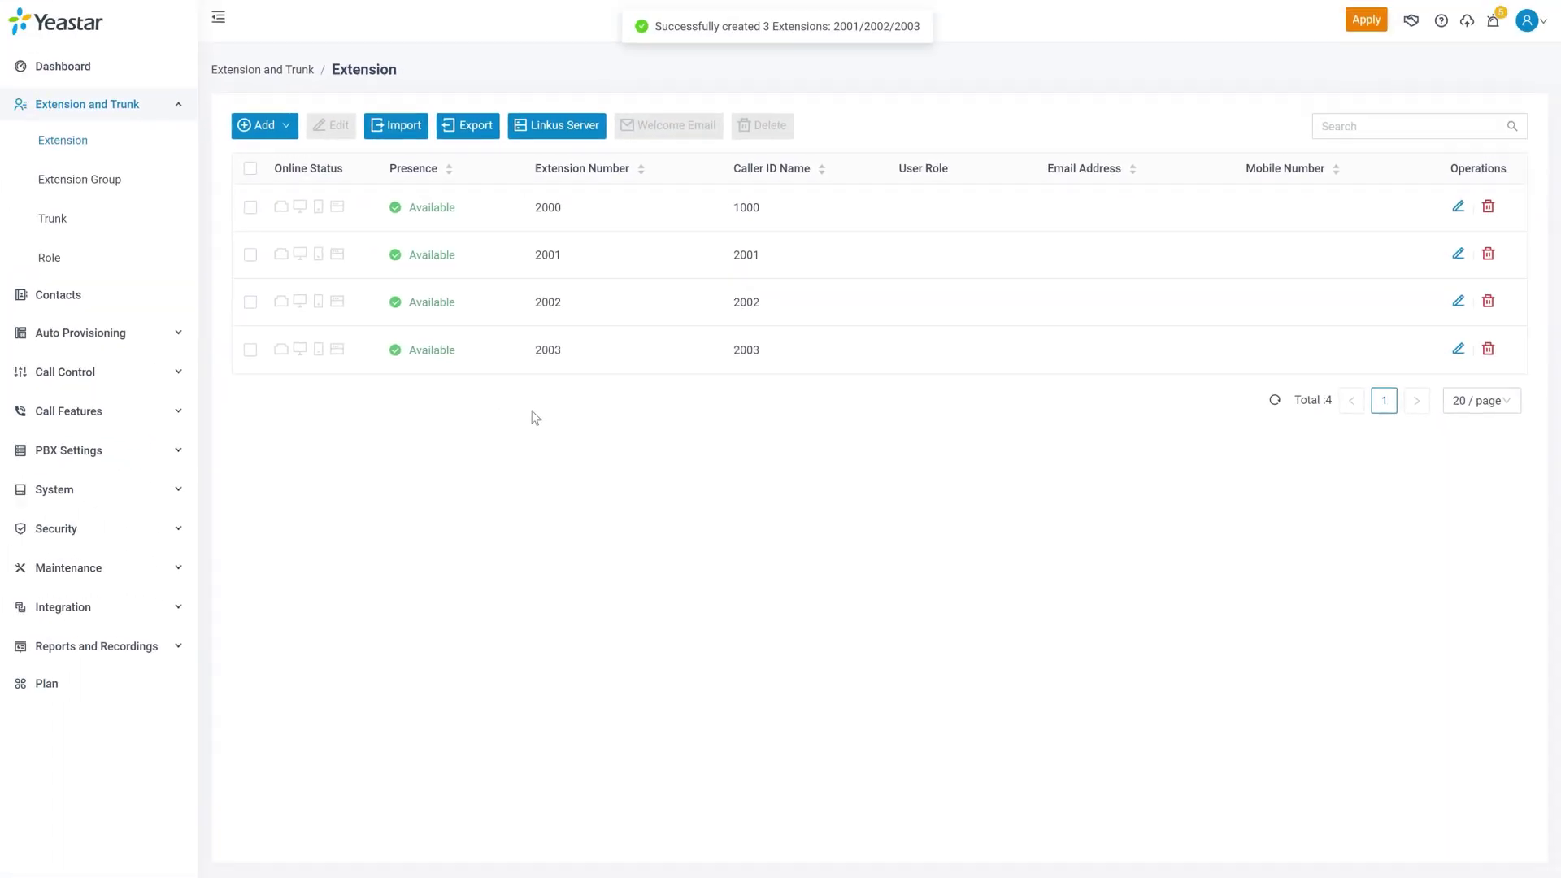
pyautogui.click(1349, 27)
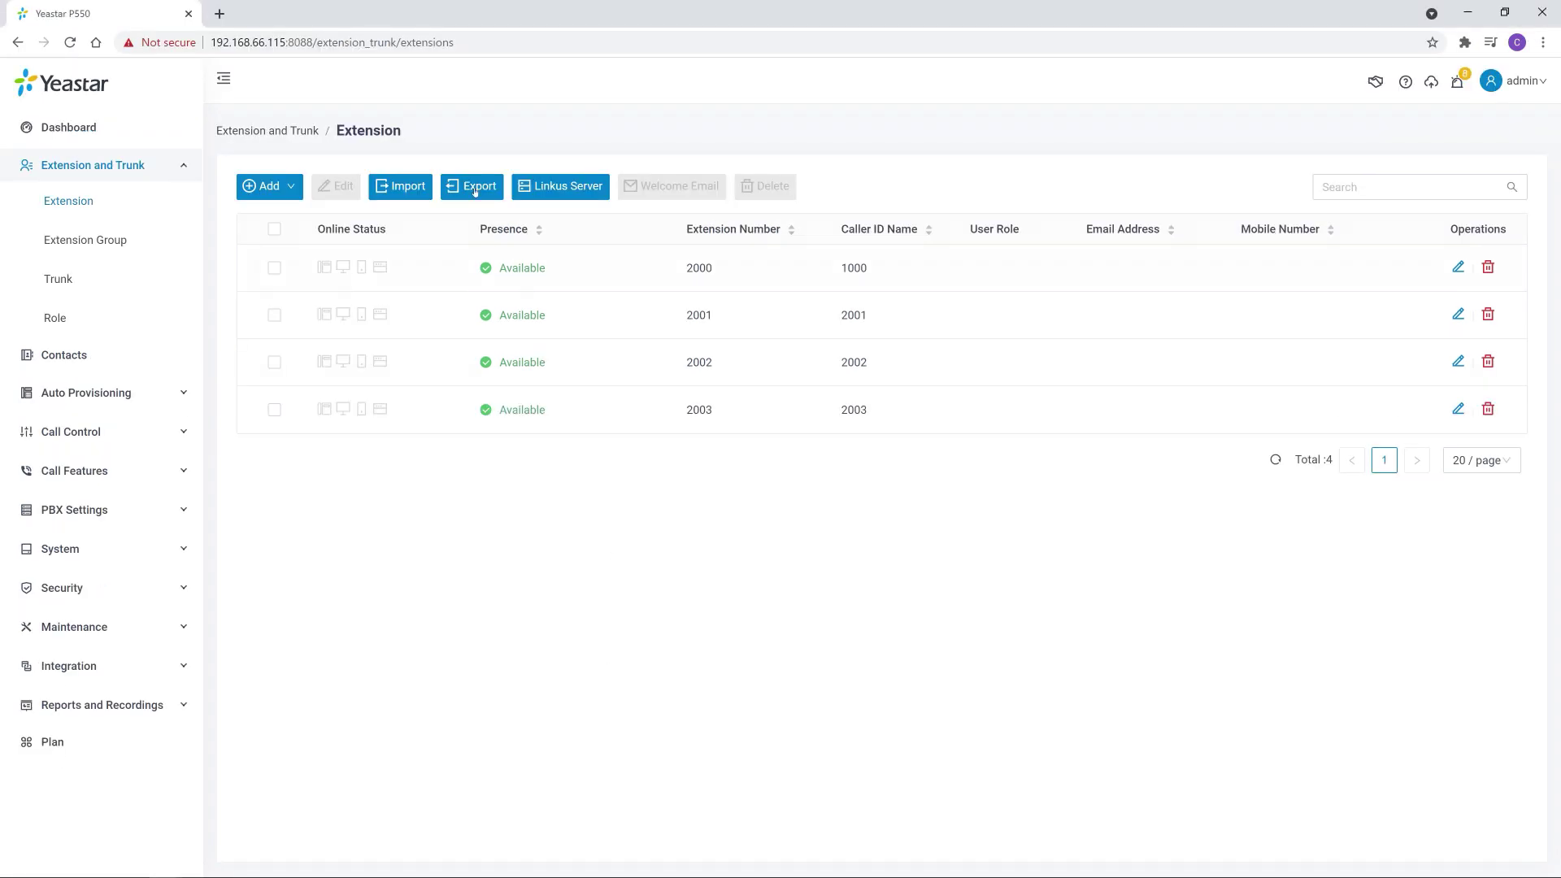
# Export the extension list to CSV, open it in Excel and clear rows 2–5
pyautogui.click(476, 188)
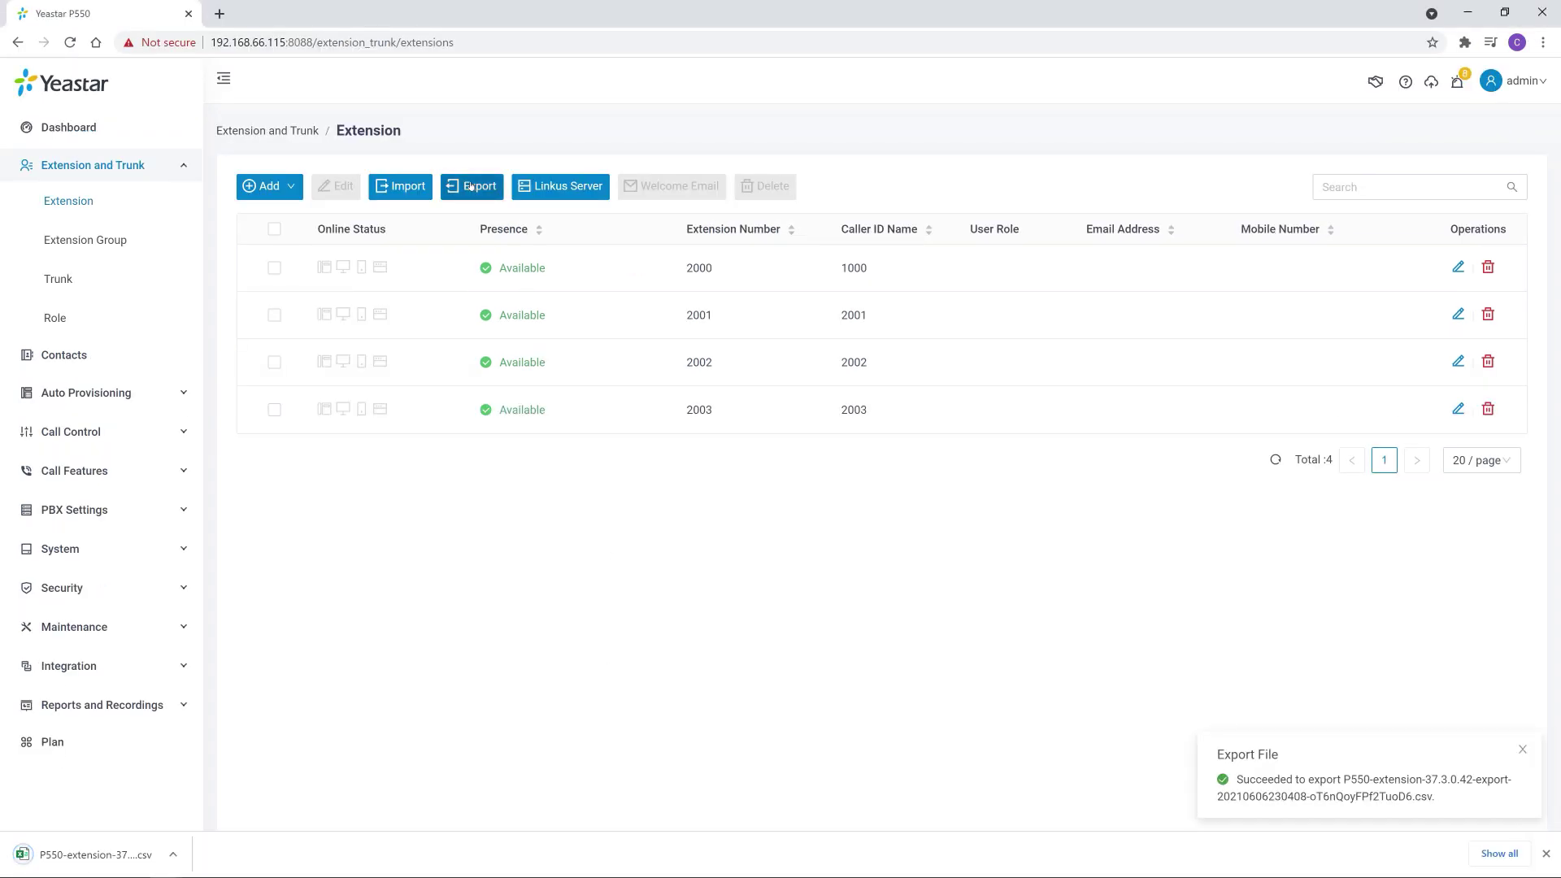
pyautogui.click(98, 855)
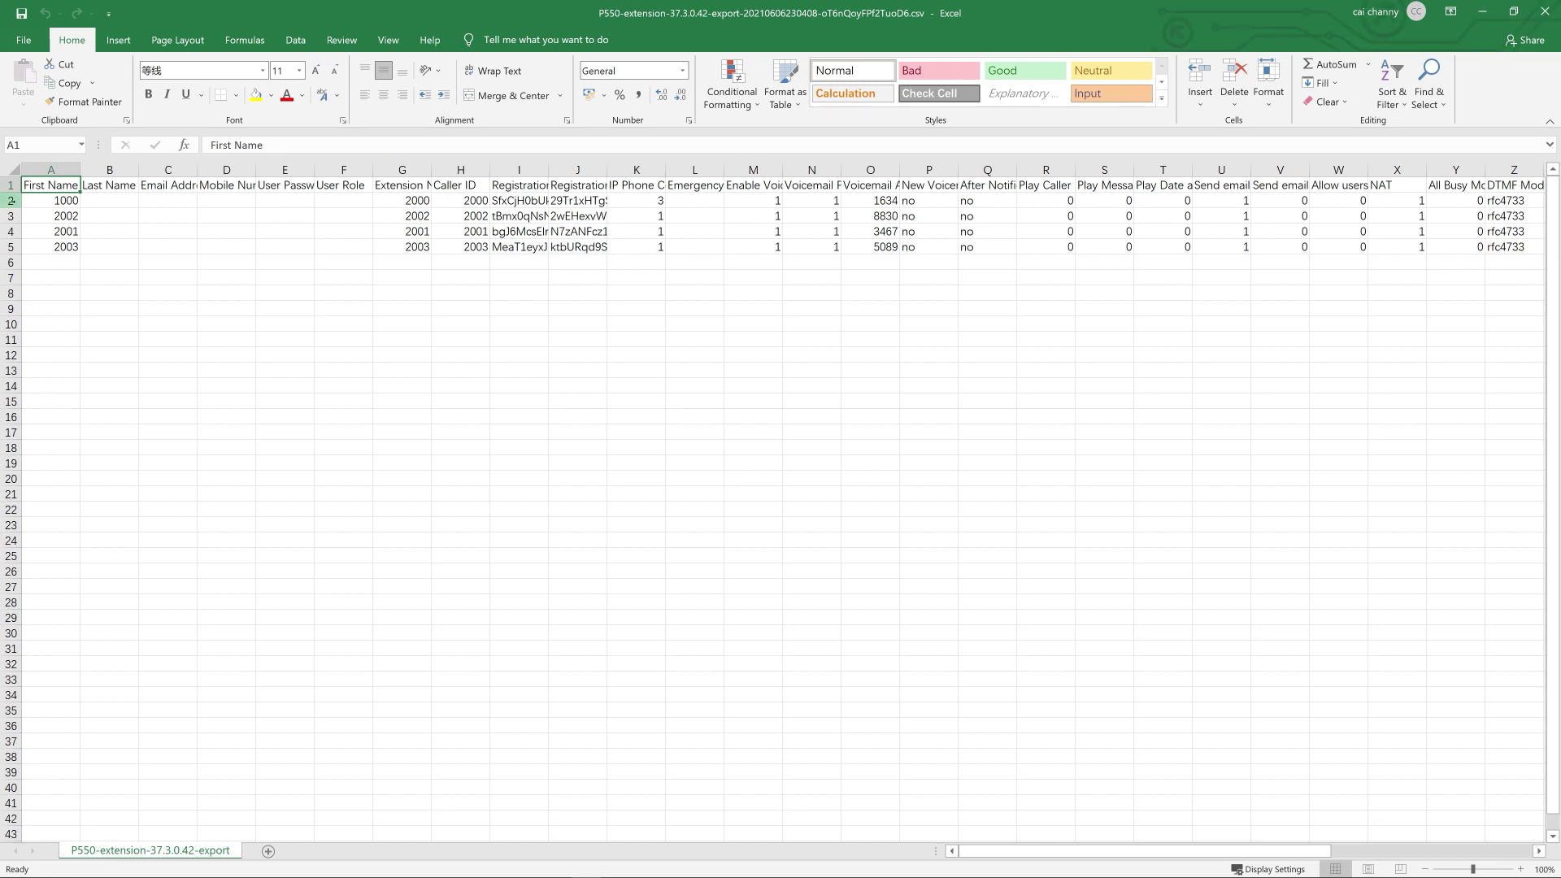
pyautogui.moveTo(11, 200); pyautogui.dragTo(10, 244)
pyautogui.press('Delete')
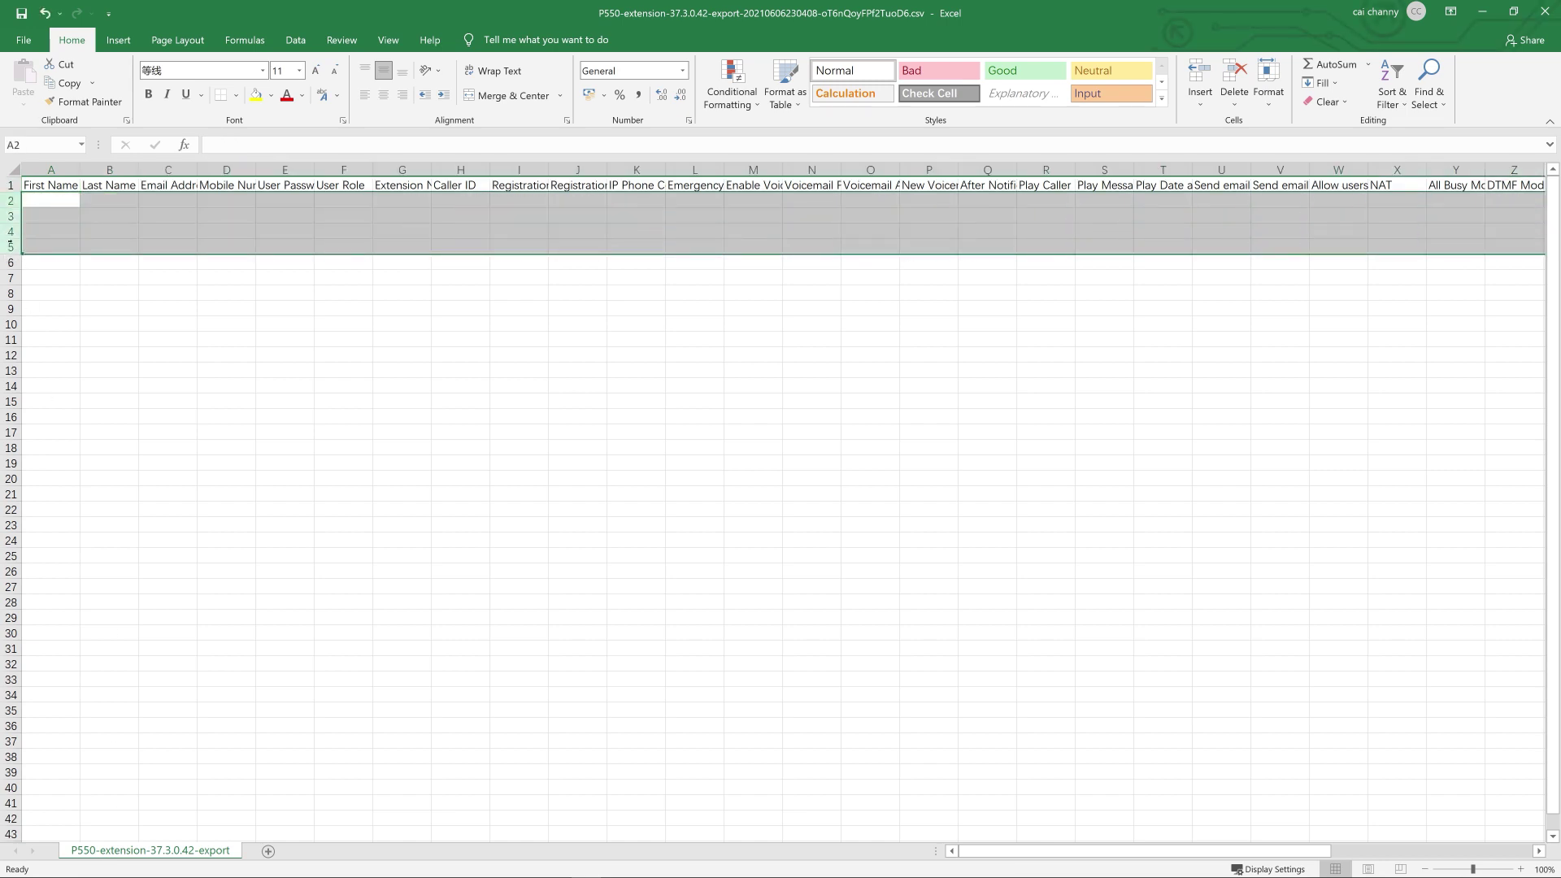
# Enter extension numbers 1000 and 1001 in cells G2 and G3
pyautogui.click(424, 197)
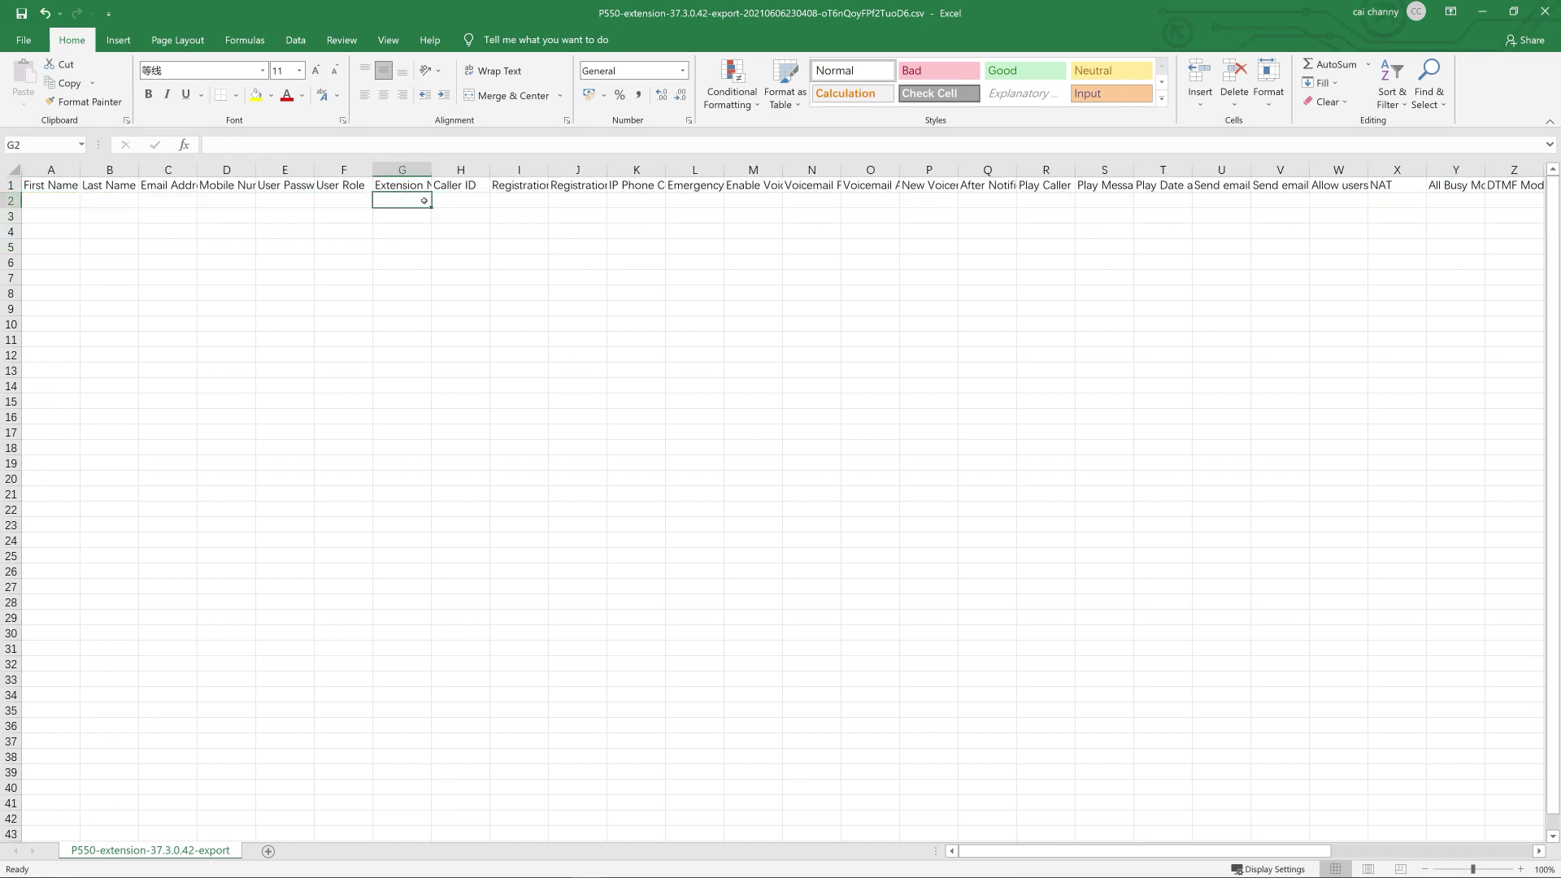
pyautogui.write('1000')
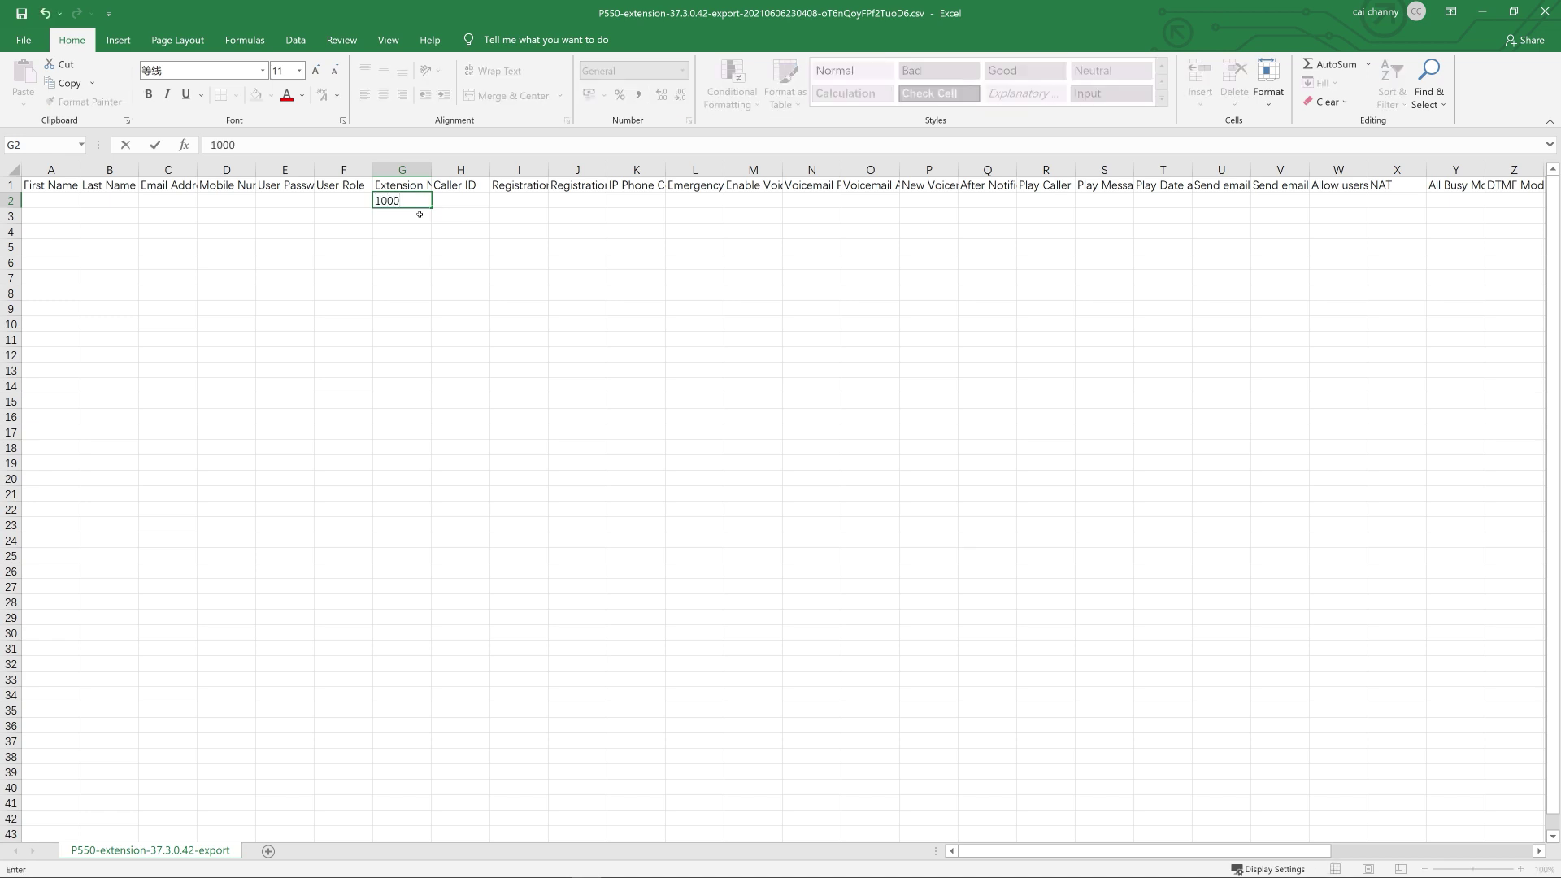
pyautogui.press('Return')
pyautogui.write('1001')
pyautogui.click(474, 296)
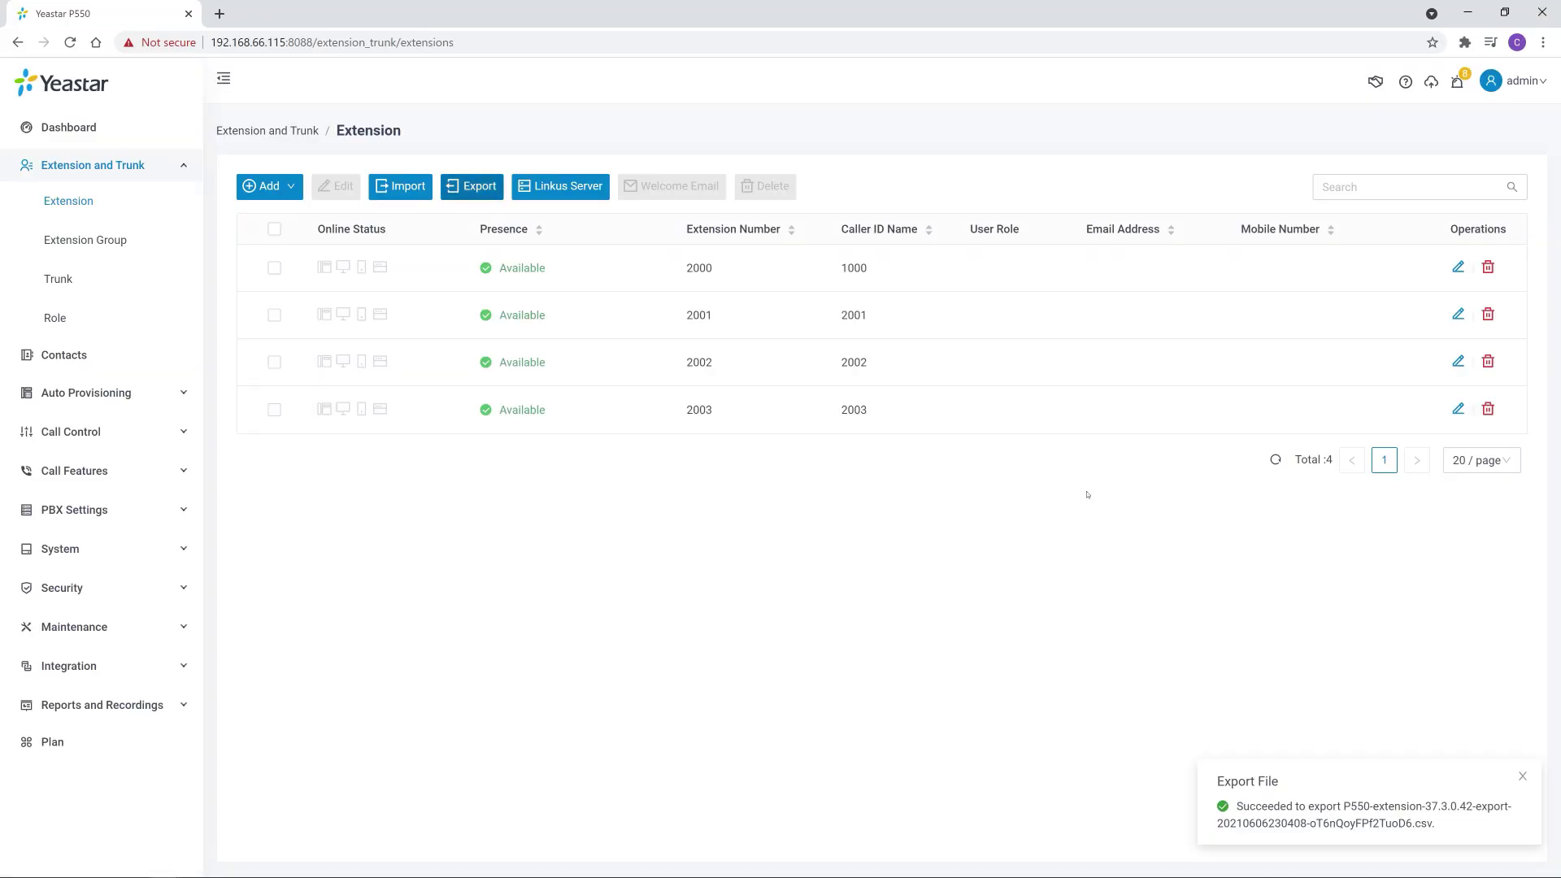
# Import the edited CSV with extensions 1000 and 1001, then apply the changes
pyautogui.click(402, 186)
pyautogui.click(933, 488)
pyautogui.click(275, 135)
pyautogui.click(644, 409)
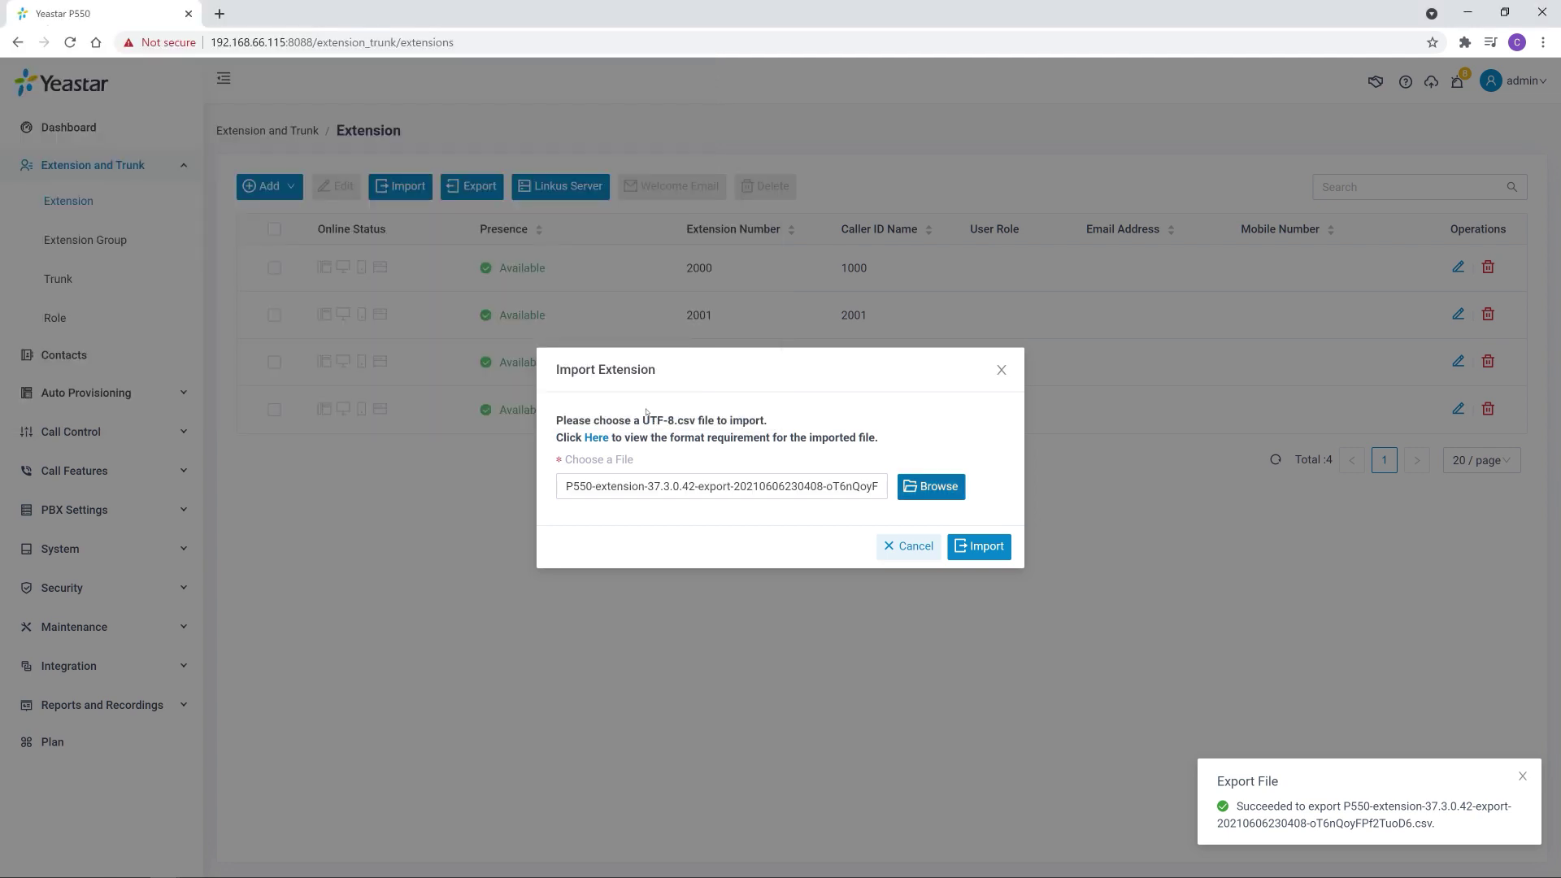
pyautogui.click(981, 548)
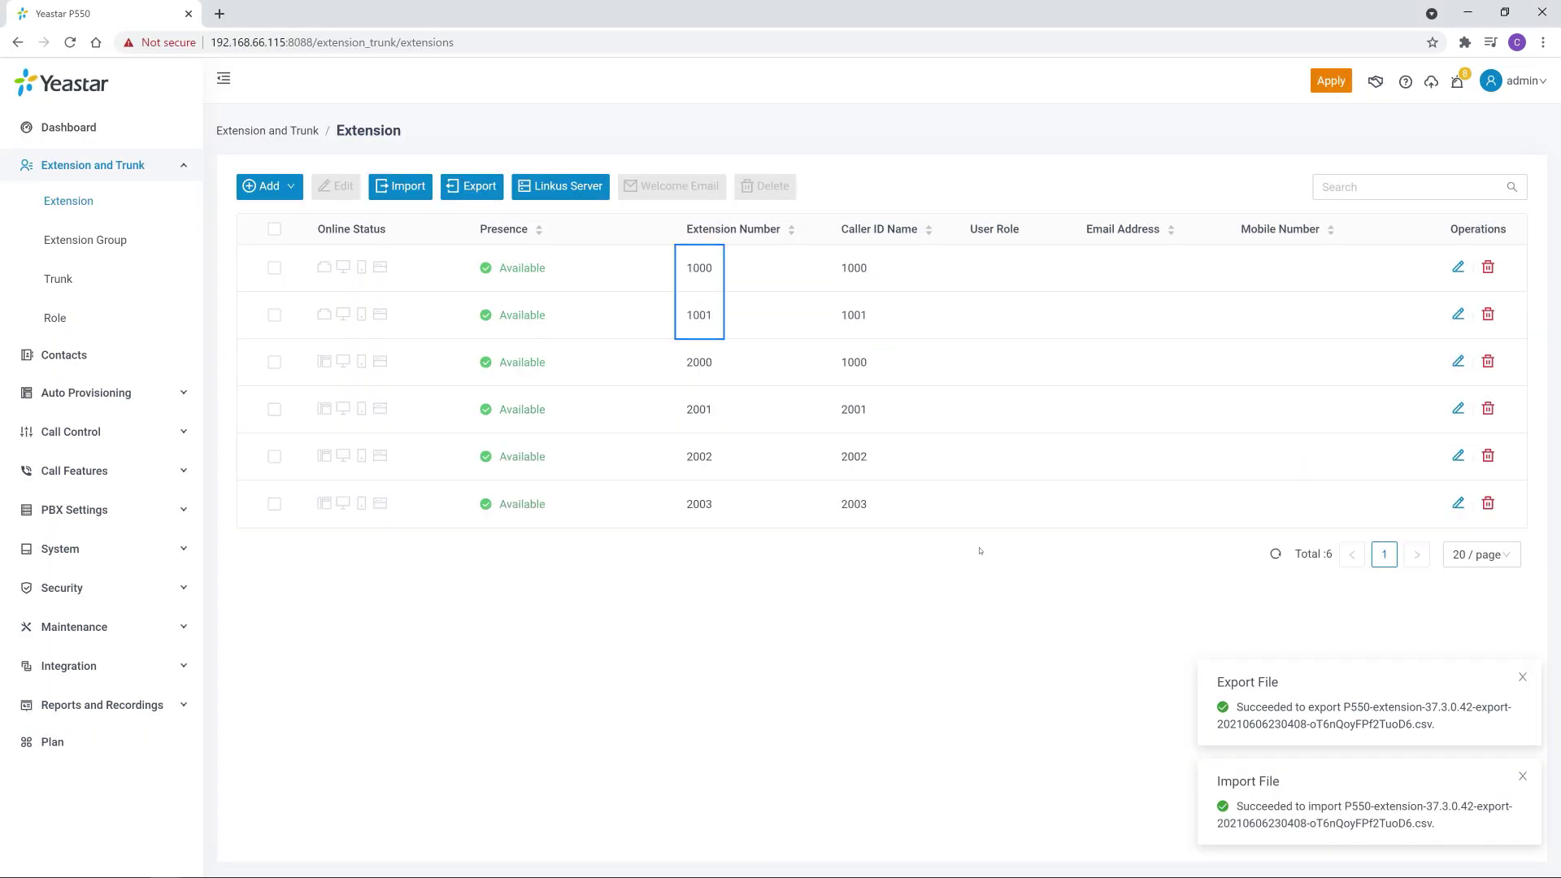
pyautogui.click(1313, 80)
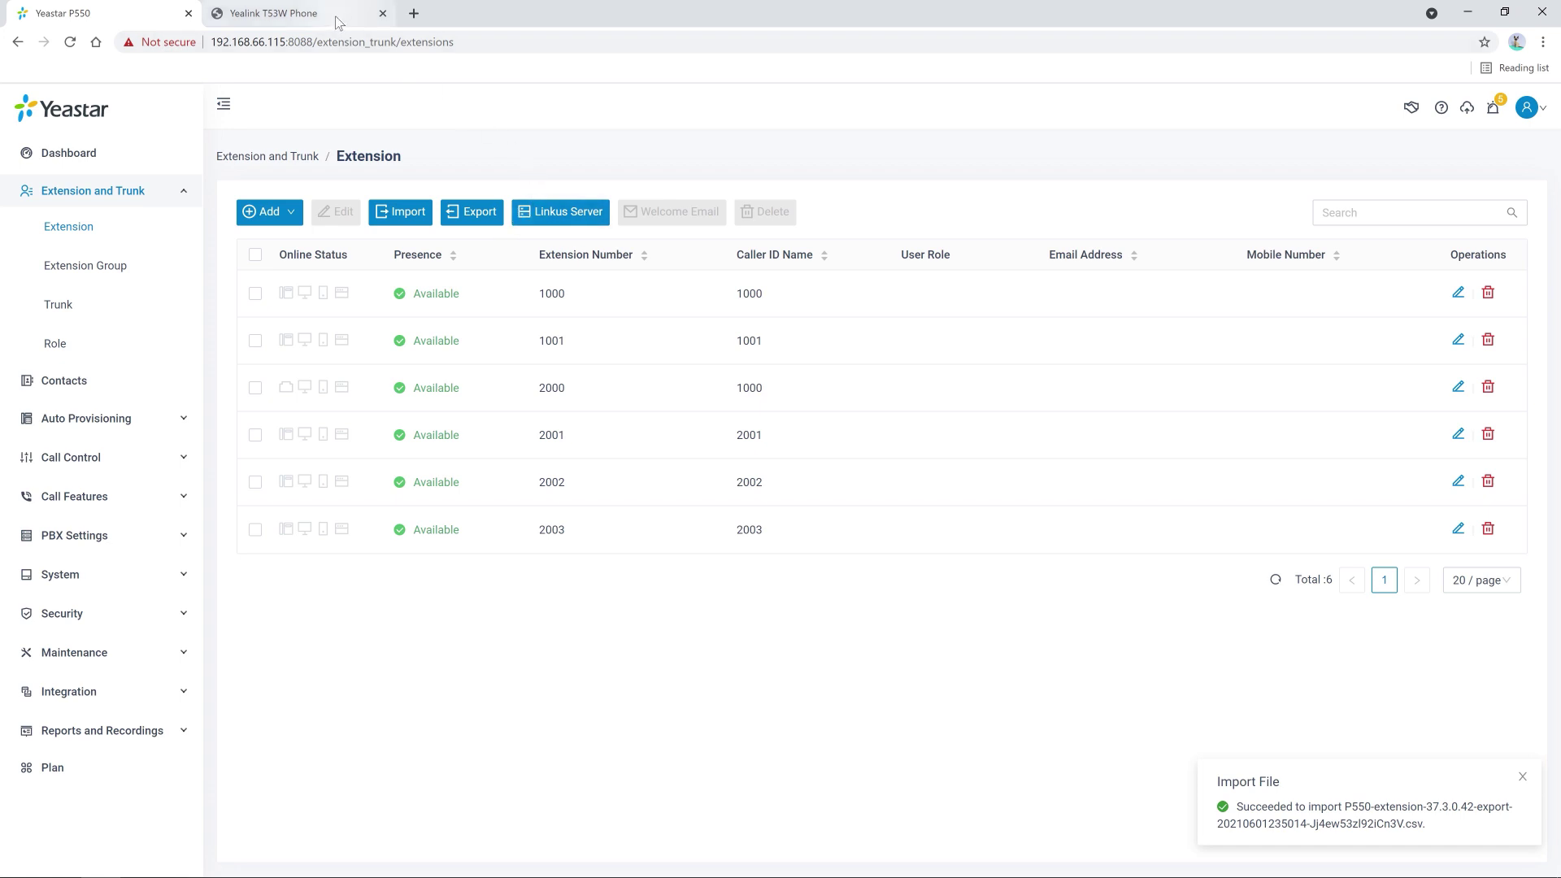
pyautogui.click(337, 18)
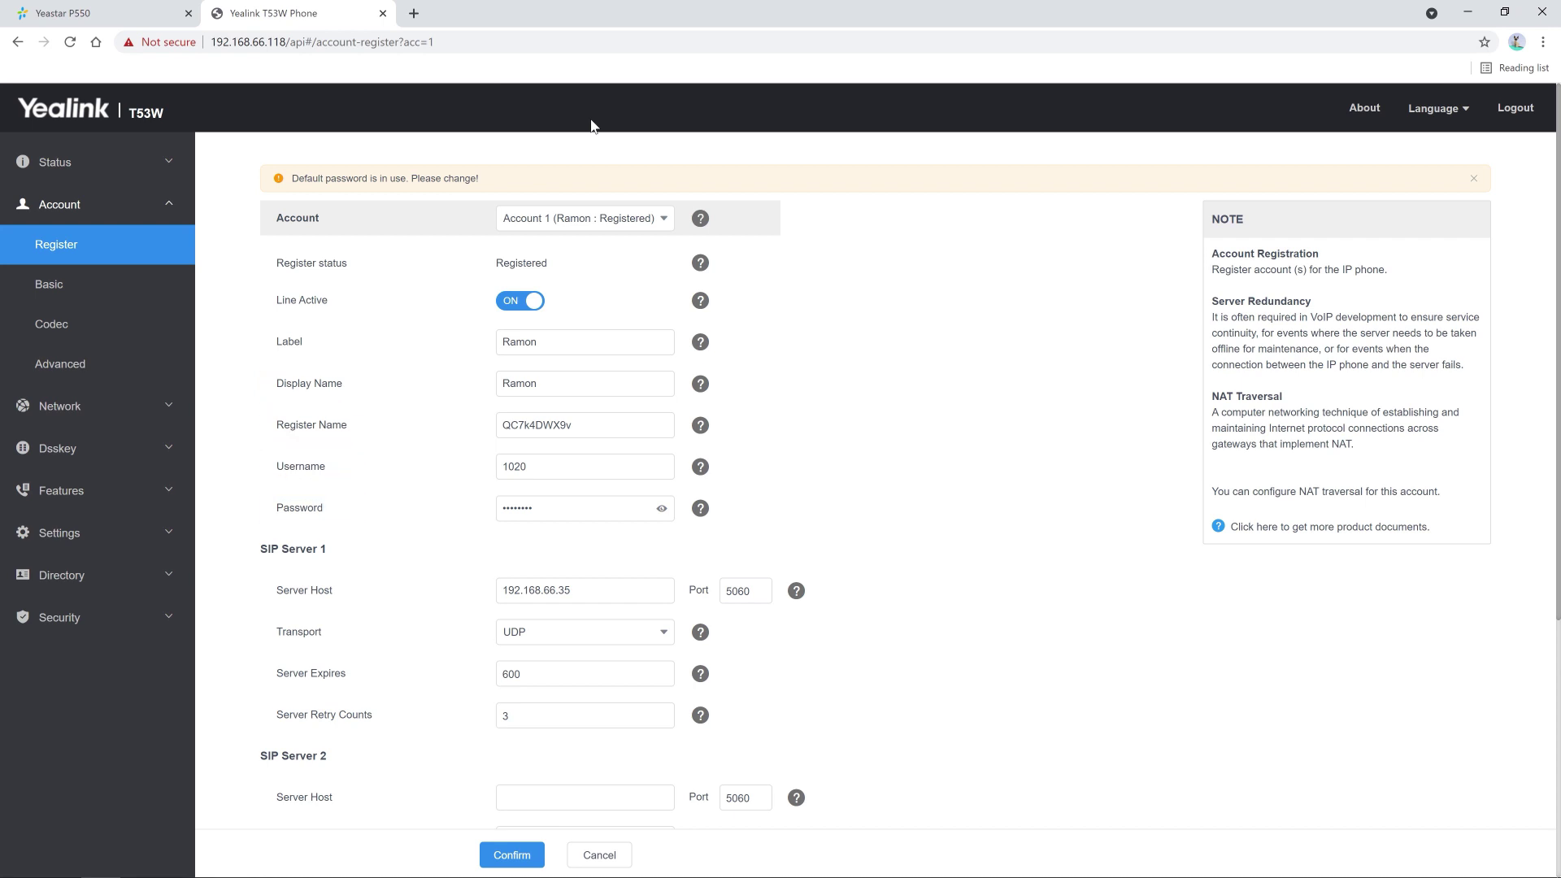
pyautogui.click(82, 16)
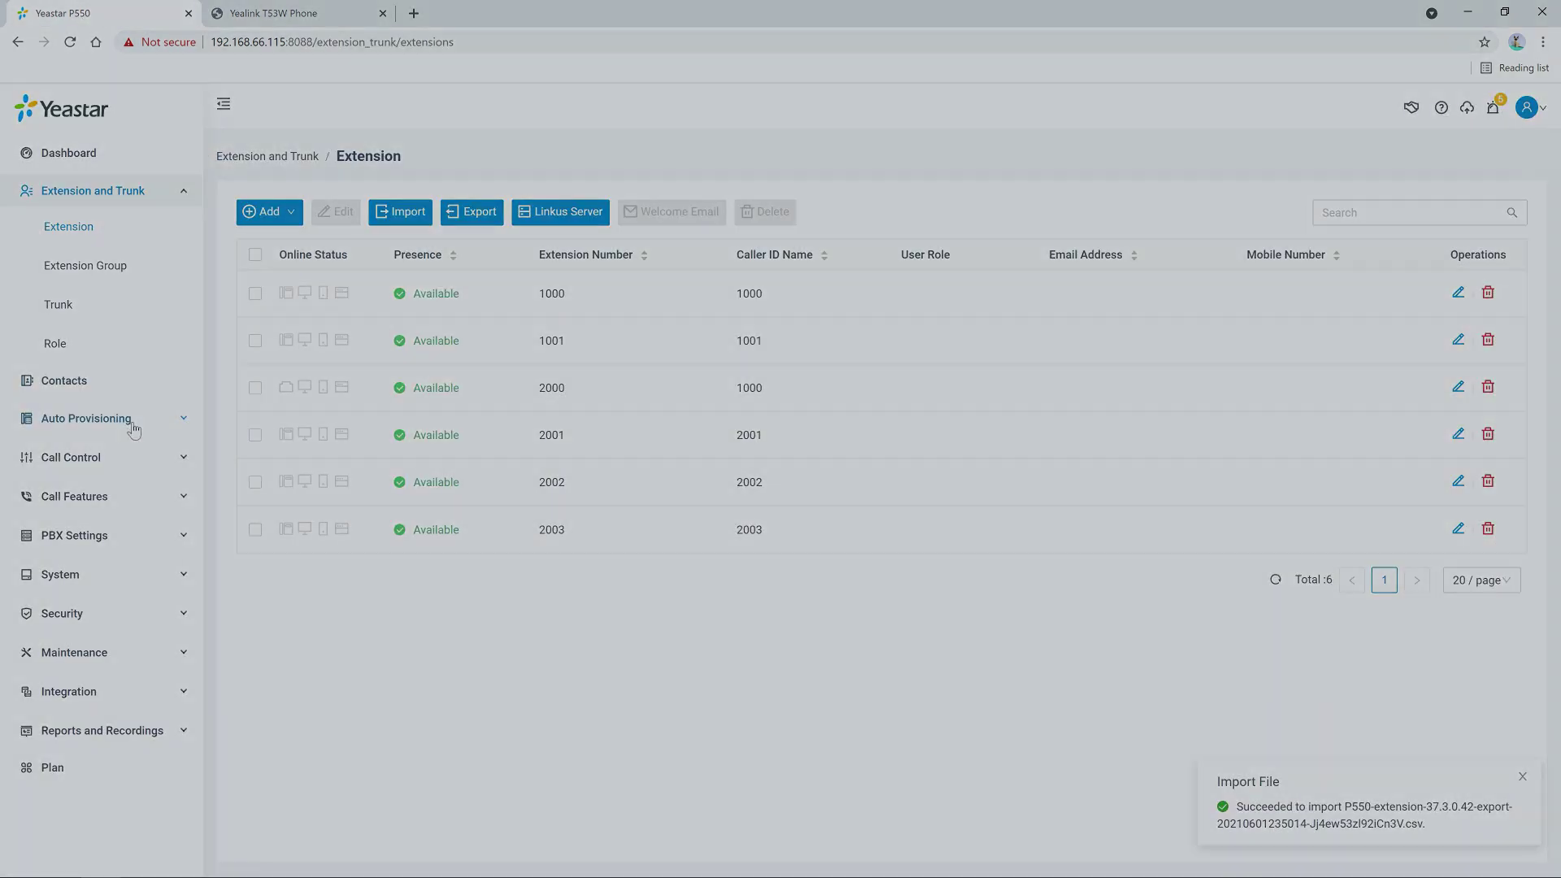
# Browse the Resource Repository's 32 default phone templates, including Yealink T5 for the T53W
pyautogui.click(129, 418)
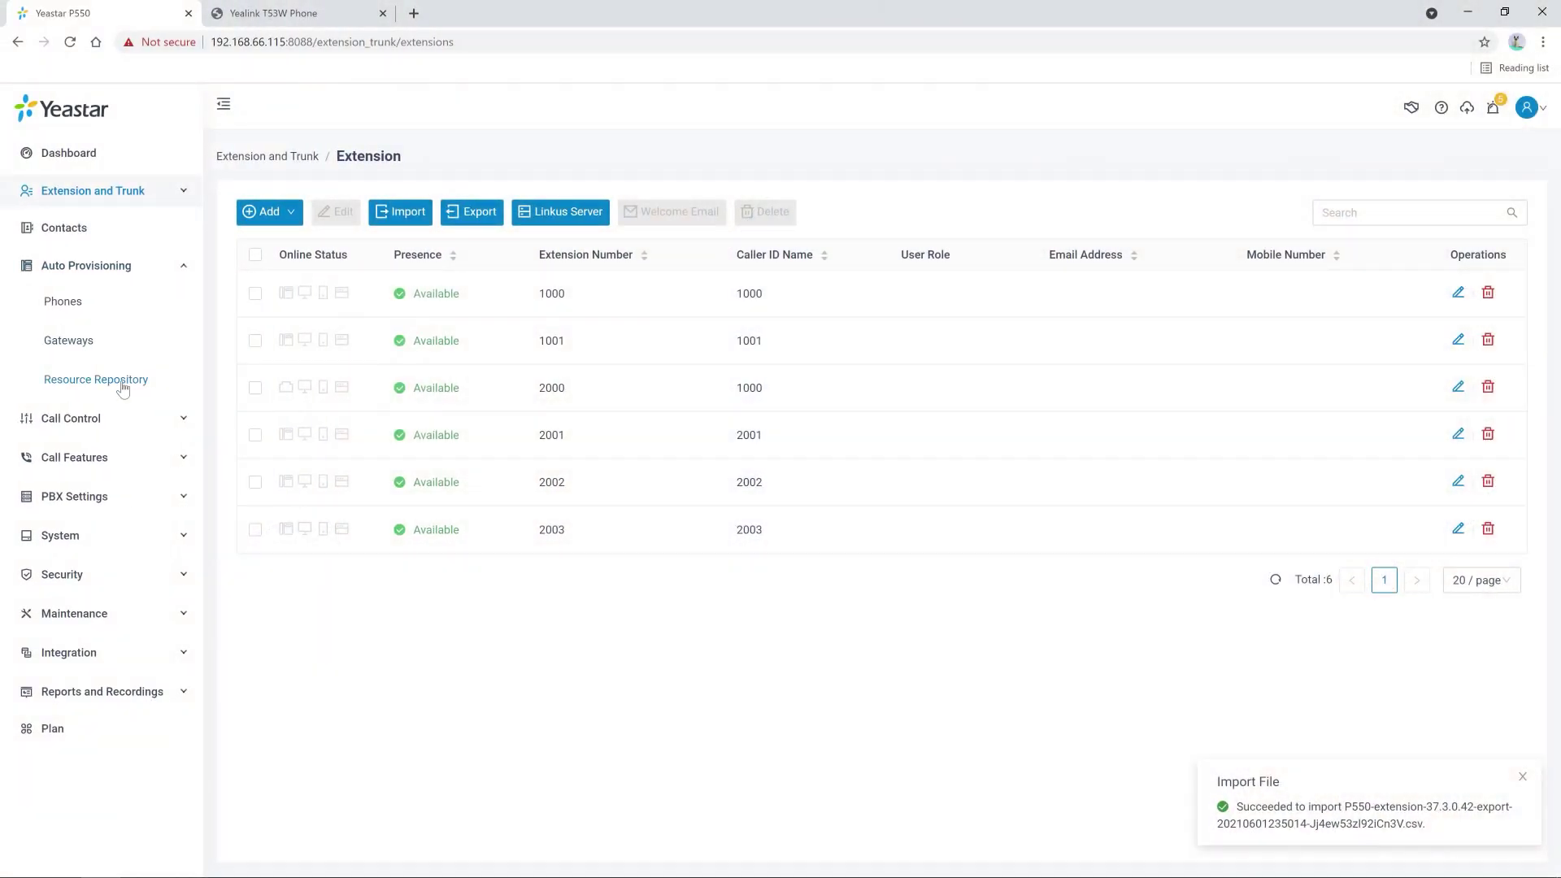
pyautogui.click(122, 380)
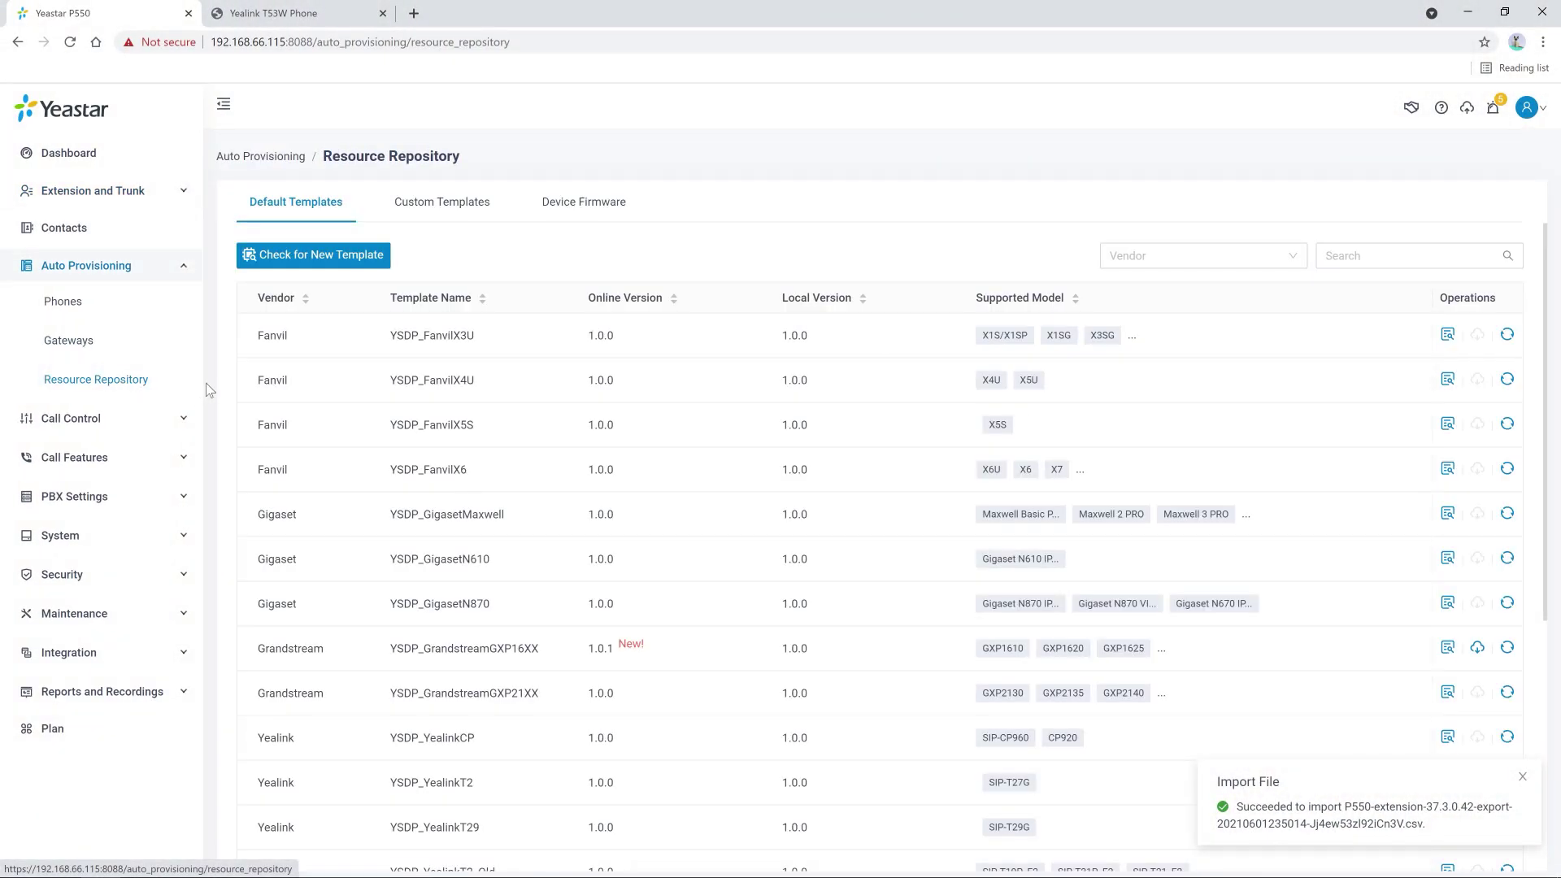
pyautogui.scroll(-2, 1531, 624)
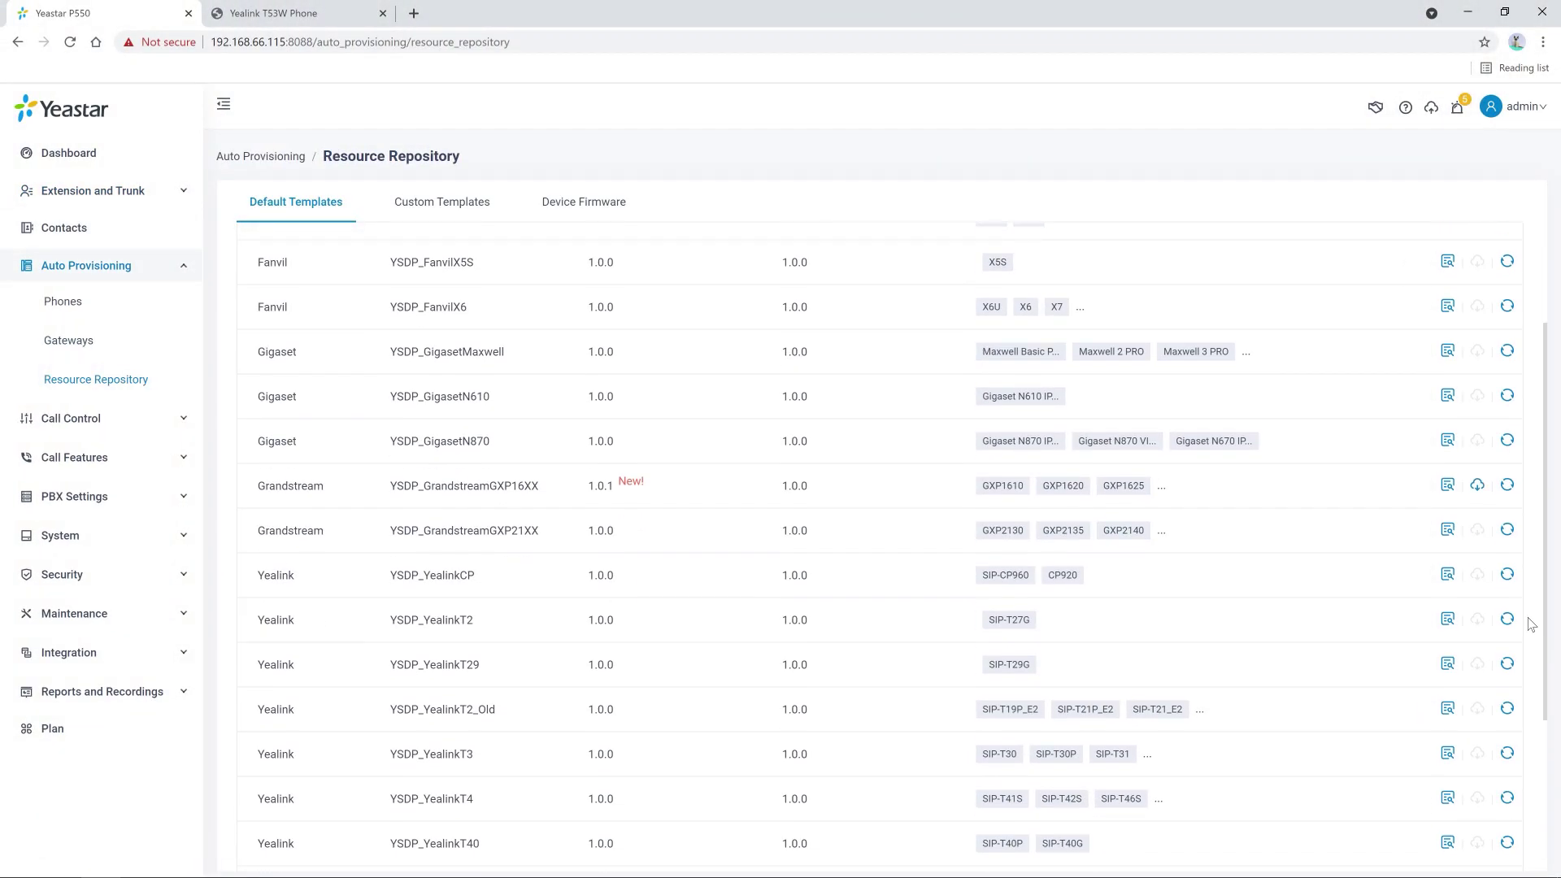
pyautogui.scroll(-1, 1532, 623)
pyautogui.scroll(-1, 1531, 623)
pyautogui.scroll(-1, 1531, 624)
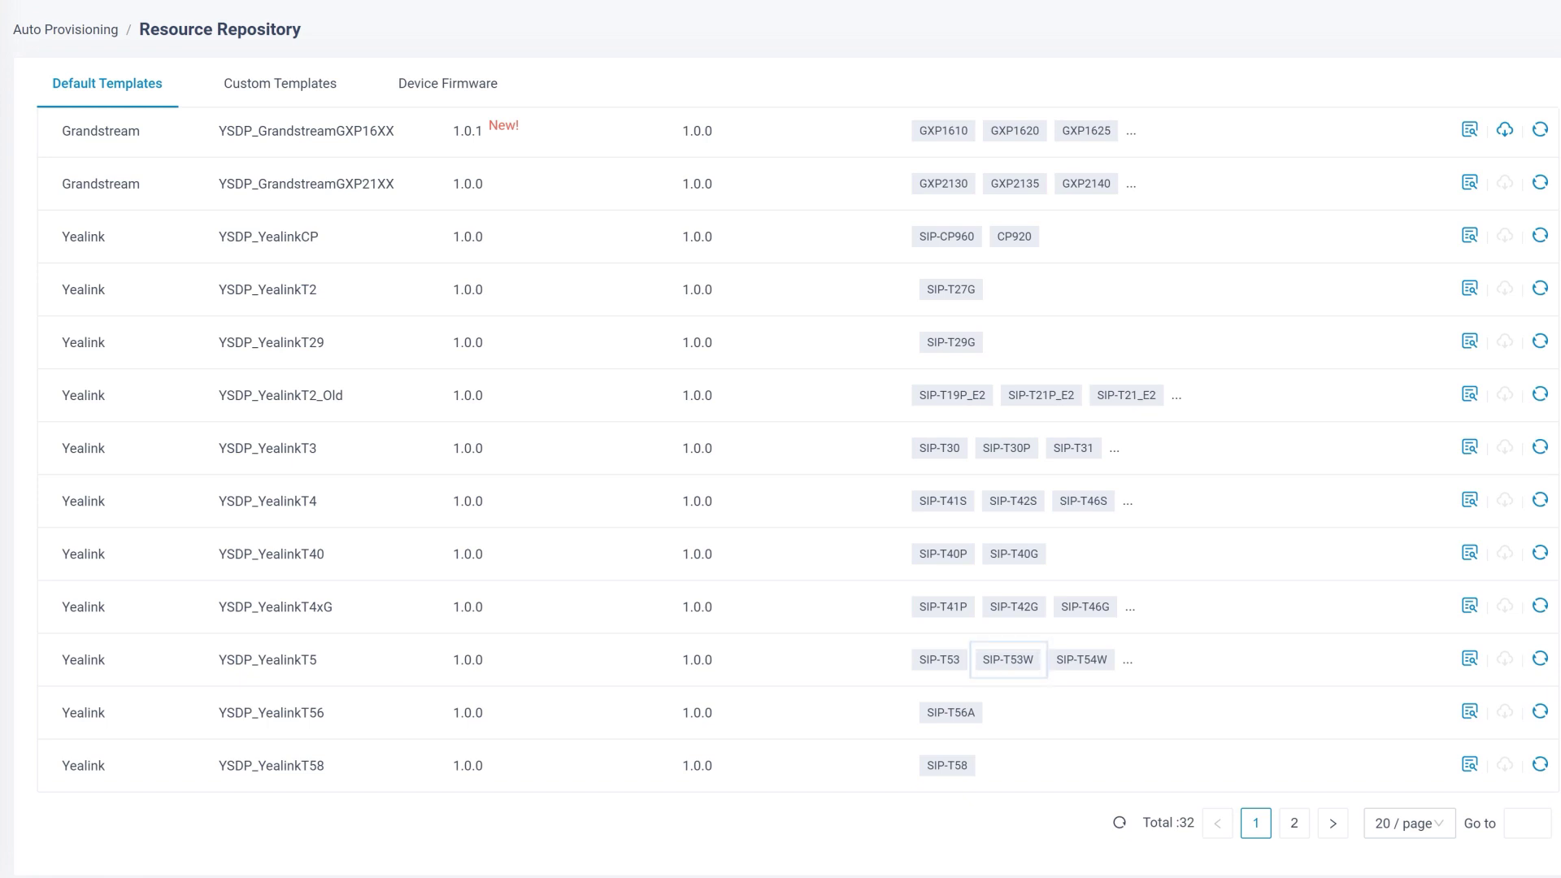
pyautogui.scroll(6, 781, 488)
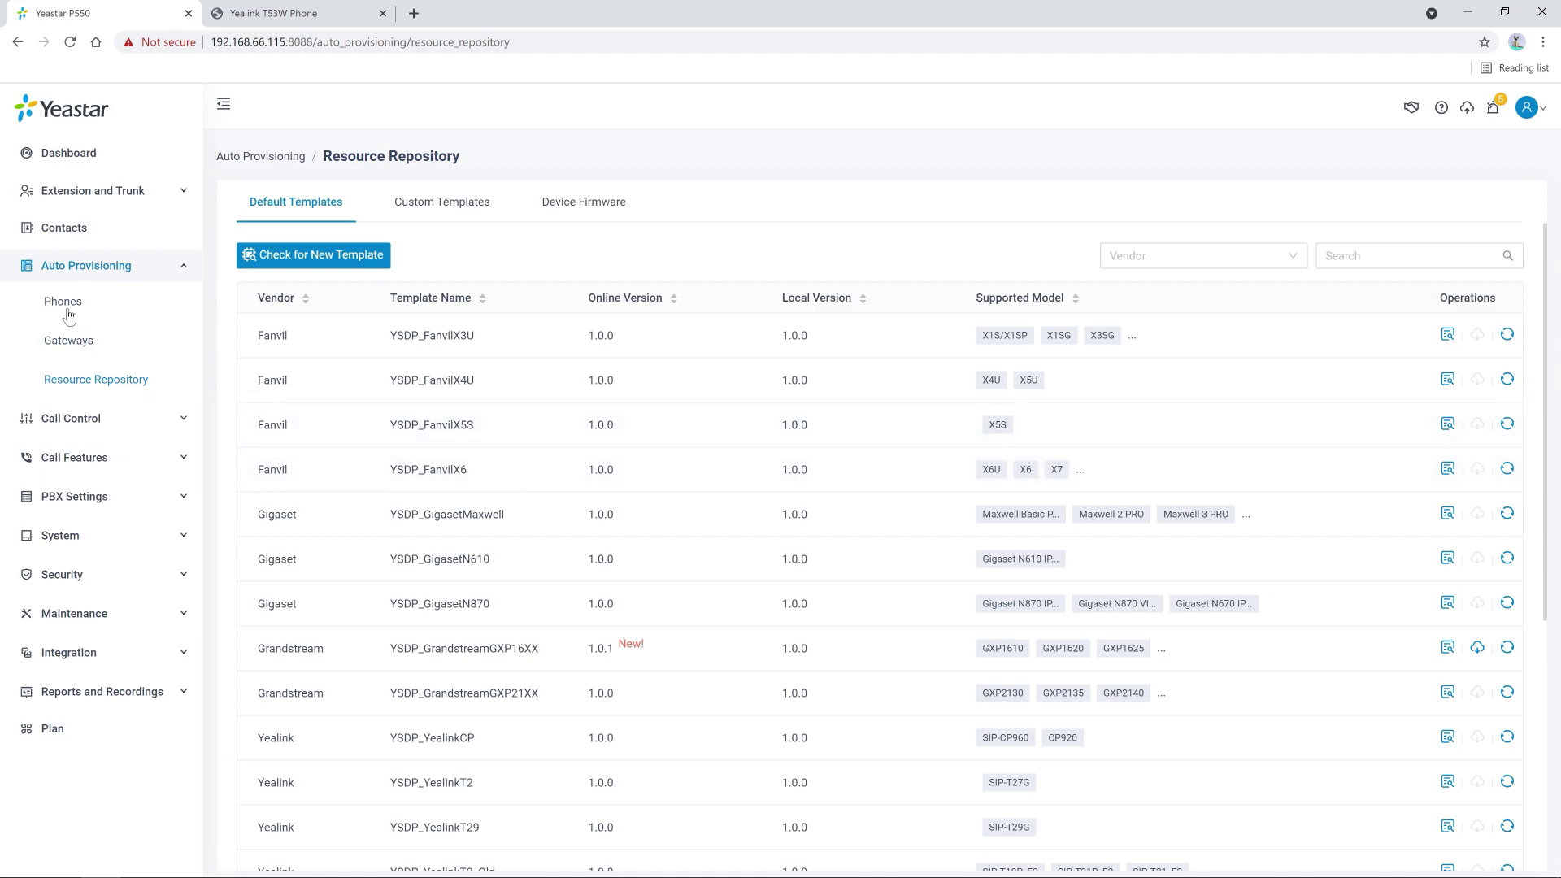
# Assign extension 1000 to the Yealink SIP-T53W in the Phones list and save
pyautogui.click(65, 307)
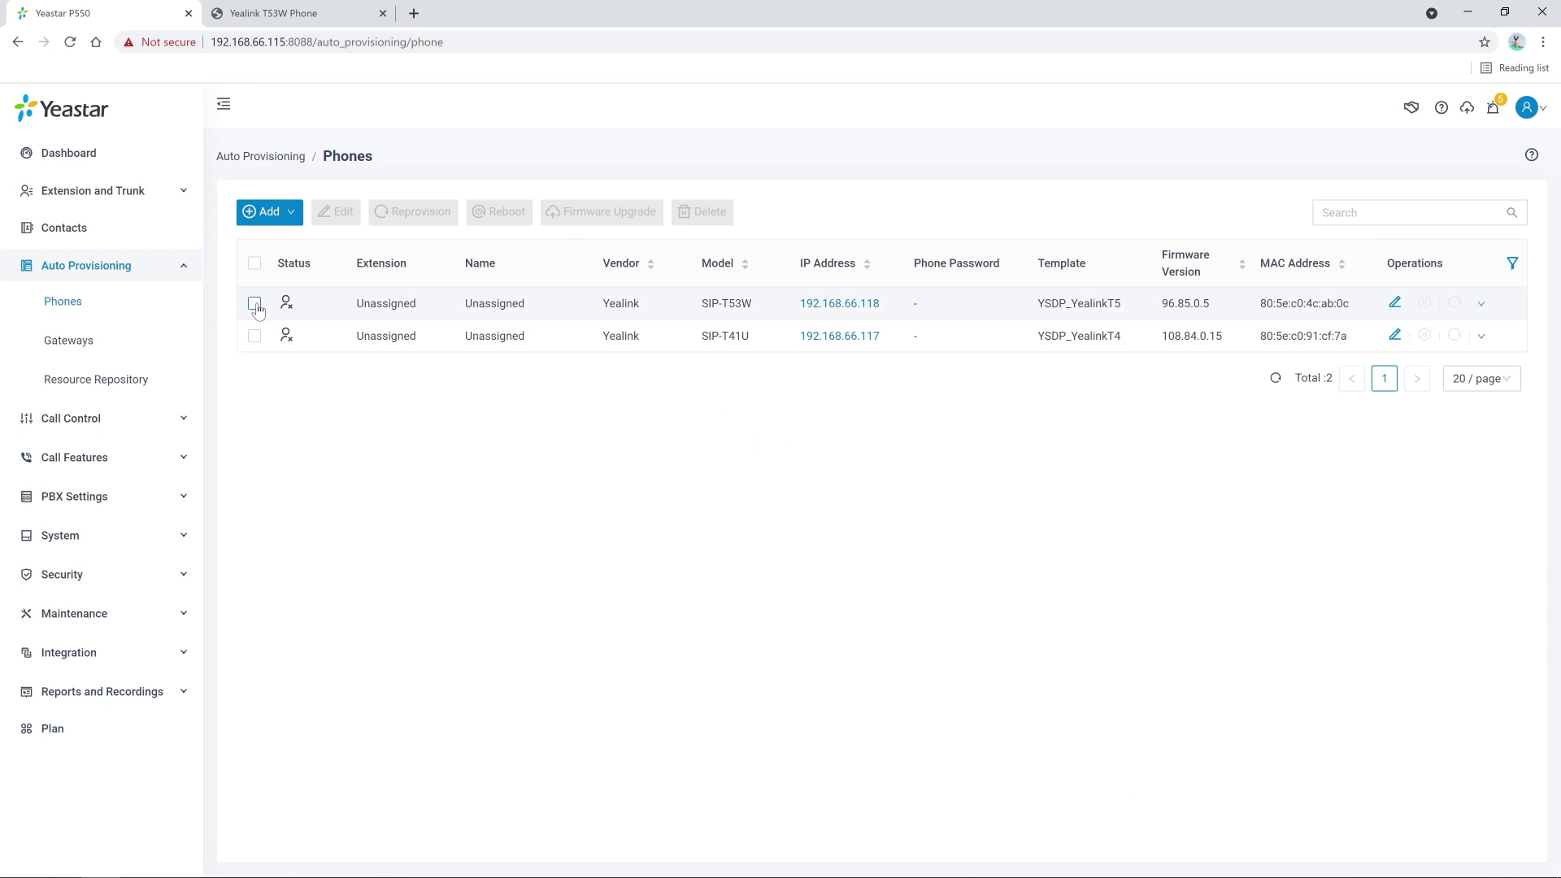
pyautogui.click(255, 305)
pyautogui.click(329, 215)
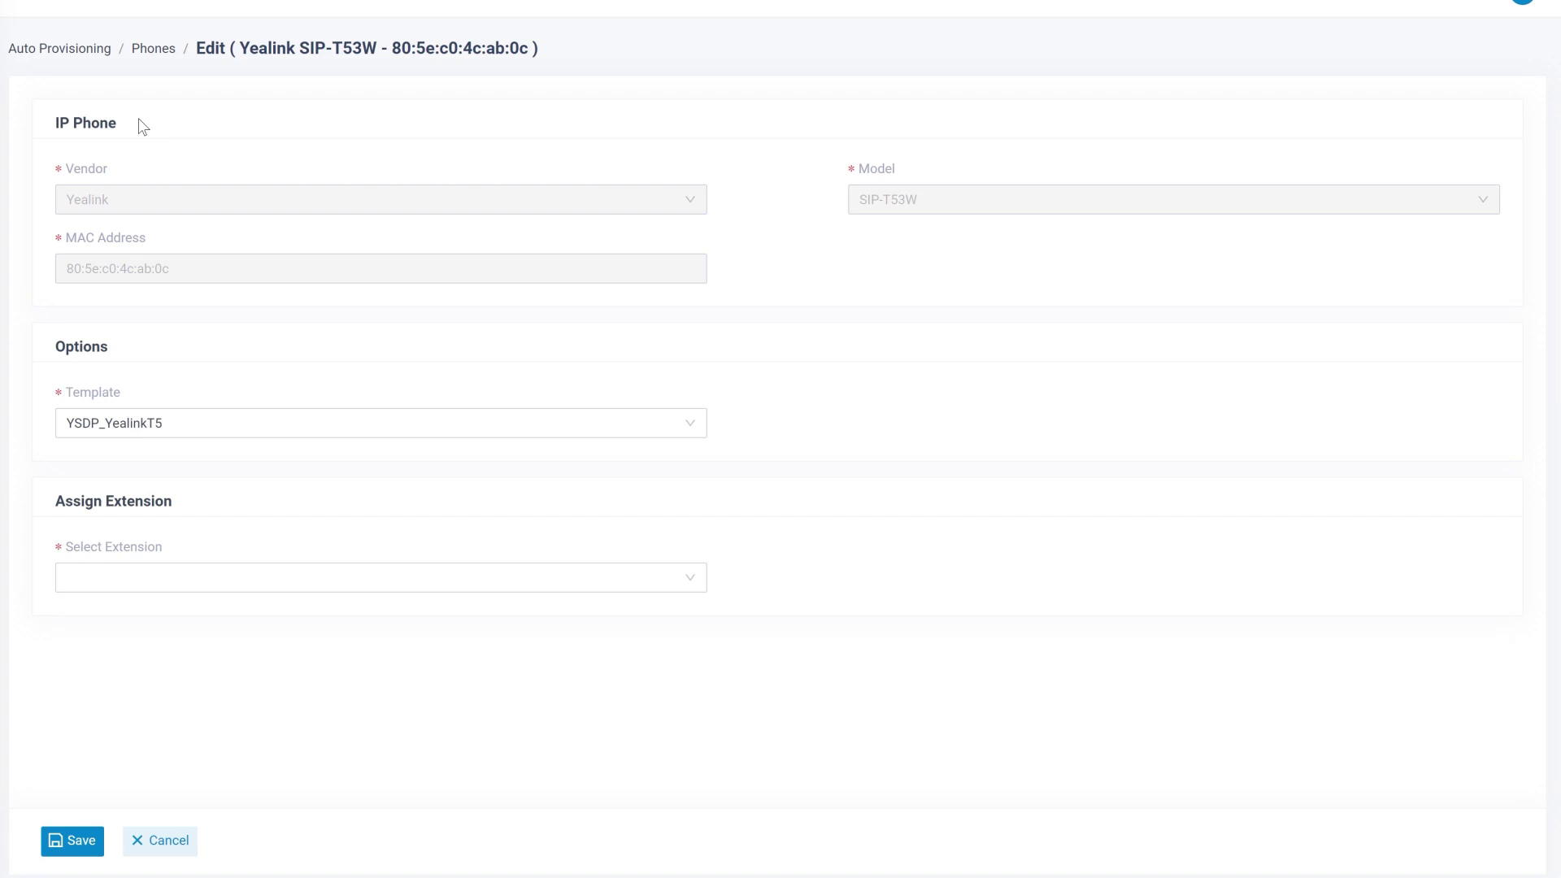
pyautogui.click(197, 587)
pyautogui.click(117, 618)
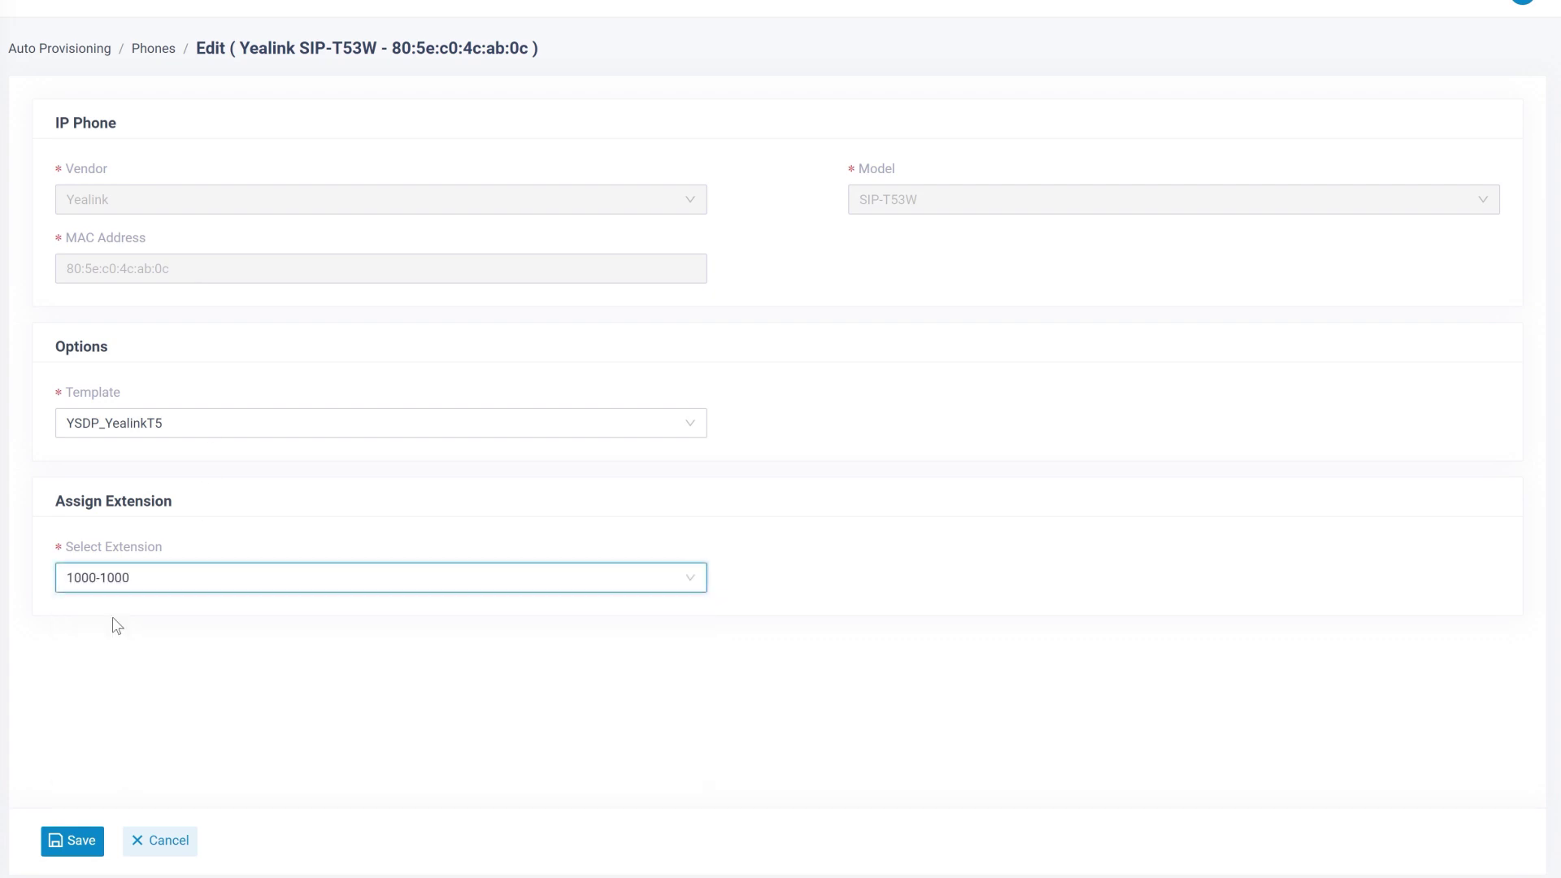
pyautogui.click(80, 847)
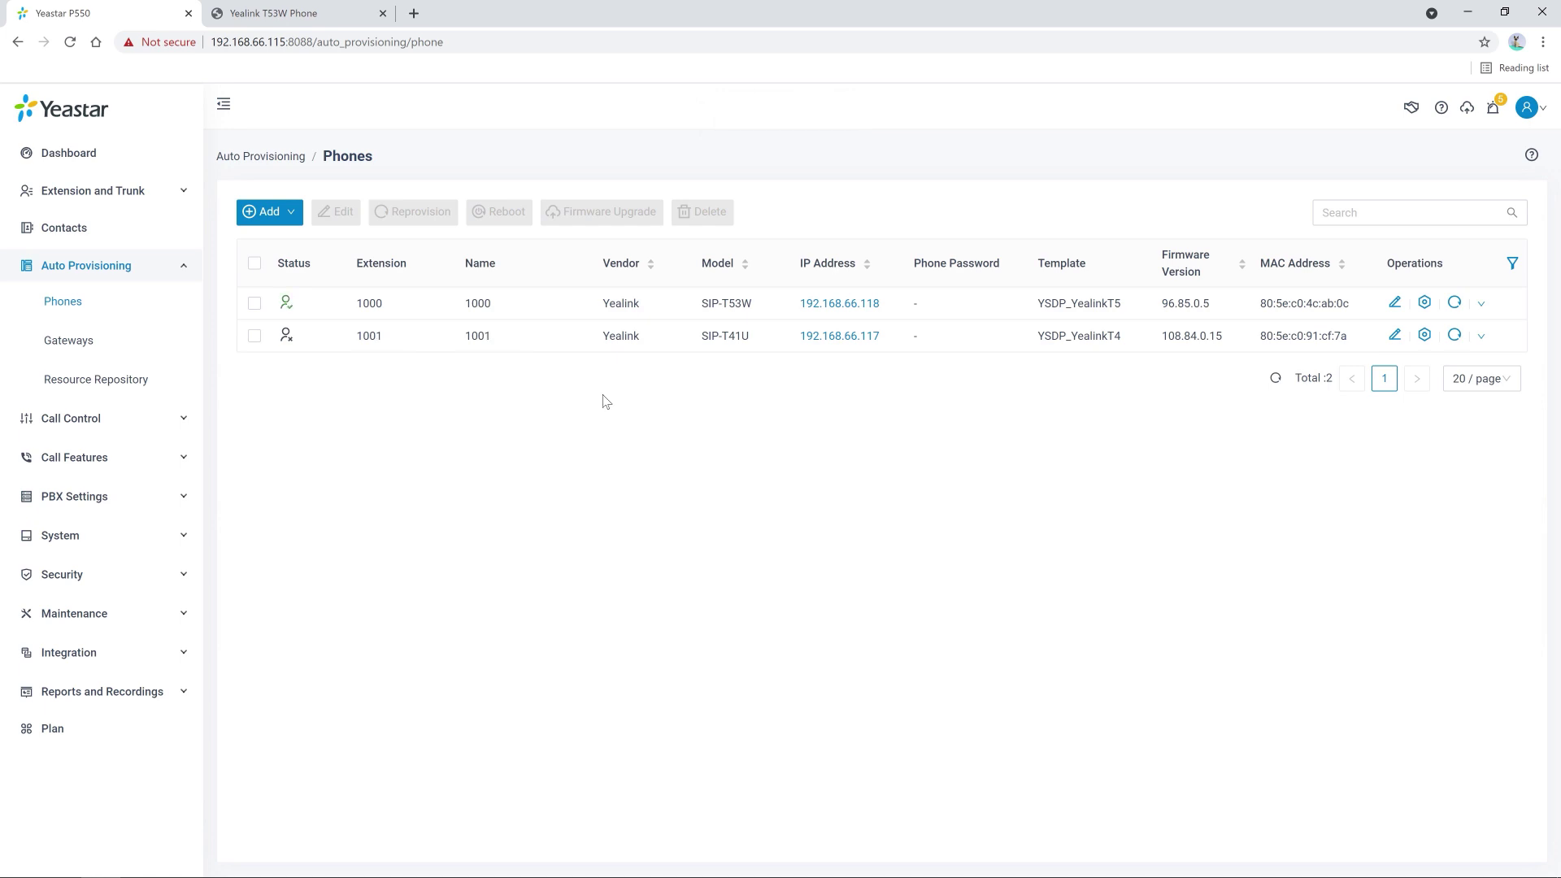
# Show the six-extension list and place a test call from 1001 to 1000
pyautogui.click(177, 196)
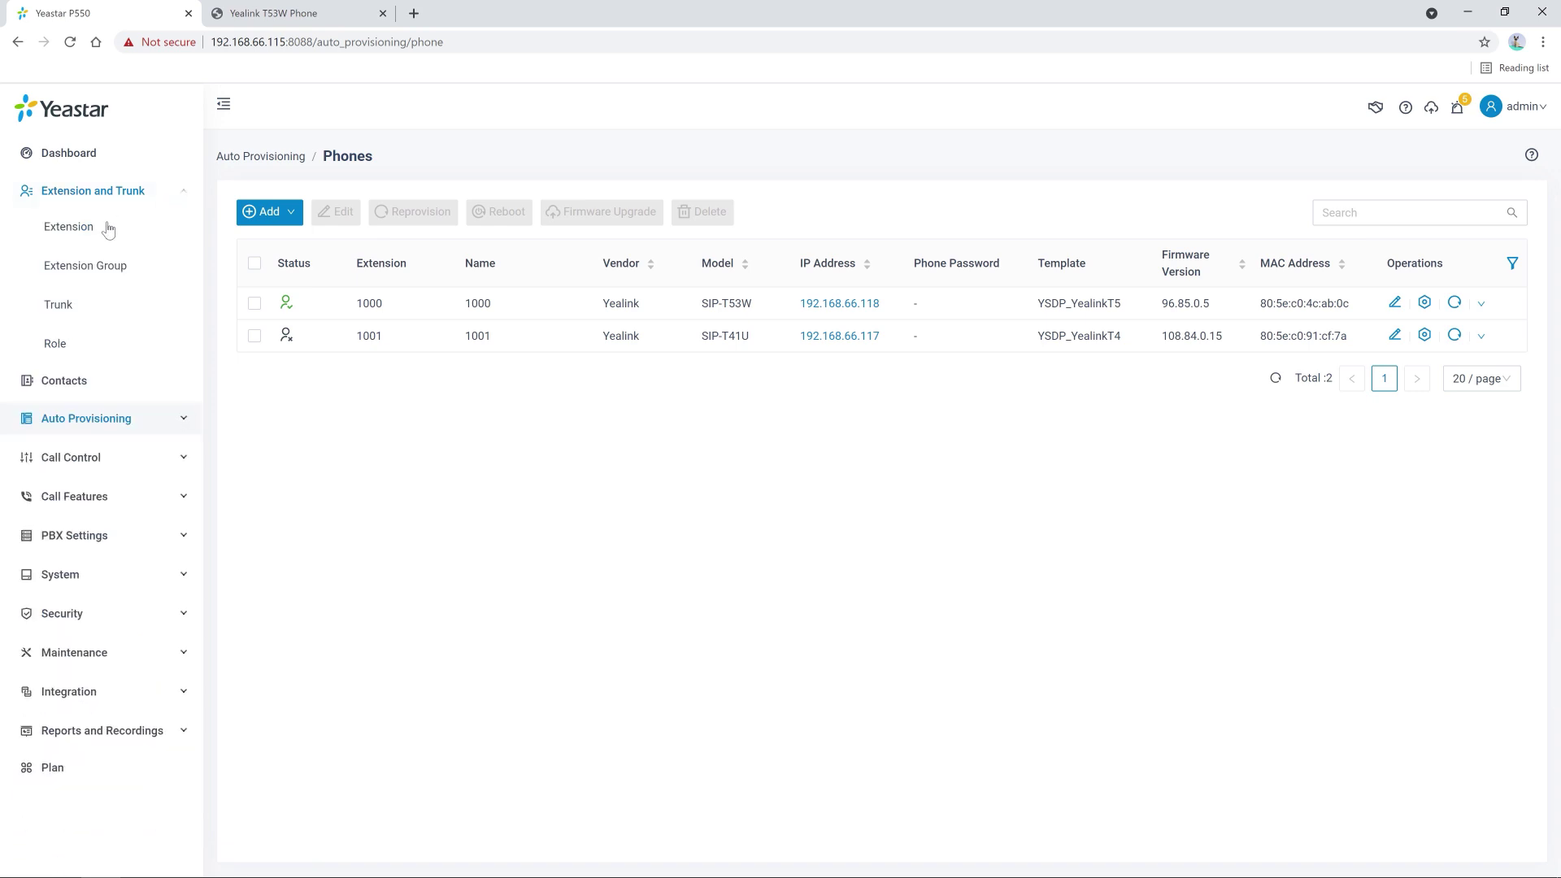
pyautogui.click(100, 230)
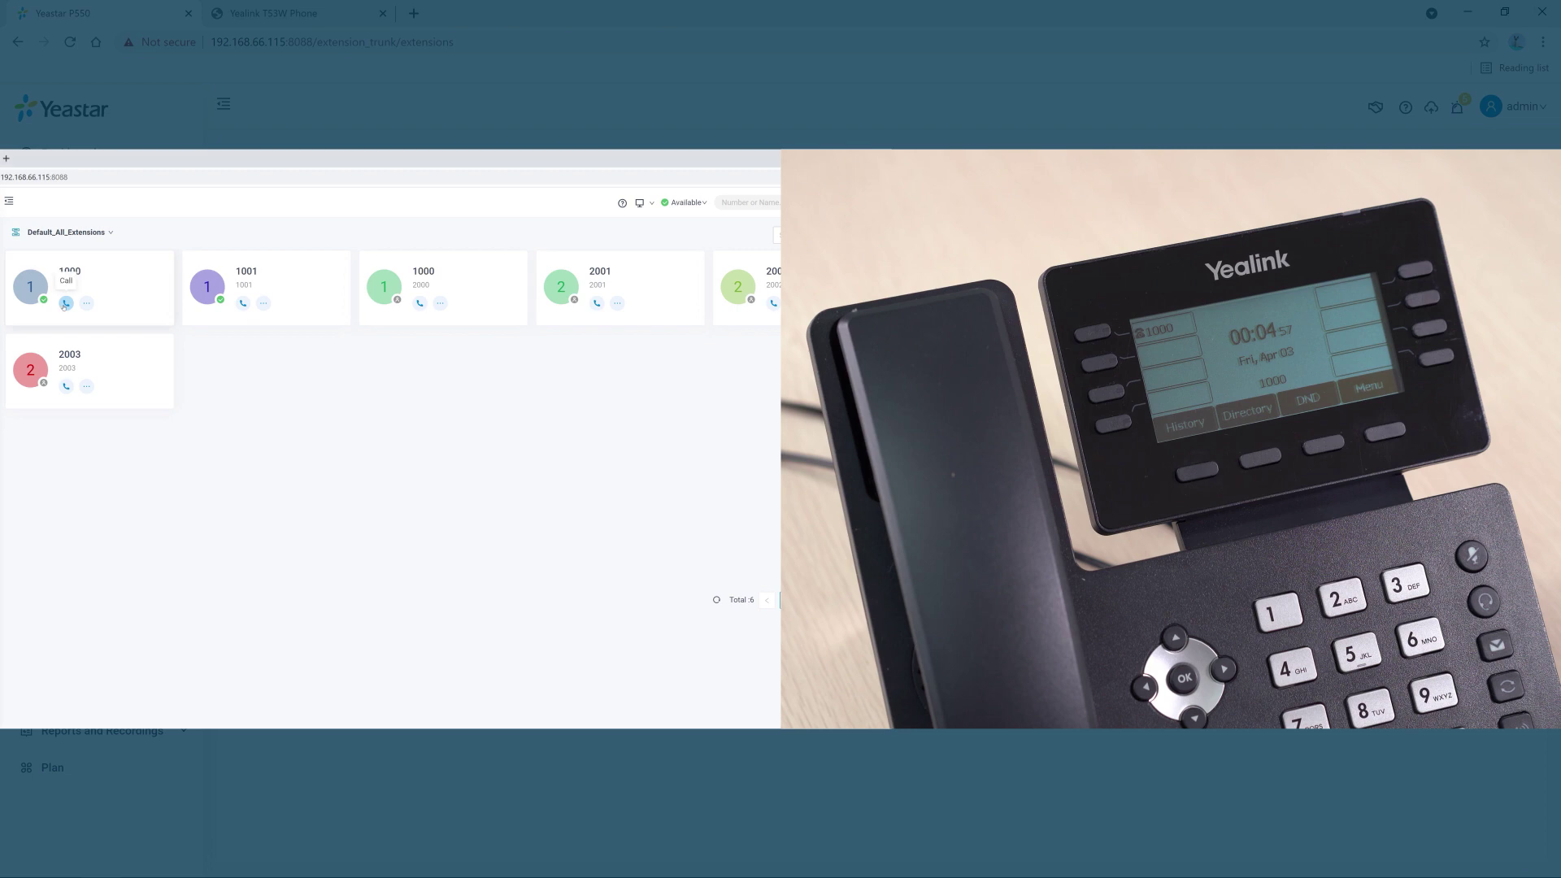
pyautogui.click(66, 303)
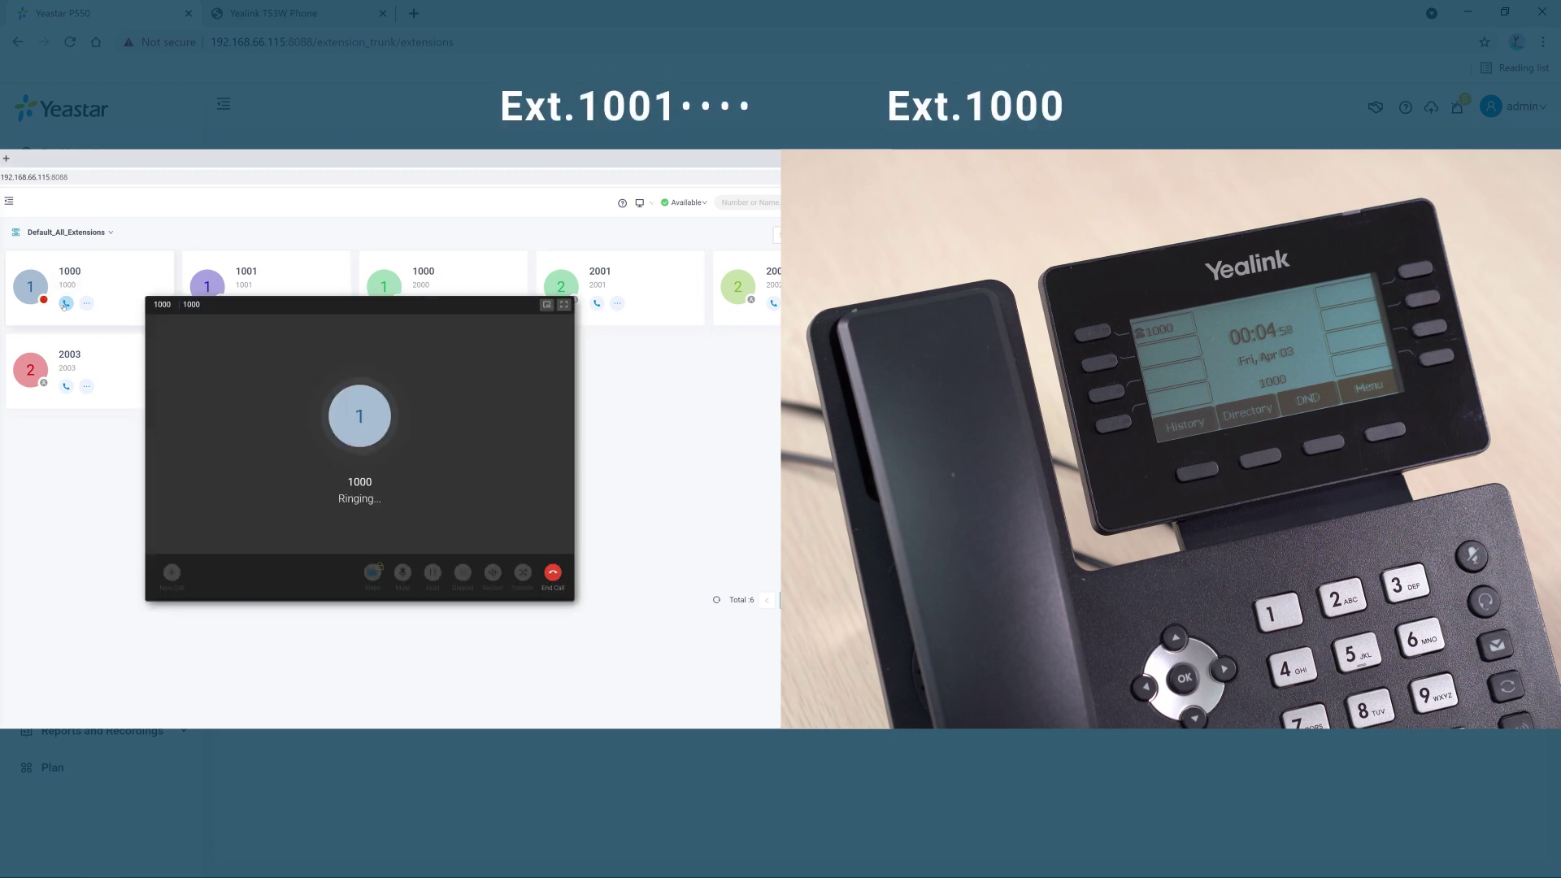